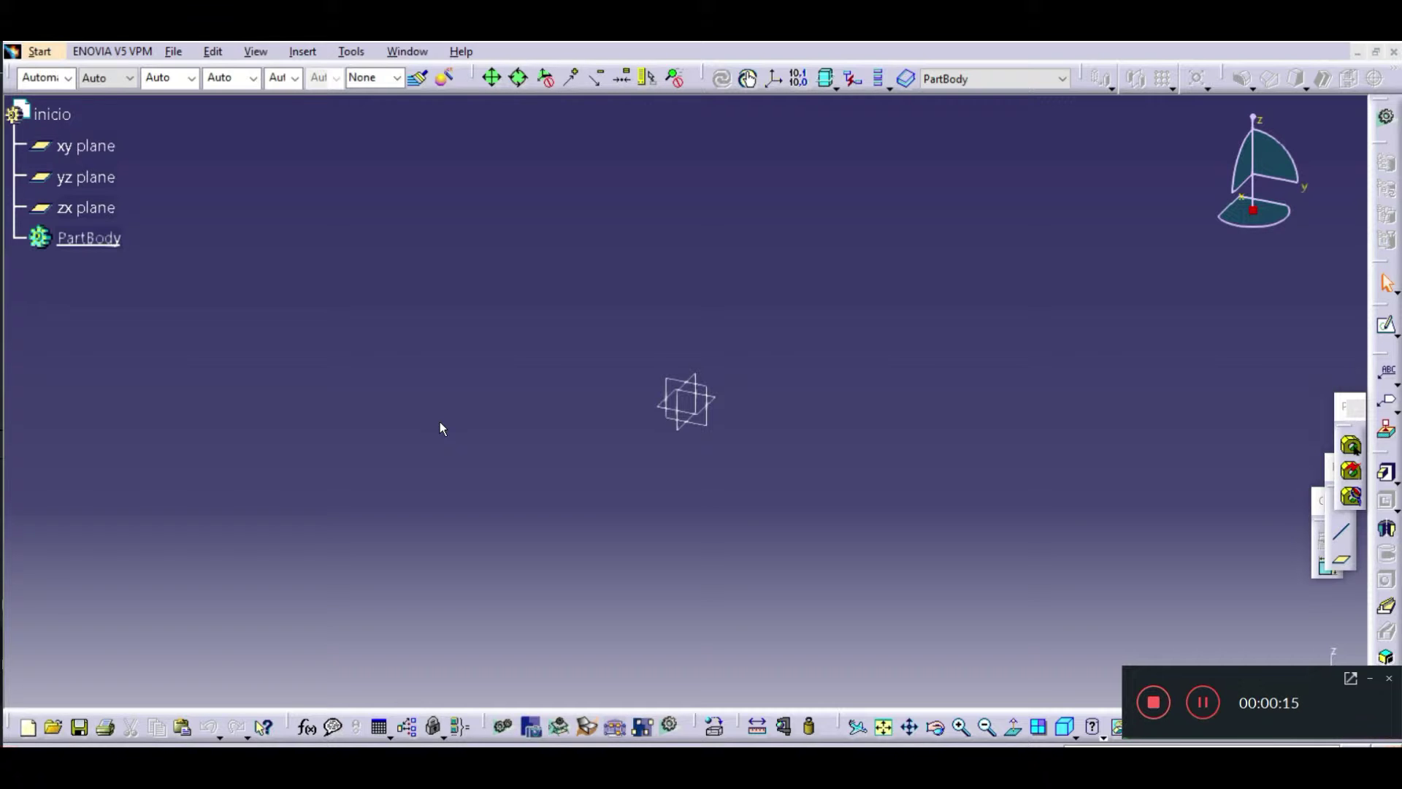
# - Start a new sketch on the xy plane and shift the specification tree slightly inward
pyautogui.moveTo(626, 457); pyautogui.dragTo(517, 426, button='middle')
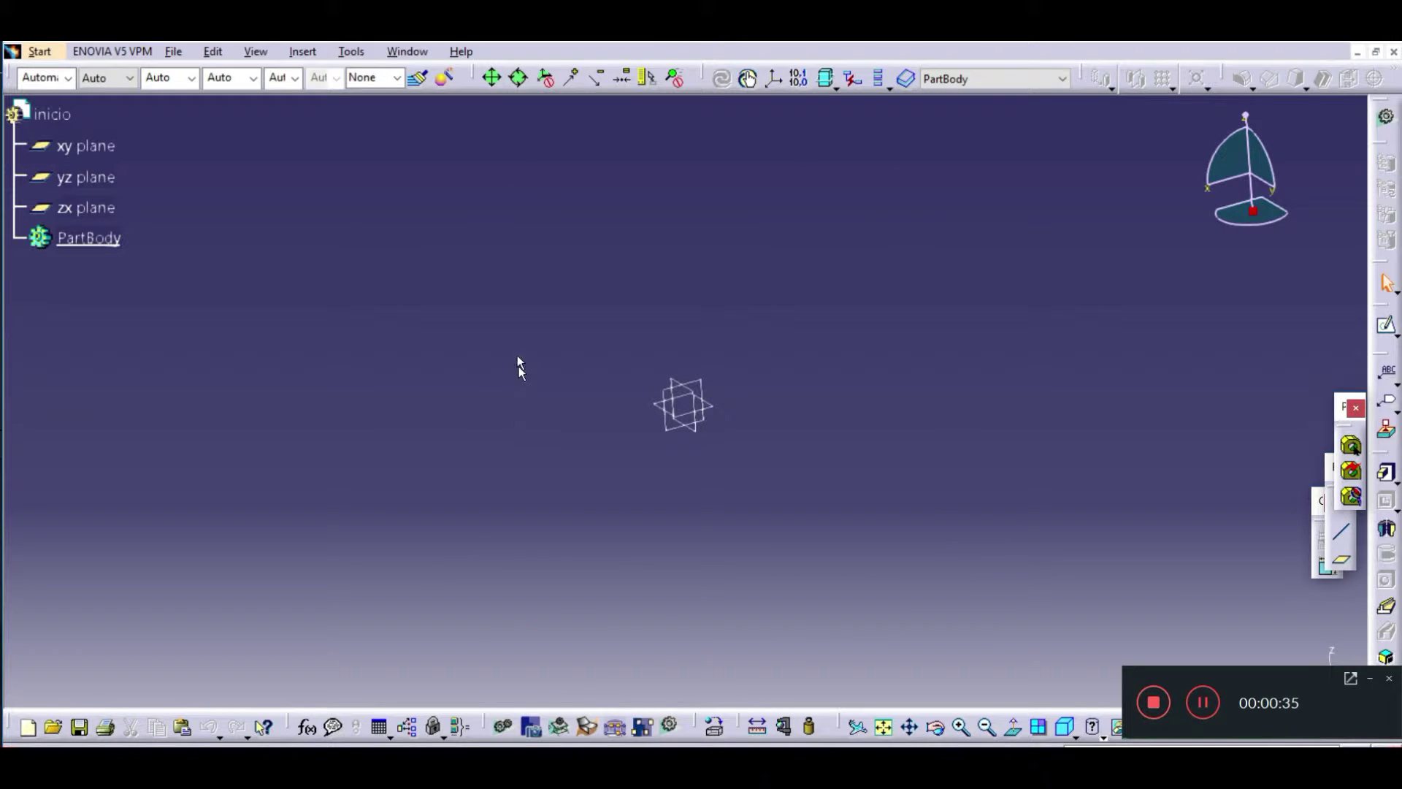
pyautogui.click(1386, 328)
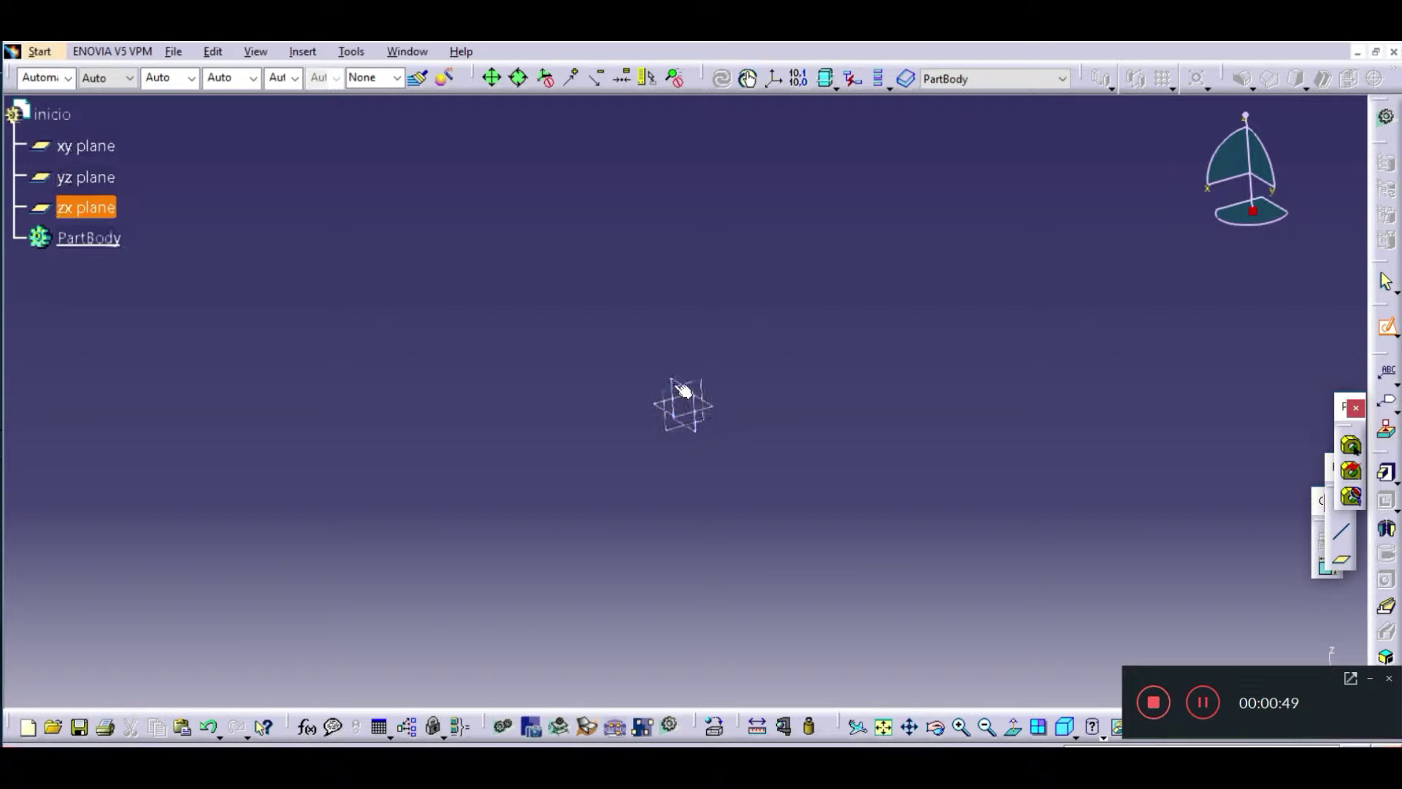
pyautogui.click(88, 147)
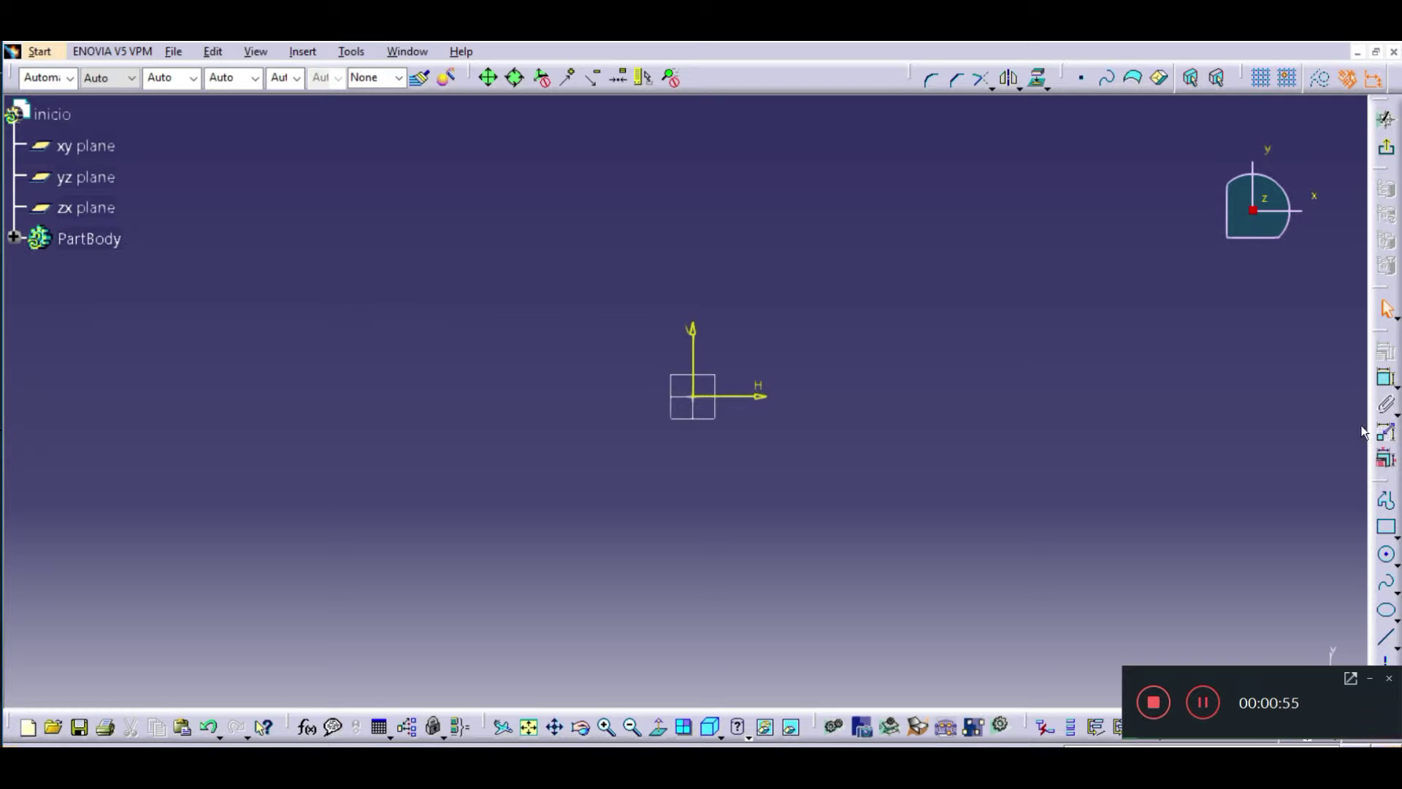
pyautogui.moveTo(1314, 682); pyautogui.dragTo(1088, 159)
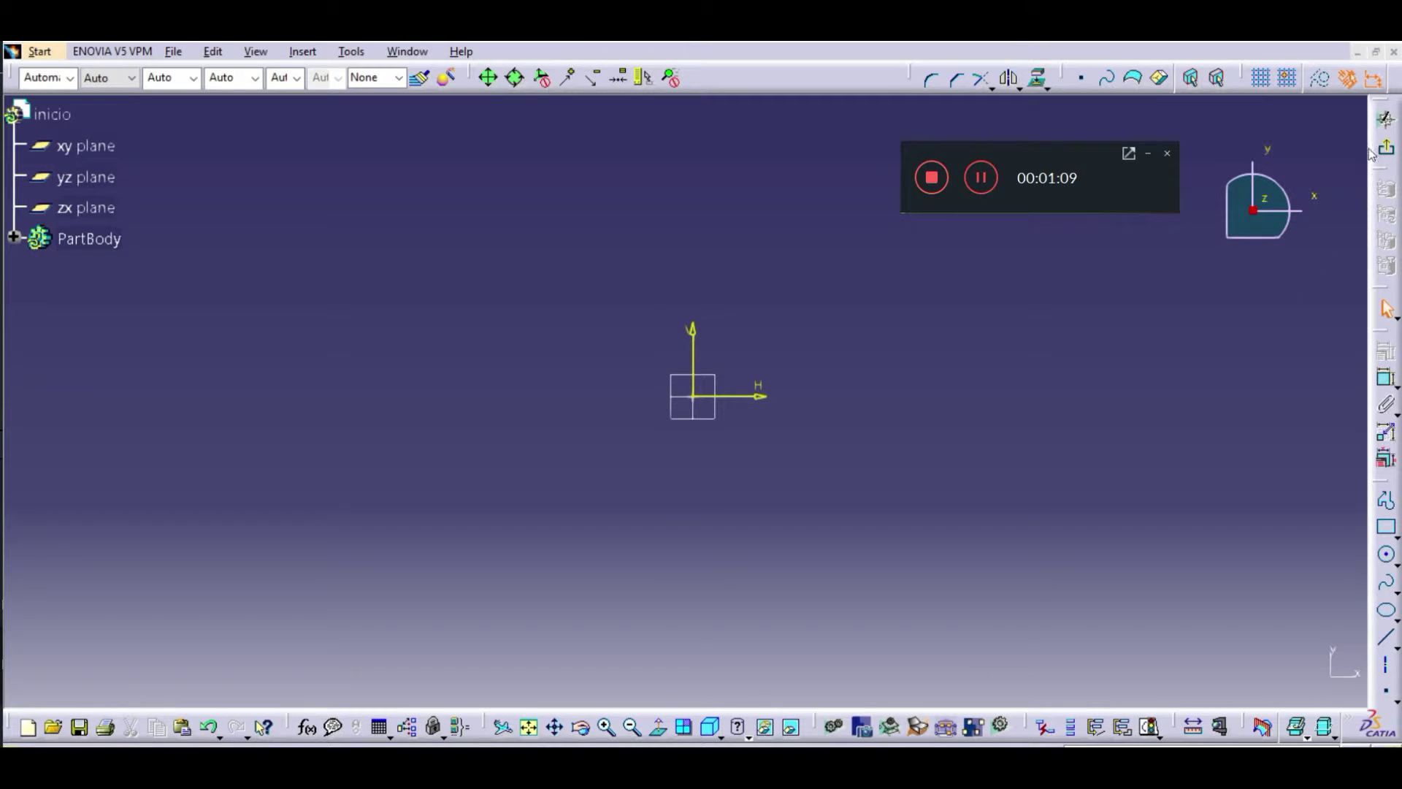
pyautogui.click(17, 161)
pyautogui.moveTo(24, 183); pyautogui.dragTo(33, 185)
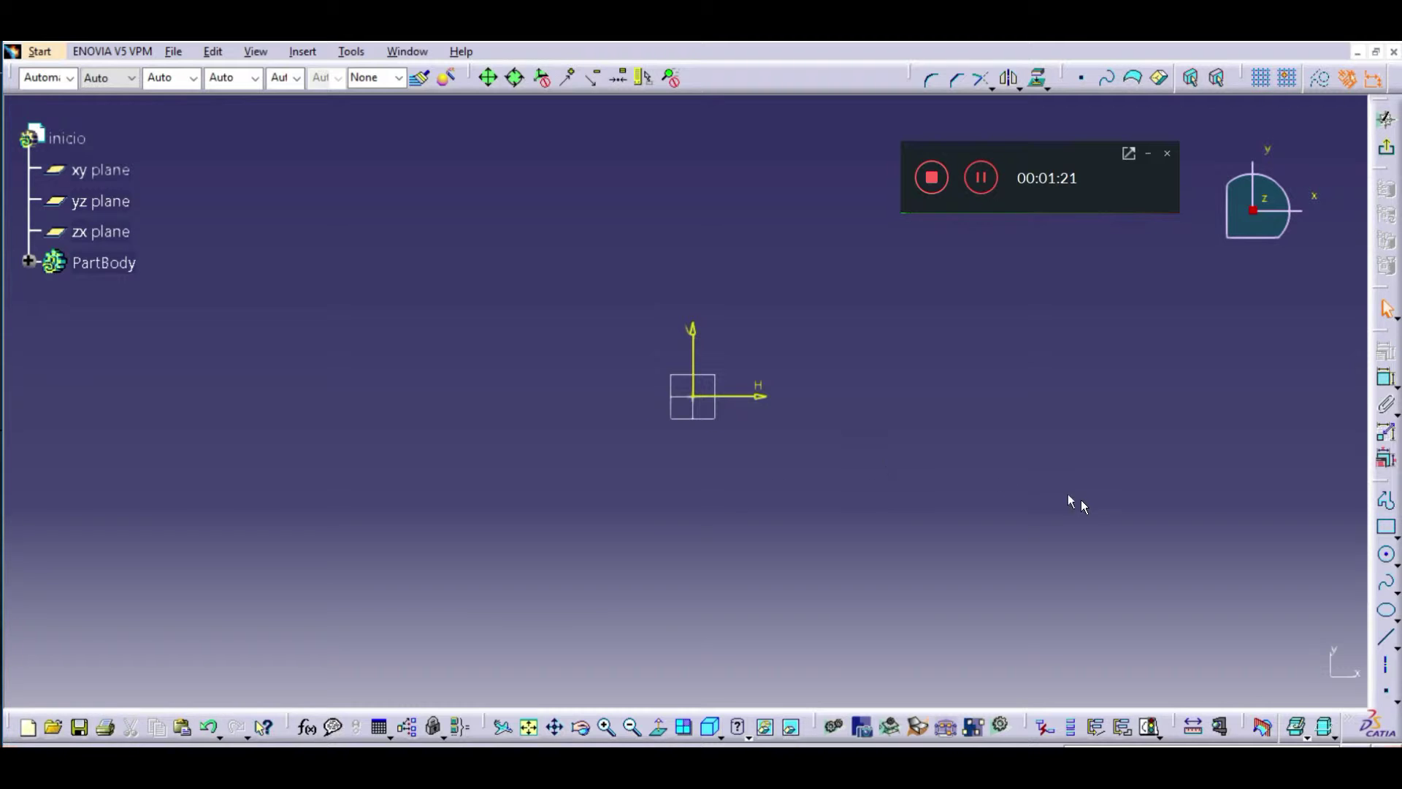
# - Draw a closed, irregular seven-sided profile around the sketch origin with the Profile tool
pyautogui.click(1394, 380)
pyautogui.click(1387, 510)
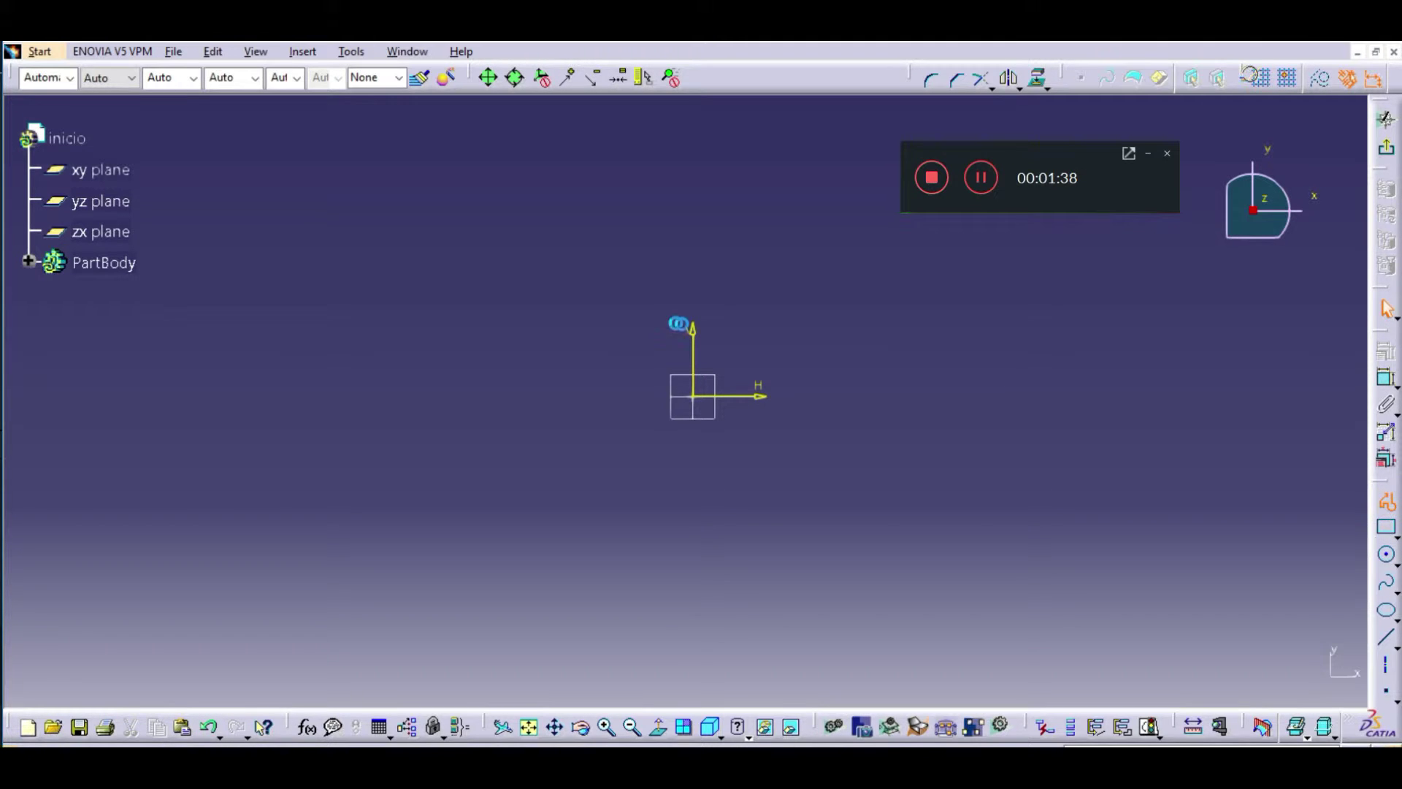
pyautogui.click(575, 403)
pyautogui.click(629, 230)
pyautogui.click(802, 245)
pyautogui.click(930, 360)
pyautogui.click(895, 495)
pyautogui.click(629, 517)
pyautogui.click(575, 403)
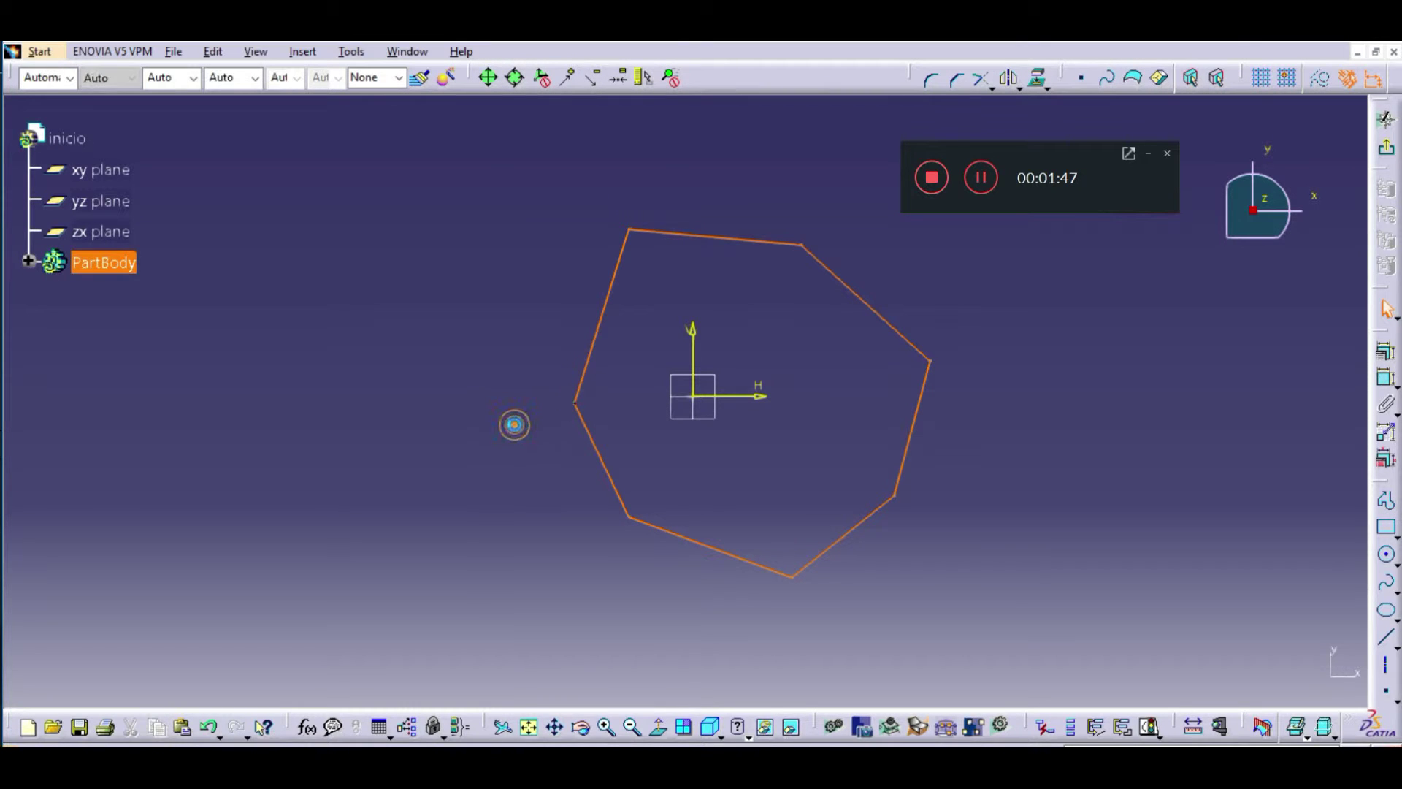
# - Reshape the seven-sided profile freehand by moving its top, left and right edges and vertices outward
pyautogui.moveTo(539, 395)
pyautogui.mouseDown(button='middle')
pyautogui.moveTo(513, 385)
pyautogui.moveTo(501, 407)
pyautogui.mouseUp(button='middle')
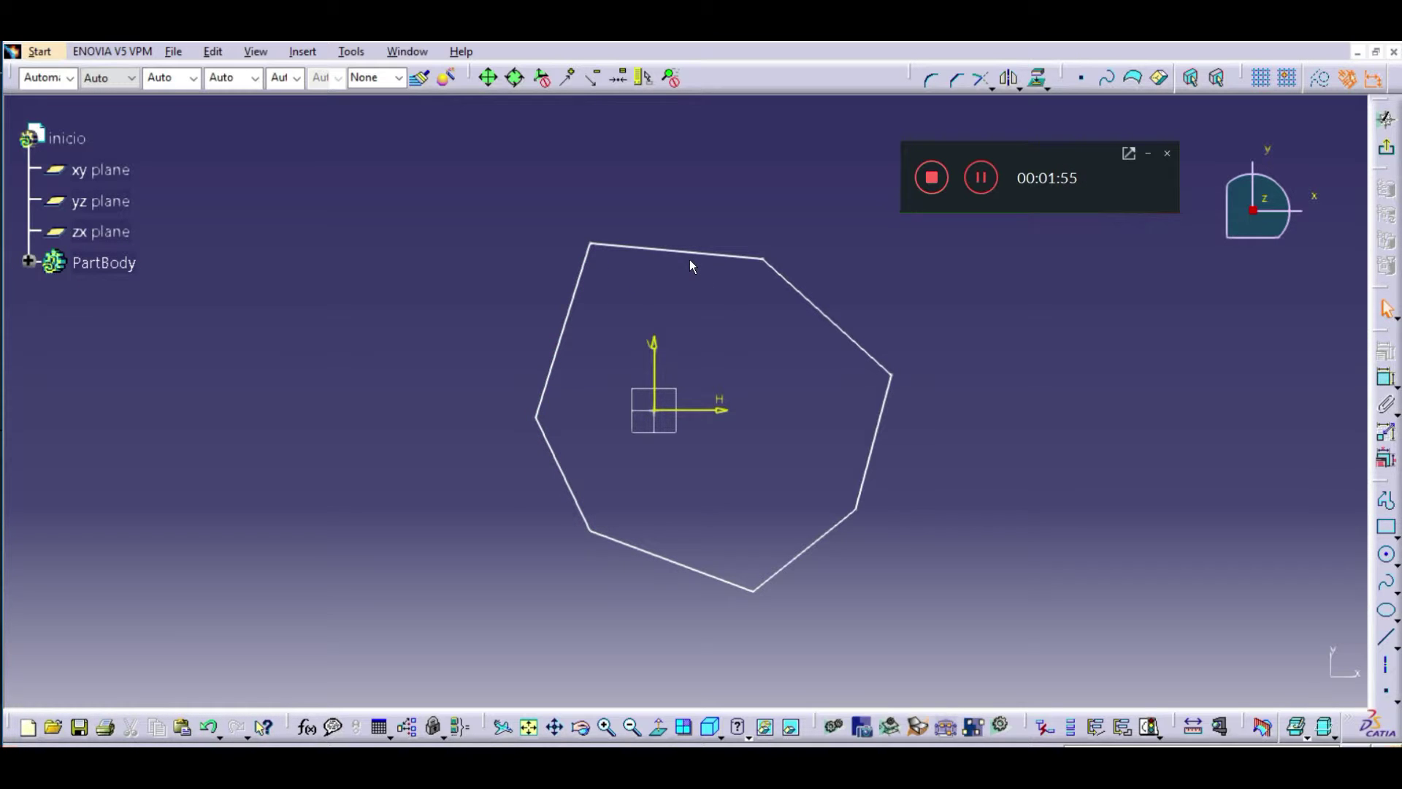
pyautogui.moveTo(642, 245); pyautogui.dragTo(695, 241)
pyautogui.moveTo(835, 285)
pyautogui.mouseDown()
pyautogui.moveTo(861, 304)
pyautogui.moveTo(844, 282)
pyautogui.mouseUp()
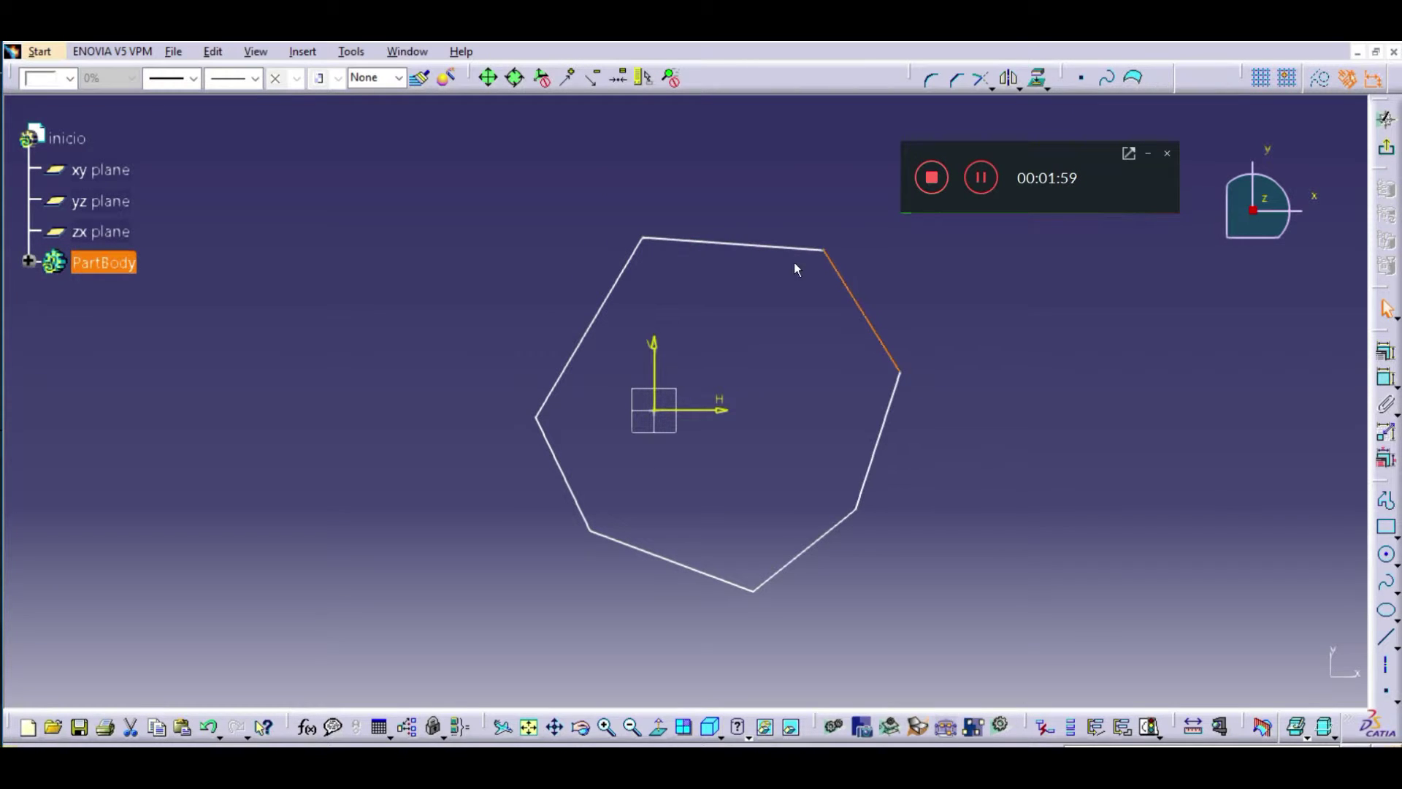
pyautogui.moveTo(755, 247); pyautogui.dragTo(727, 221)
pyautogui.moveTo(598, 238); pyautogui.dragTo(568, 231)
pyautogui.moveTo(676, 216); pyautogui.dragTo(677, 201)
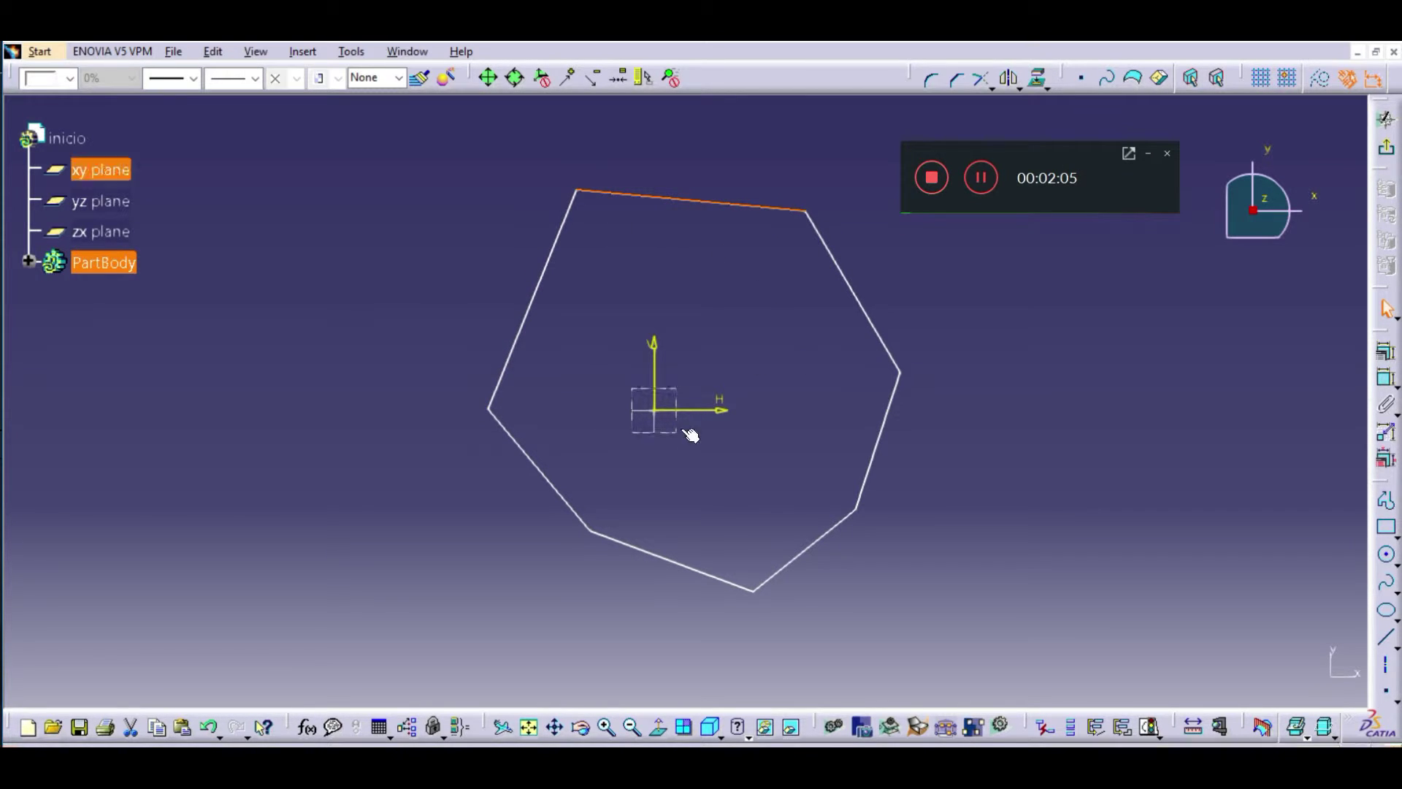
pyautogui.moveTo(840, 266); pyautogui.dragTo(857, 291)
pyautogui.moveTo(880, 471); pyautogui.dragTo(880, 502)
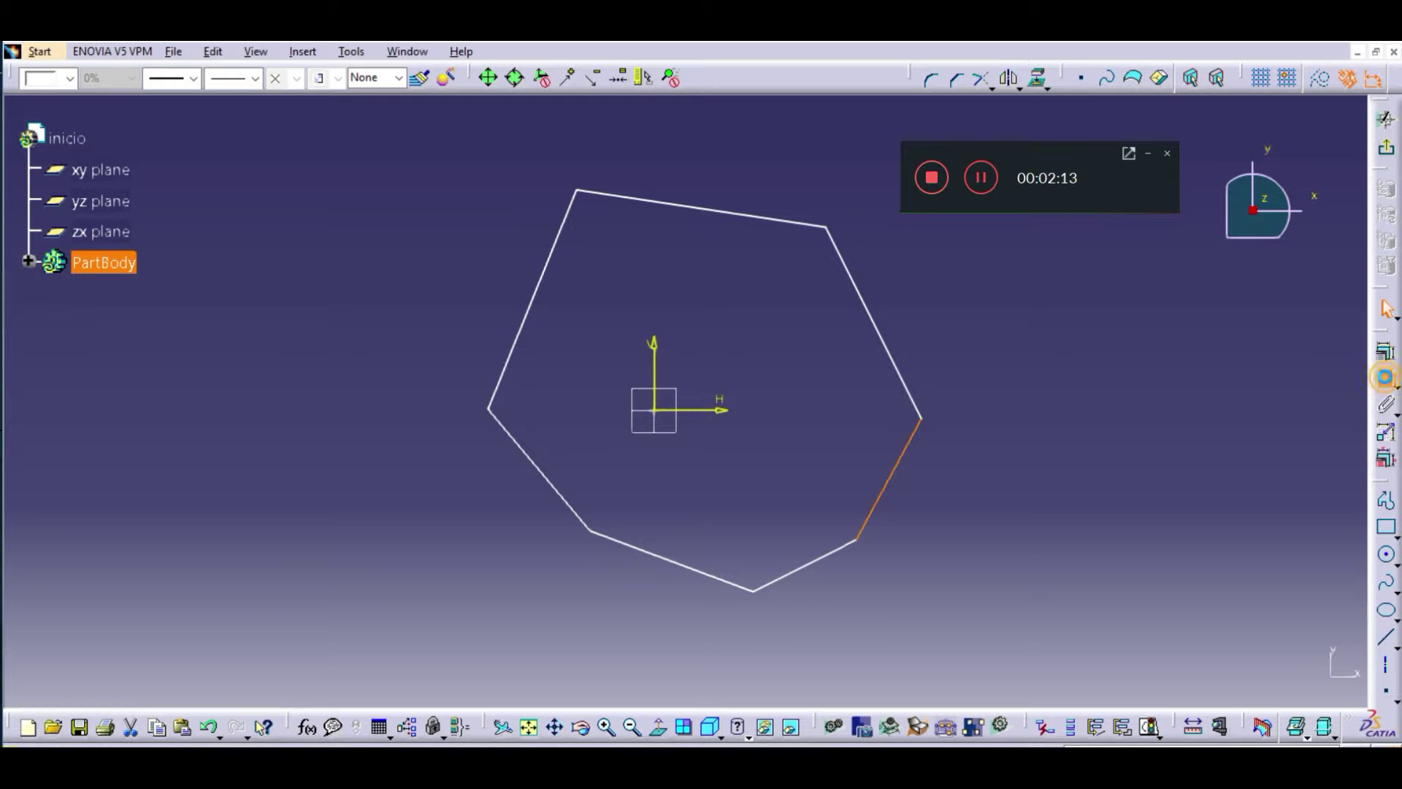
# - Dimension the length of the profile's lower-right edge and the upper-right vertex's vertical distance from the H axis
pyautogui.click(1387, 381)
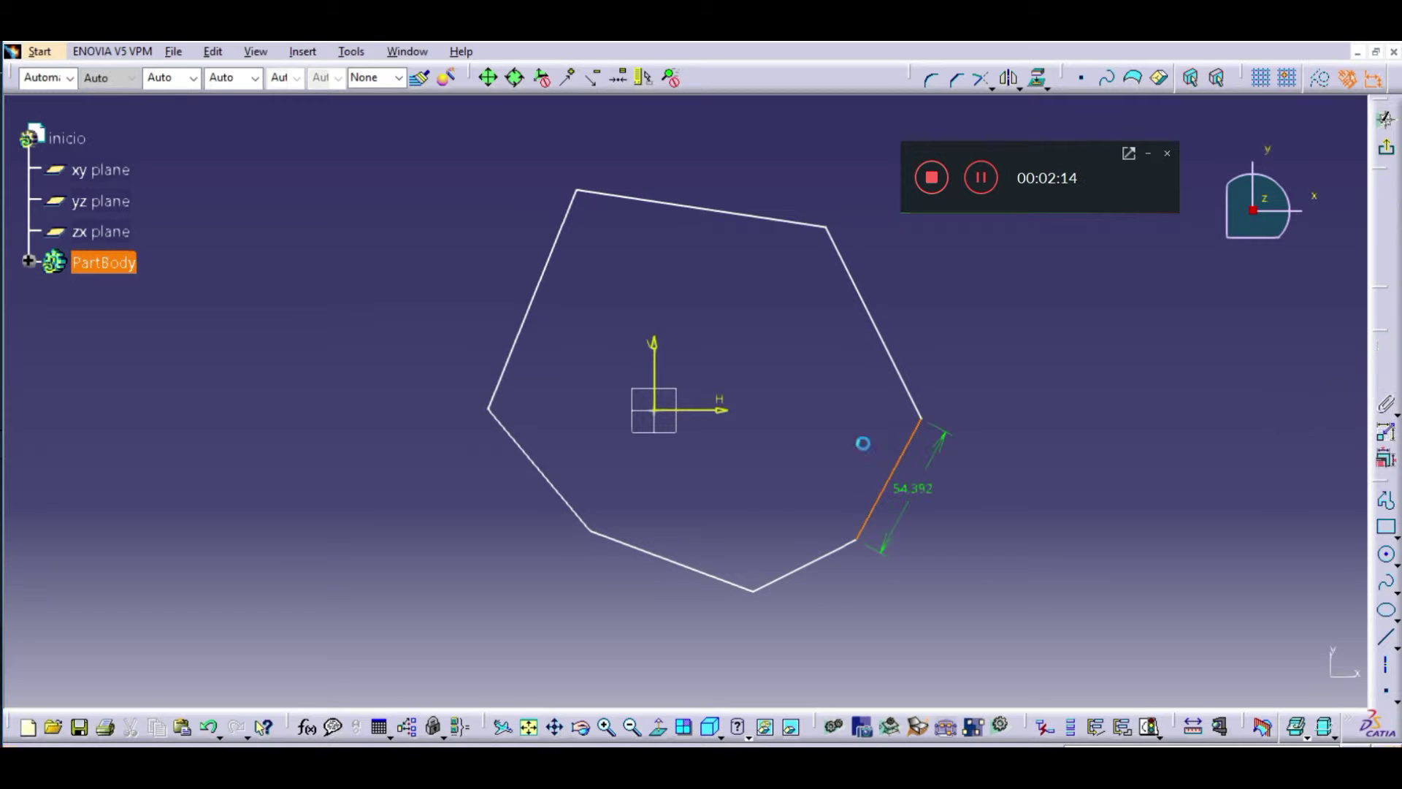
pyautogui.click(979, 495)
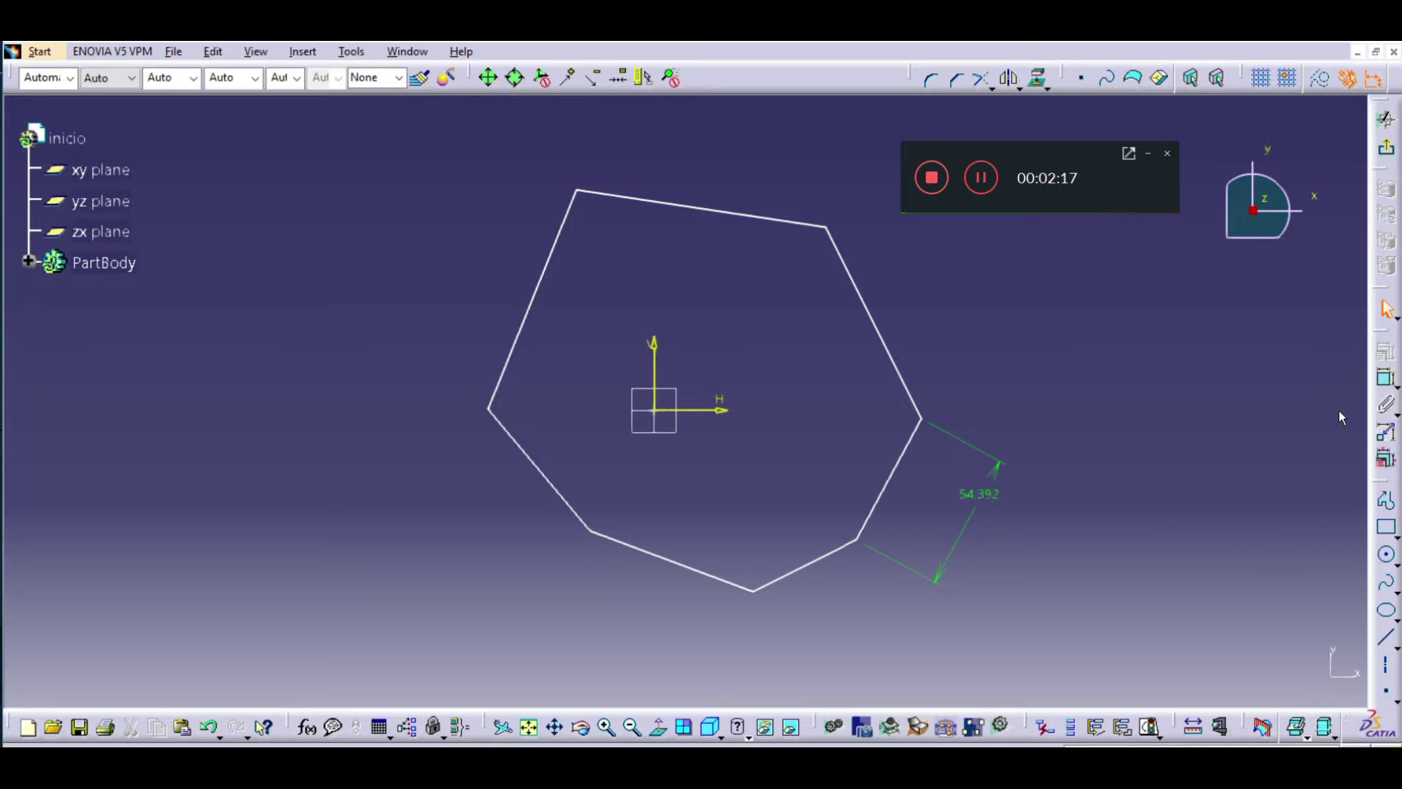
pyautogui.click(1384, 380)
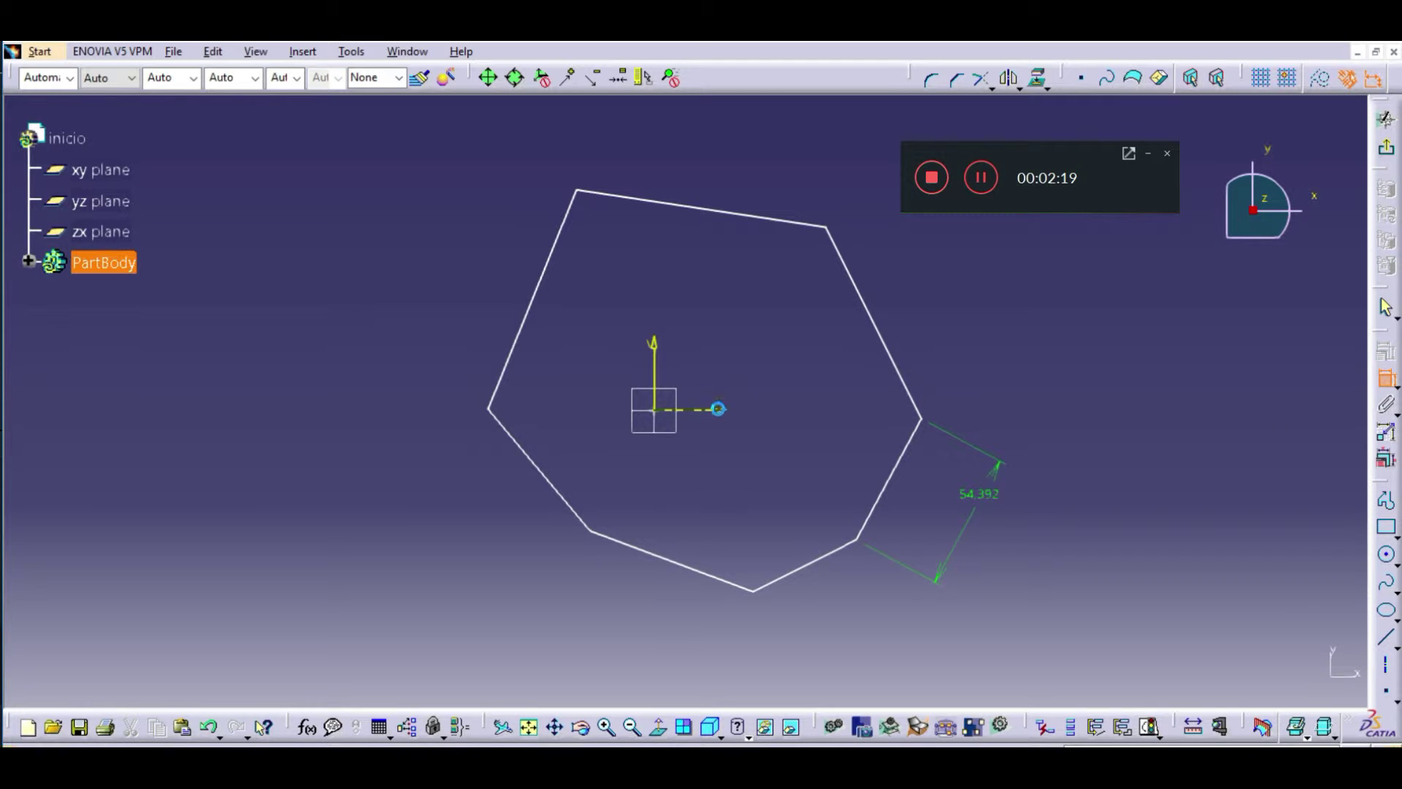
pyautogui.click(719, 409)
pyautogui.click(828, 227)
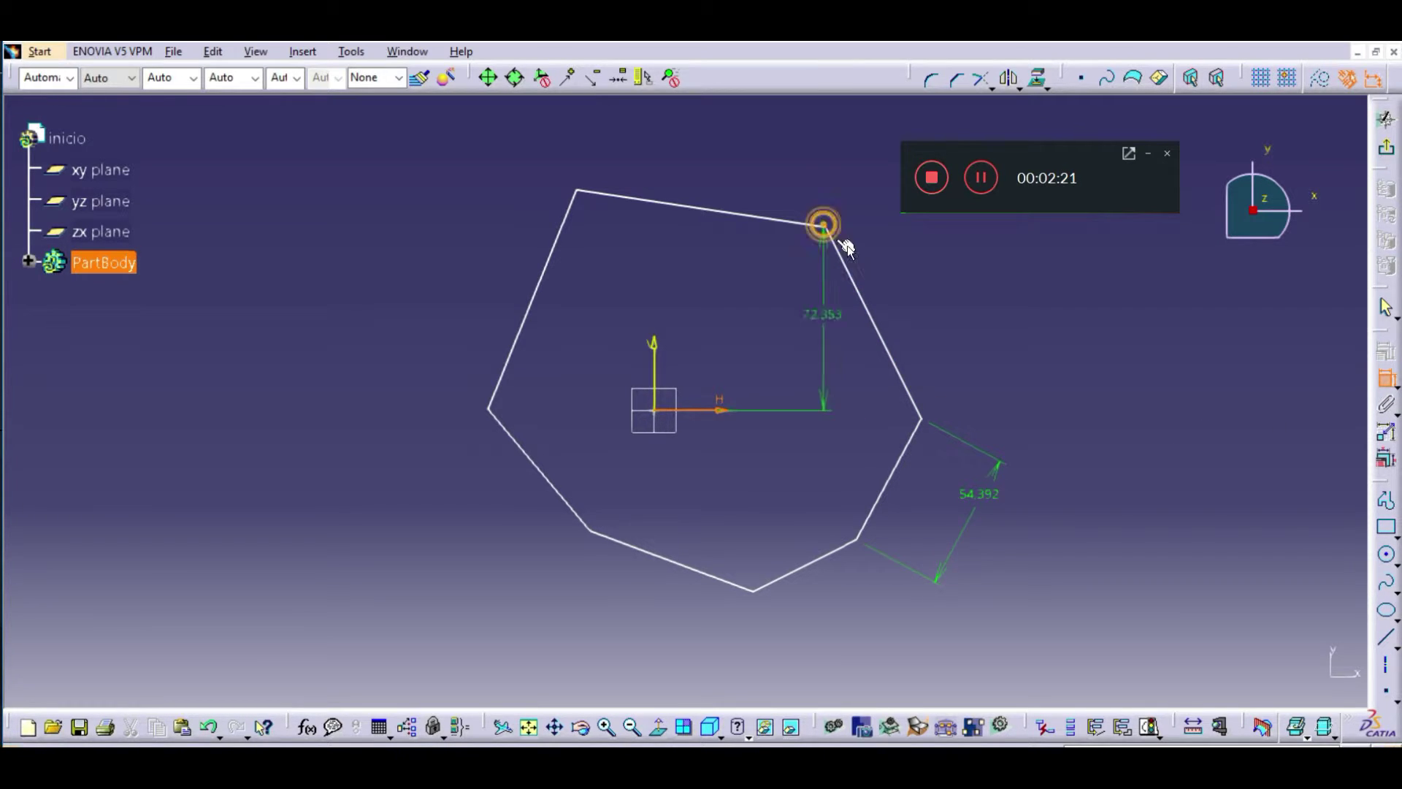
pyautogui.click(1051, 307)
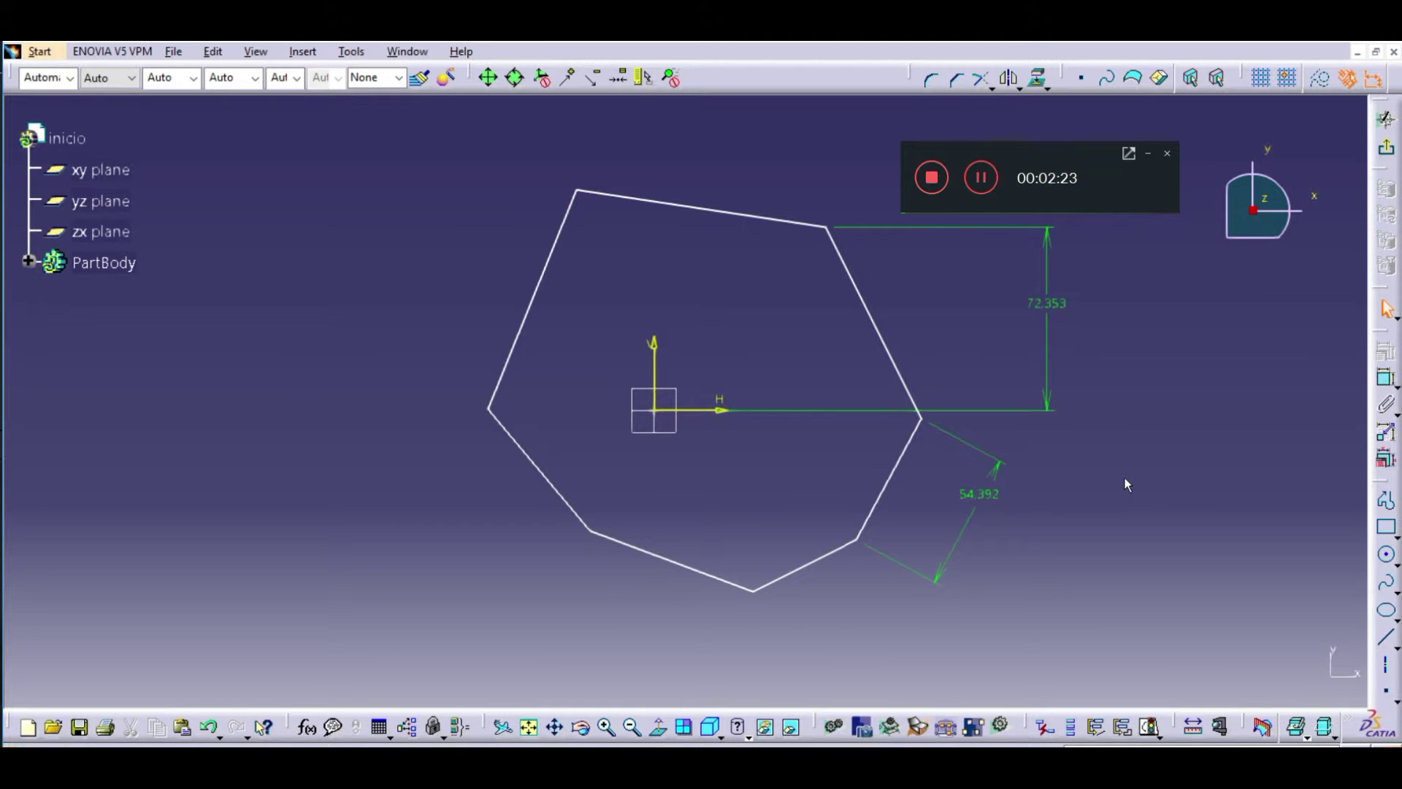
# - Dimension the horizontal distance from the V axis to the profile's upper-right vertex, placing it above the profile
pyautogui.click(1384, 380)
pyautogui.click(829, 227)
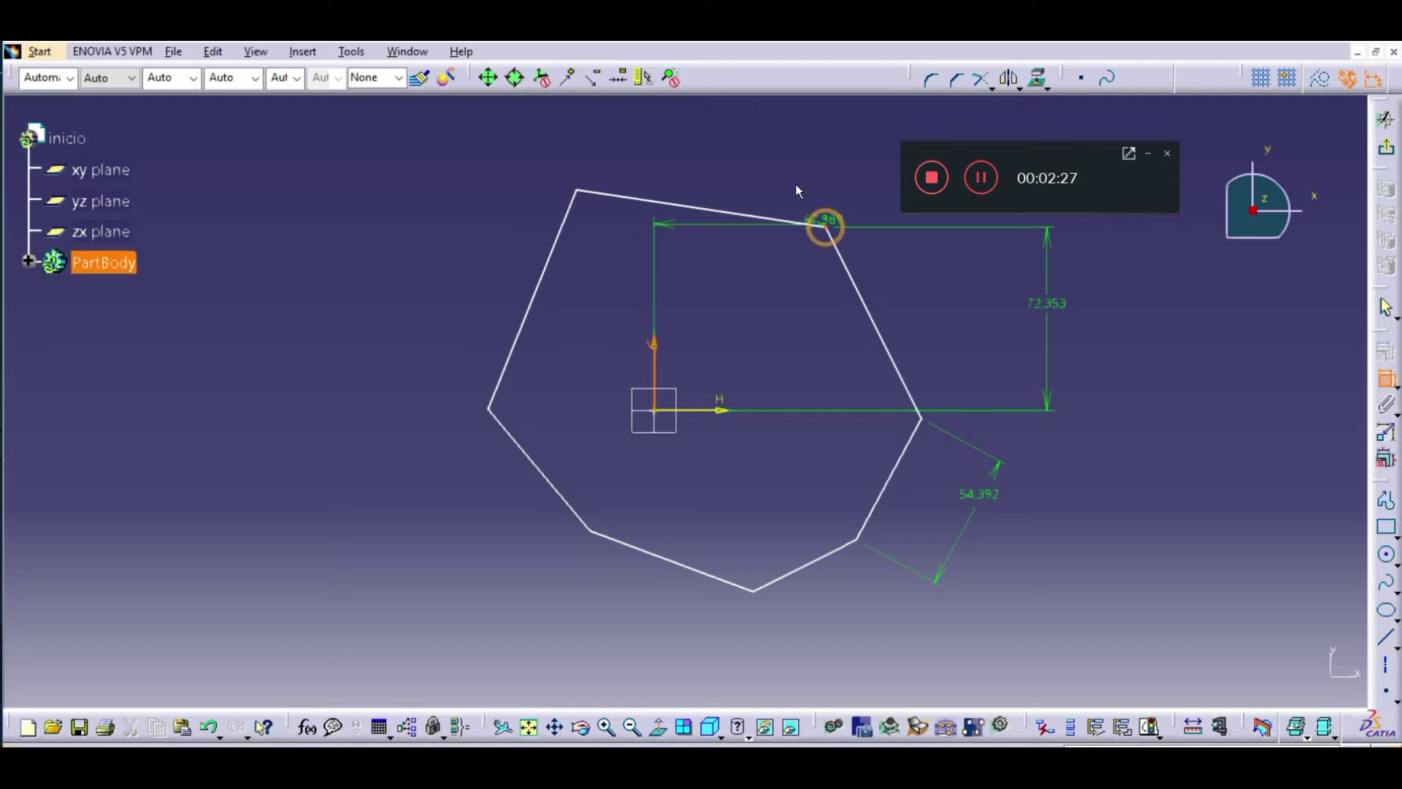
pyautogui.click(765, 163)
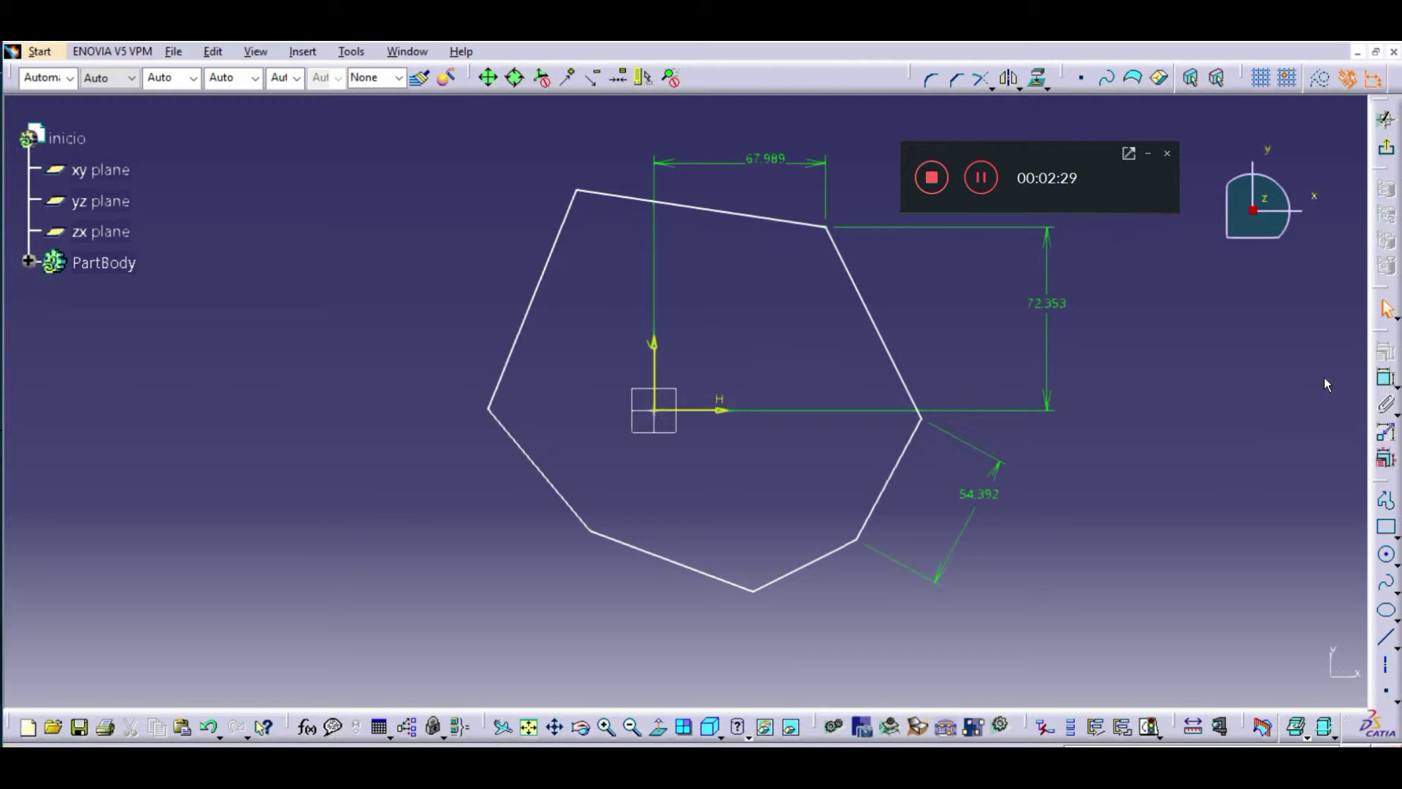
# - Dimension the upper-left vertex's vertical distance from the H axis and its horizontal distance from the V axis
pyautogui.click(1385, 378)
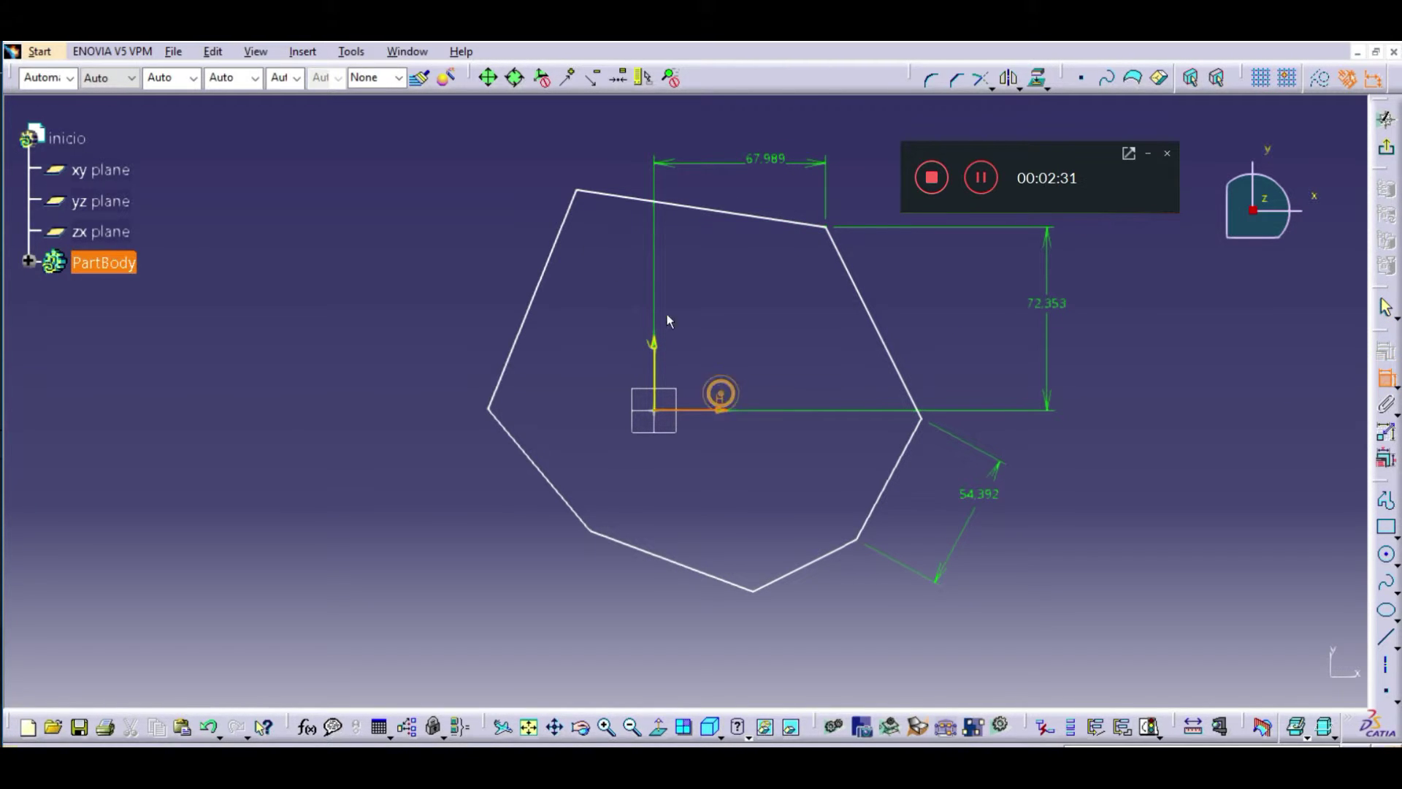
pyautogui.click(579, 192)
pyautogui.click(374, 228)
pyautogui.click(656, 349)
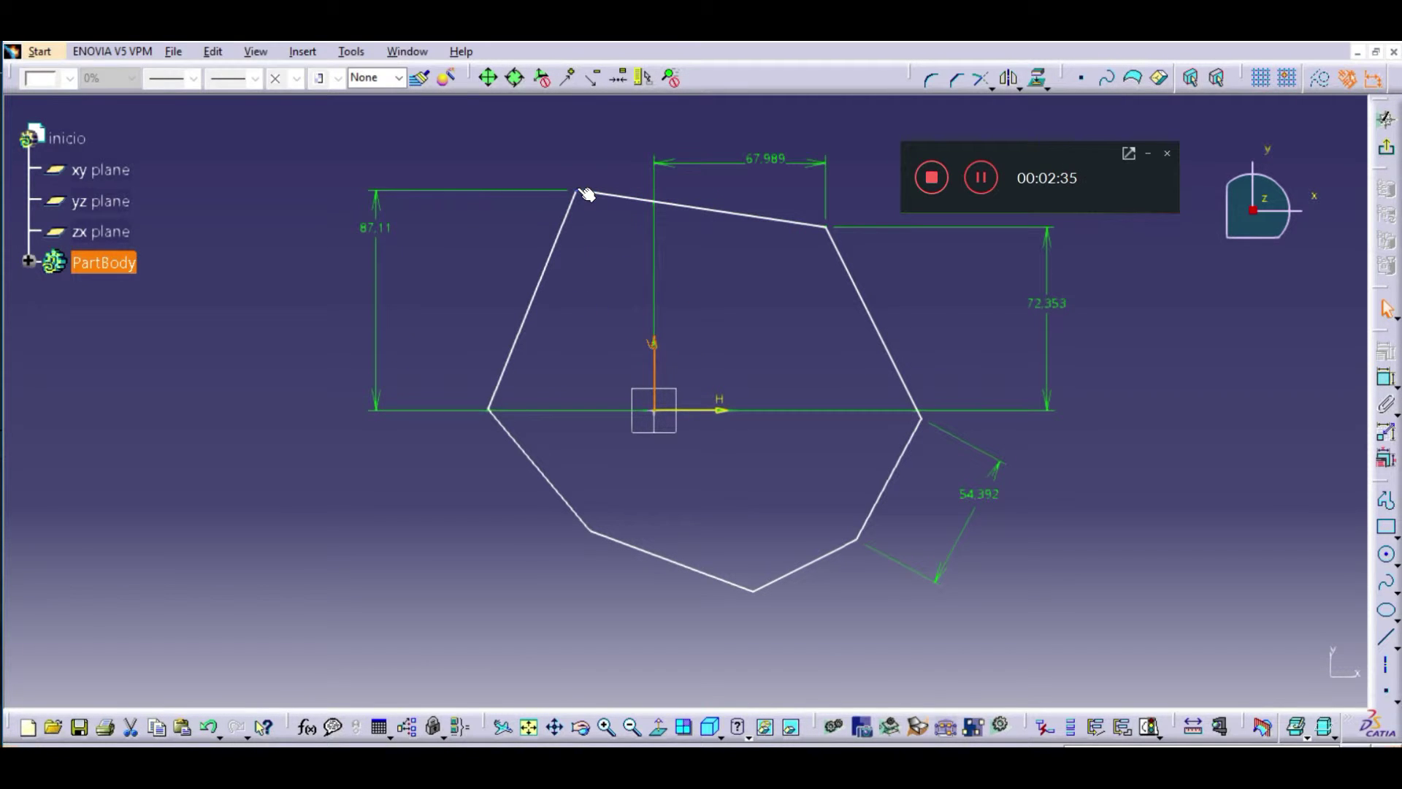
pyautogui.click(579, 191)
pyautogui.click(654, 346)
pyautogui.click(577, 190)
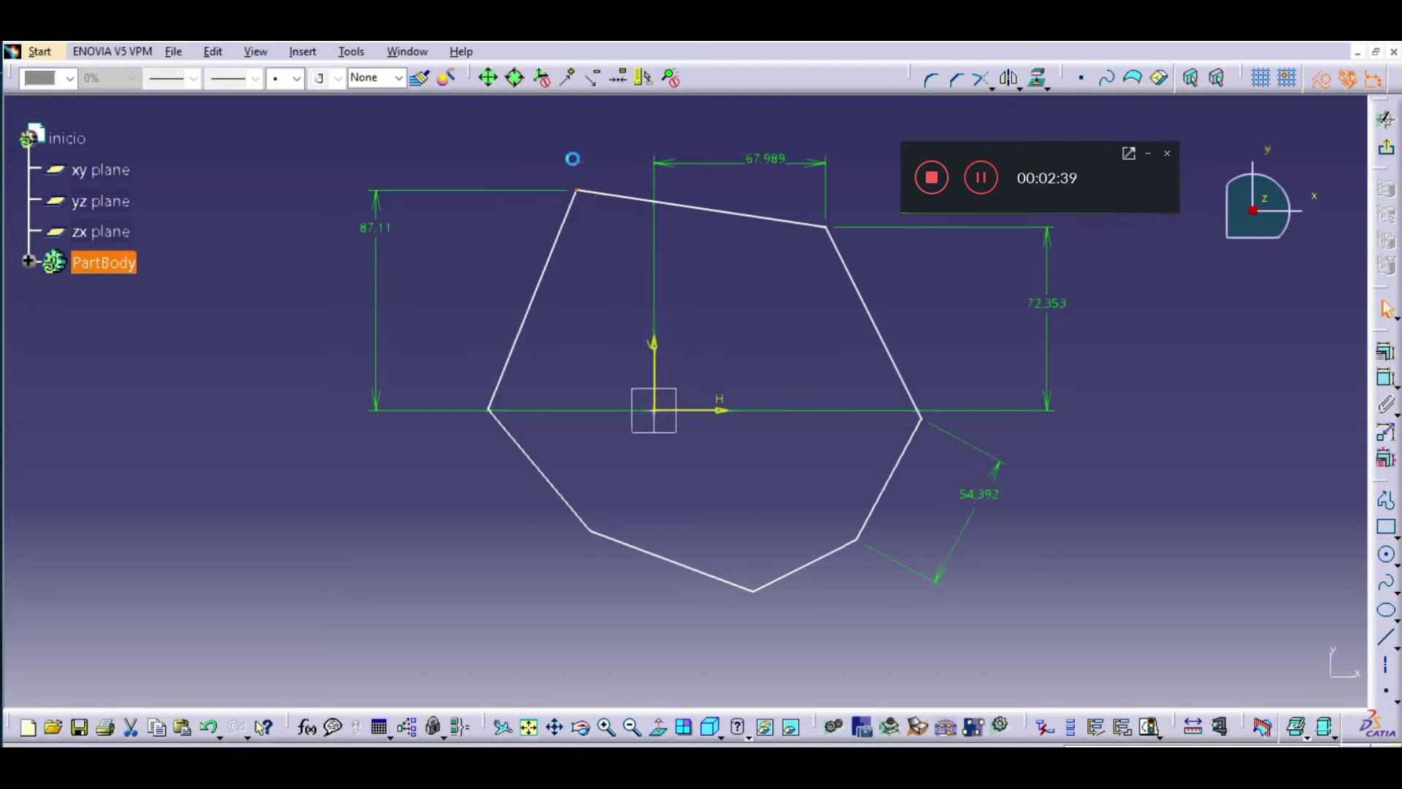
pyautogui.click(1385, 377)
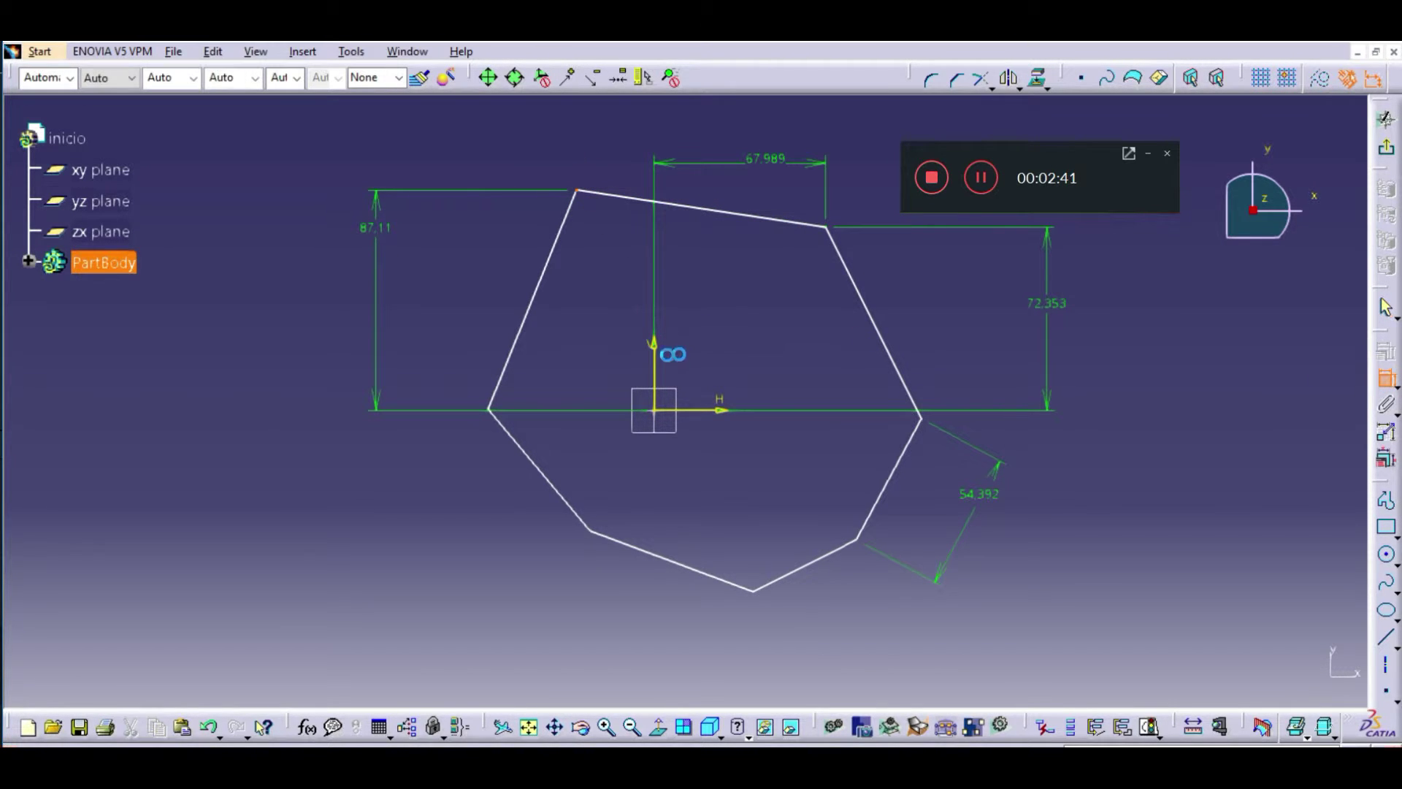
pyautogui.click(652, 340)
pyautogui.click(606, 260)
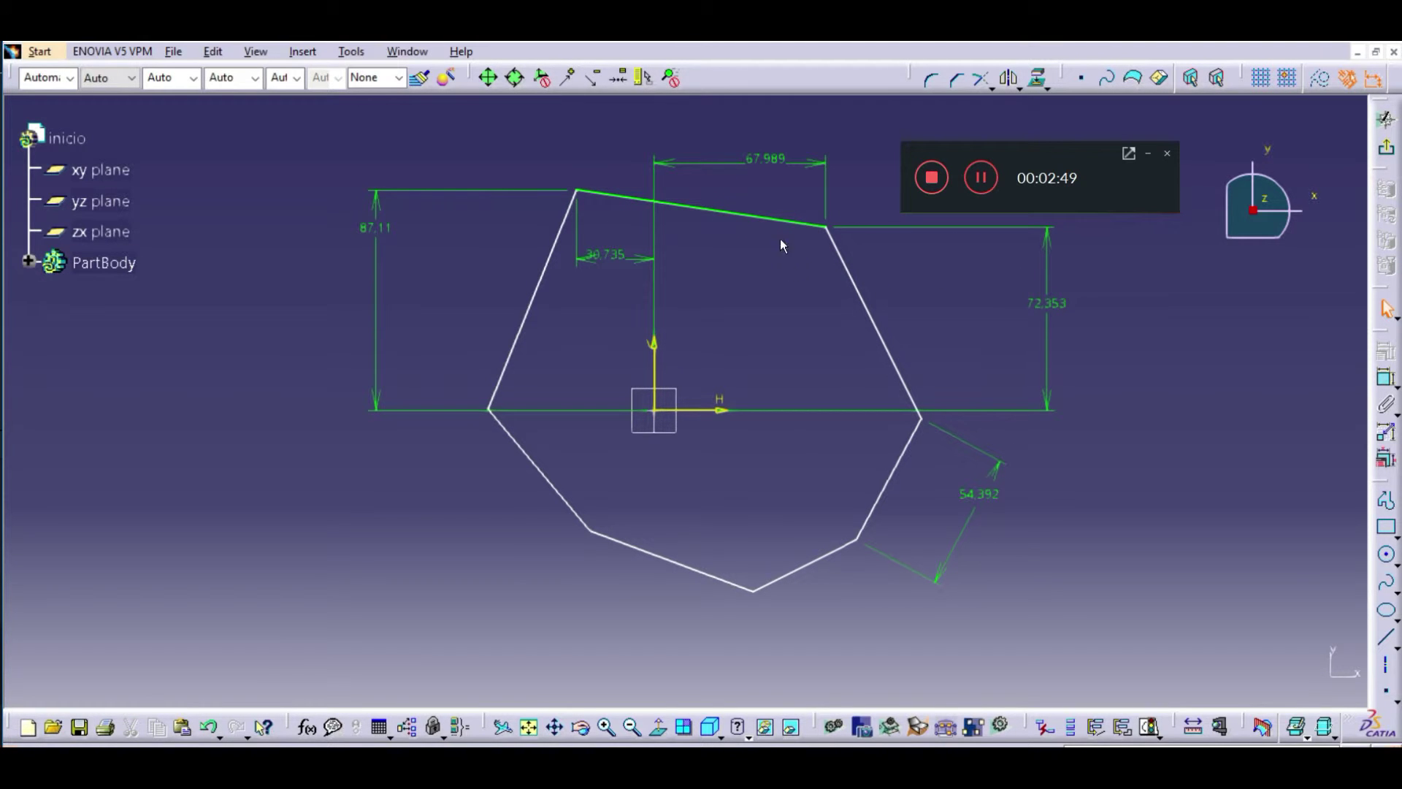
# - Test the freedom of the constrained top edge and swing the adjoining upper-right edge outward
pyautogui.click(778, 220)
pyautogui.click(718, 205)
pyautogui.moveTo(842, 260)
pyautogui.mouseDown()
pyautogui.moveTo(877, 318)
pyautogui.moveTo(876, 289)
pyautogui.mouseUp()
pyautogui.click(798, 300)
# - Add an angle constraint between the top edge and the adjoining upper-right edge and set it to 30°
pyautogui.click(1395, 388)
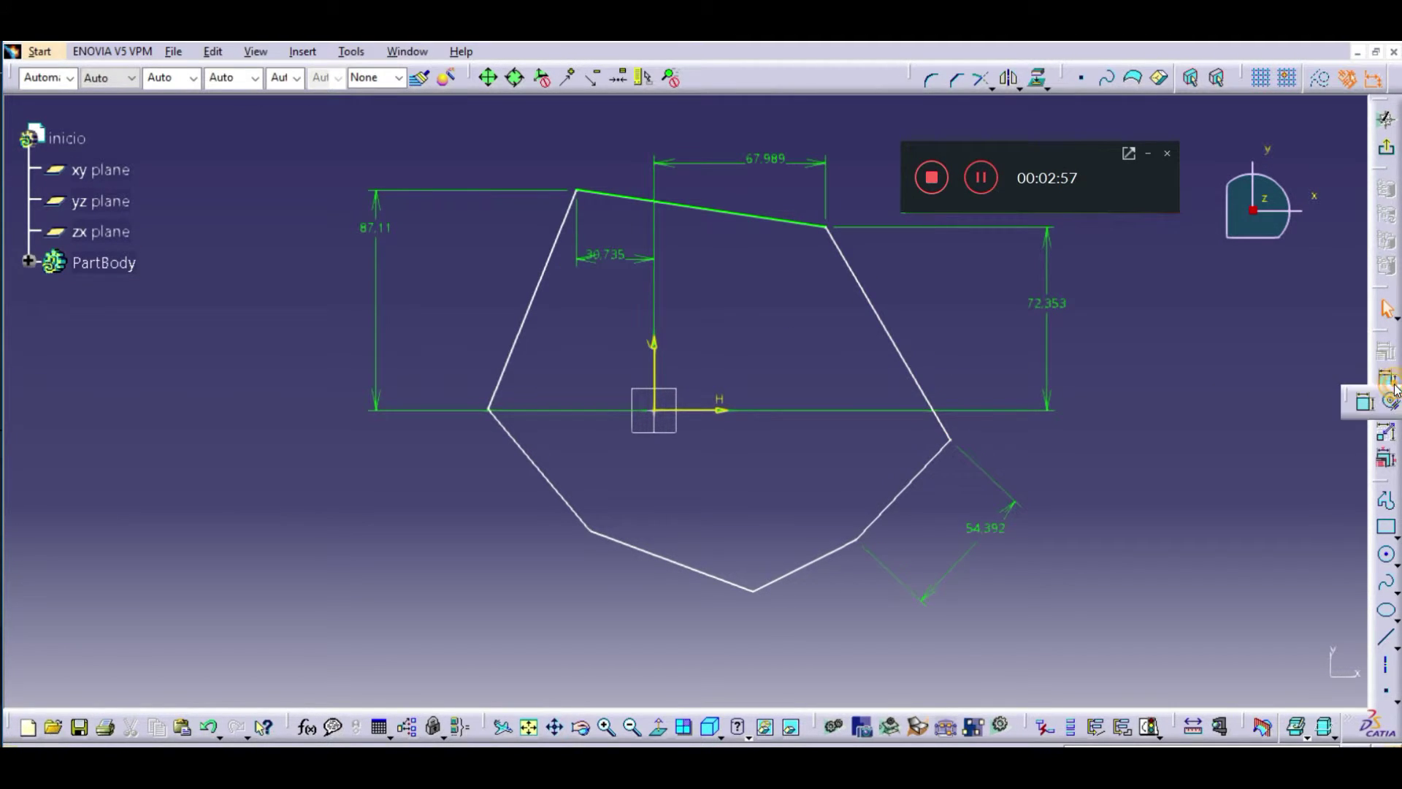
pyautogui.click(1358, 402)
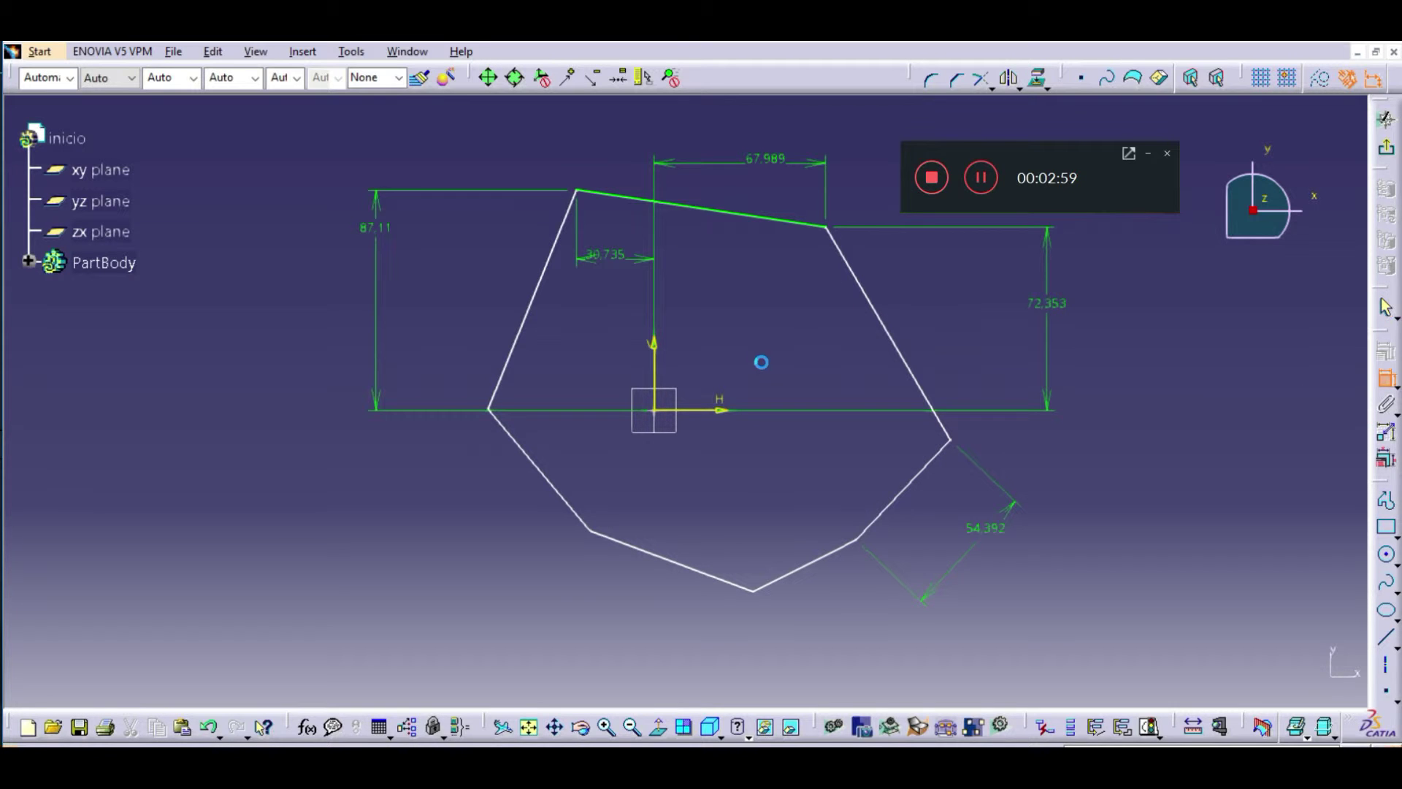
pyautogui.click(760, 217)
pyautogui.click(857, 277)
pyautogui.click(942, 316)
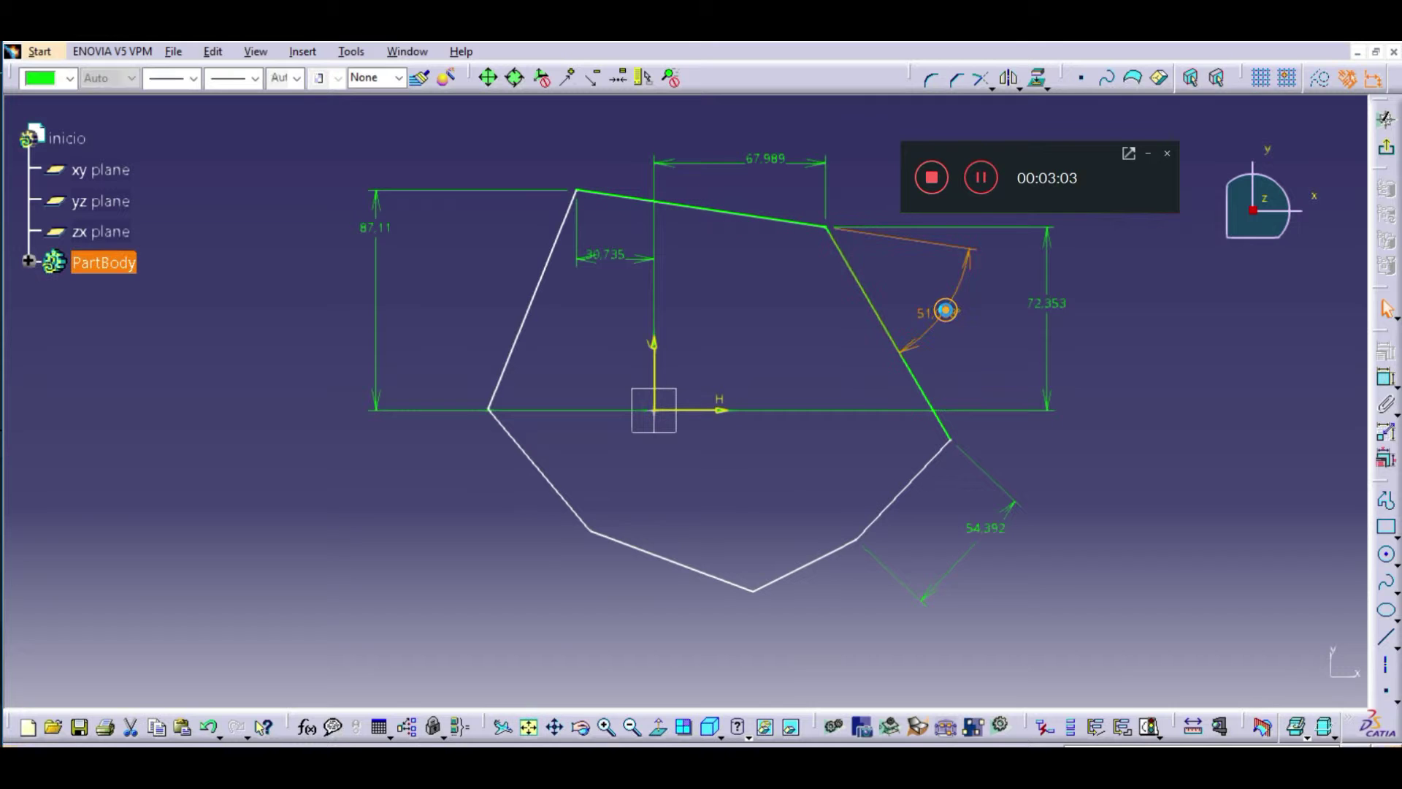
pyautogui.doubleClick(947, 316)
pyautogui.write('30')
pyautogui.press('Return')
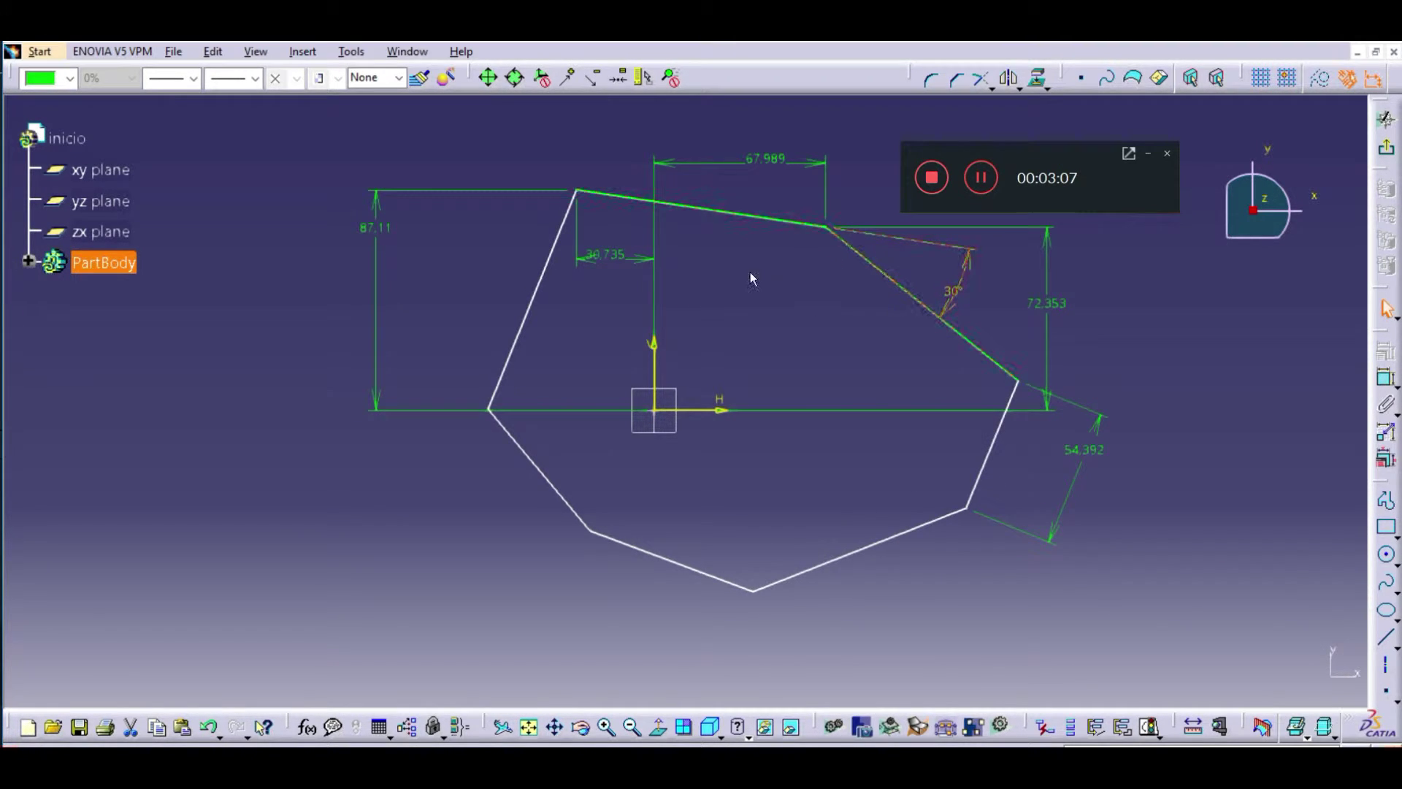
# - Set the upper-left vertex's vertical distance from the H axis to 87 mm and reposition its dimension text
pyautogui.moveTo(383, 229); pyautogui.dragTo(389, 274)
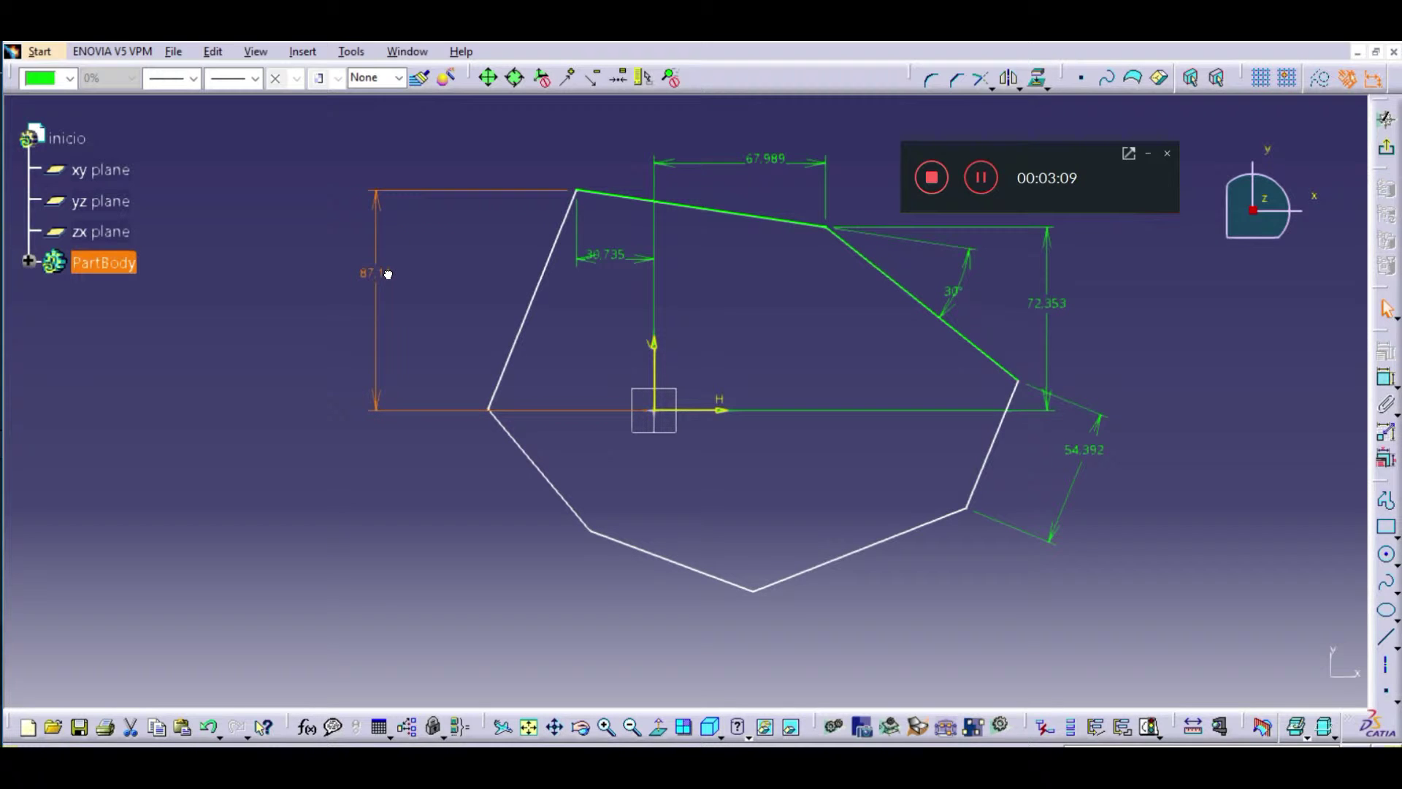
pyautogui.doubleClick(377, 216)
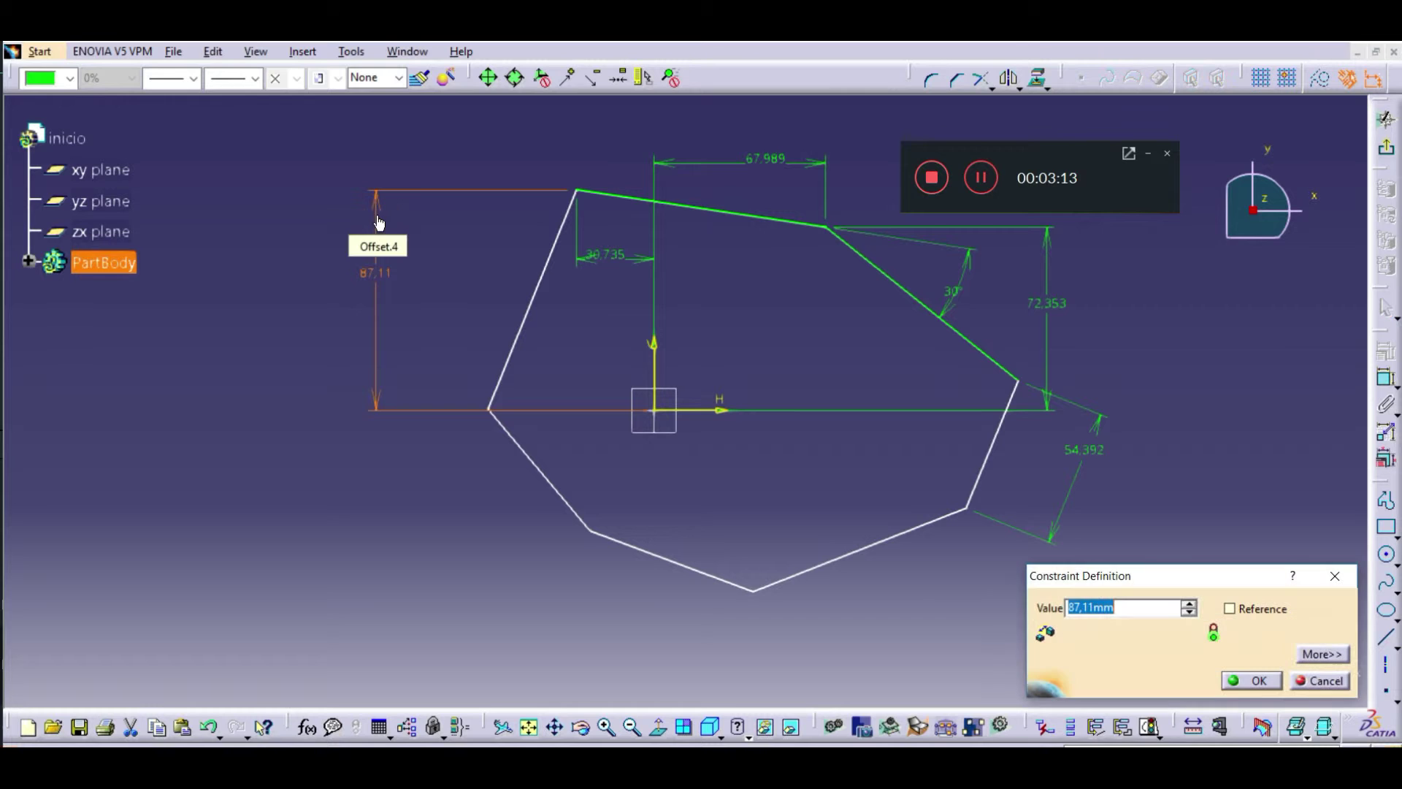
pyautogui.moveTo(1198, 582); pyautogui.dragTo(1187, 304)
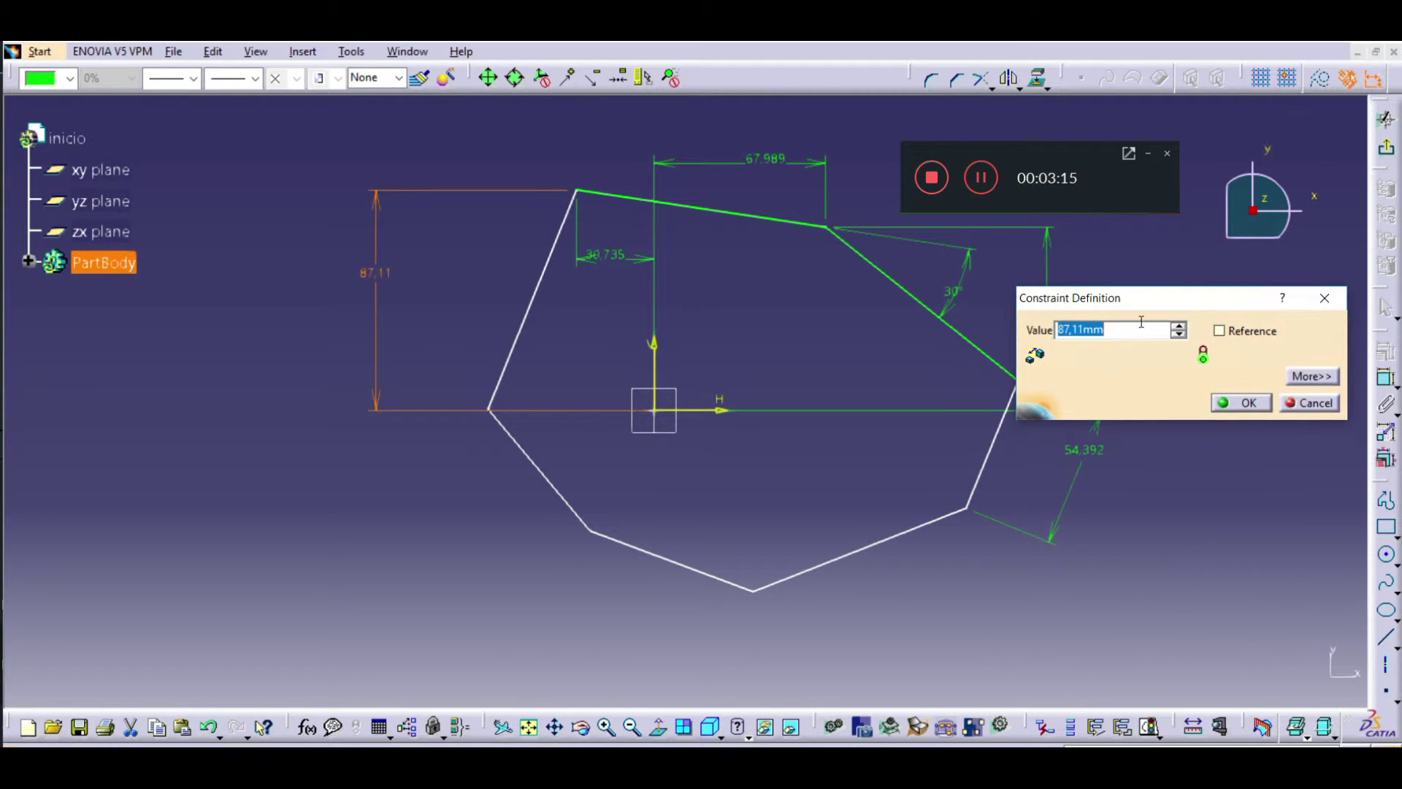
pyautogui.write('87')
pyautogui.press('Return')
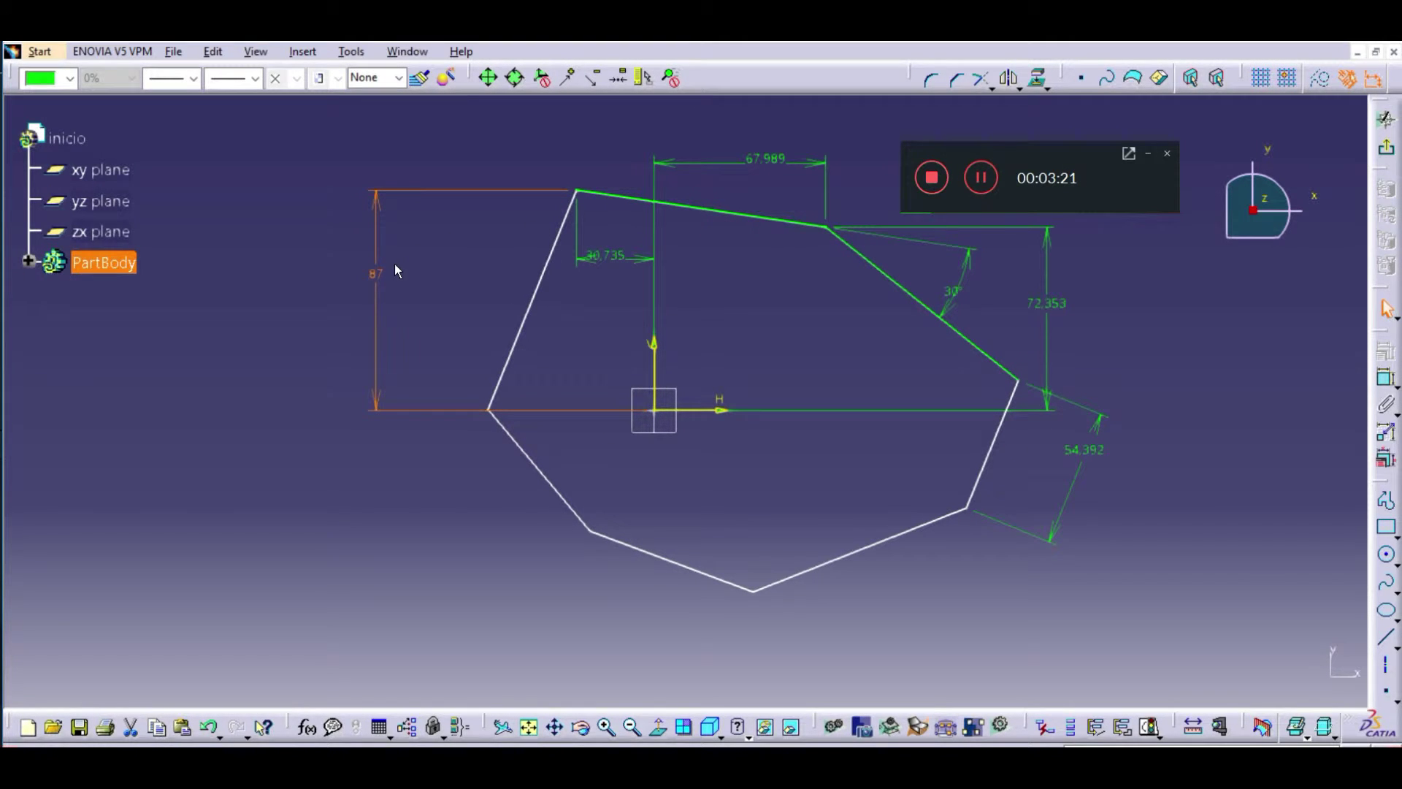
pyautogui.doubleClick(376, 228)
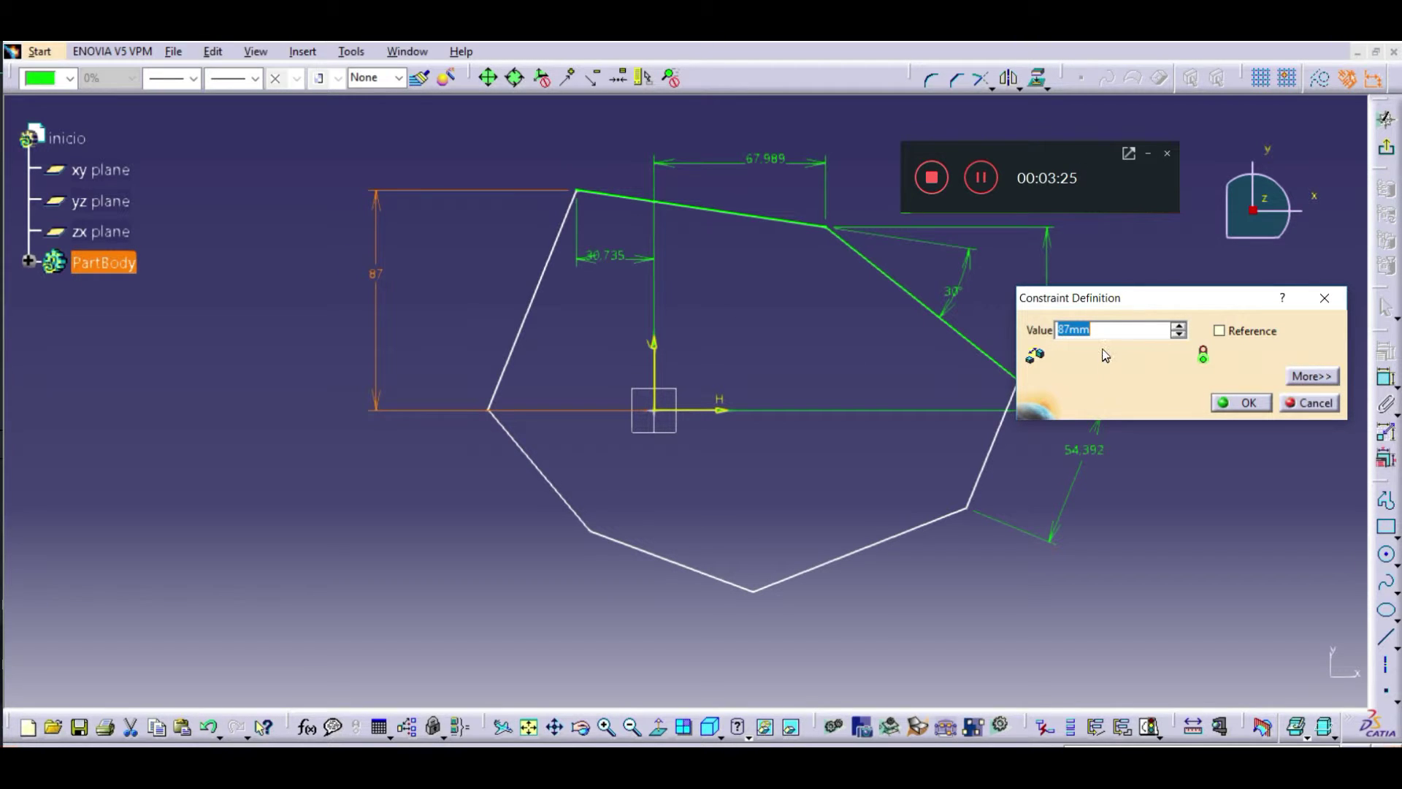
pyautogui.click(1239, 401)
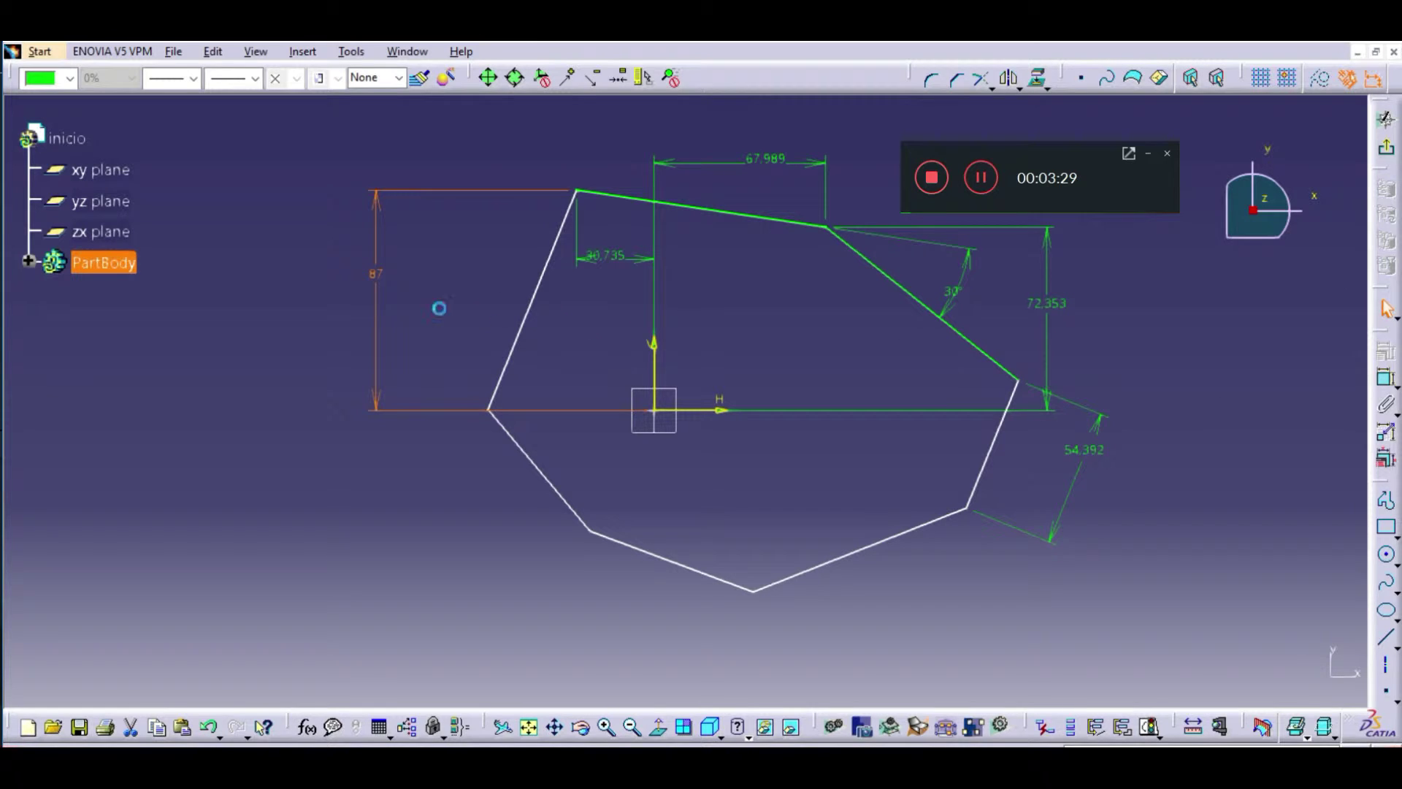
# - Drive the upper-left vertex's vertical distance with a formula equal to the 67.989 mm horizontal offset plus 10 mm
pyautogui.moveTo(374, 275); pyautogui.dragTo(376, 310)
pyautogui.doubleClick(376, 271)
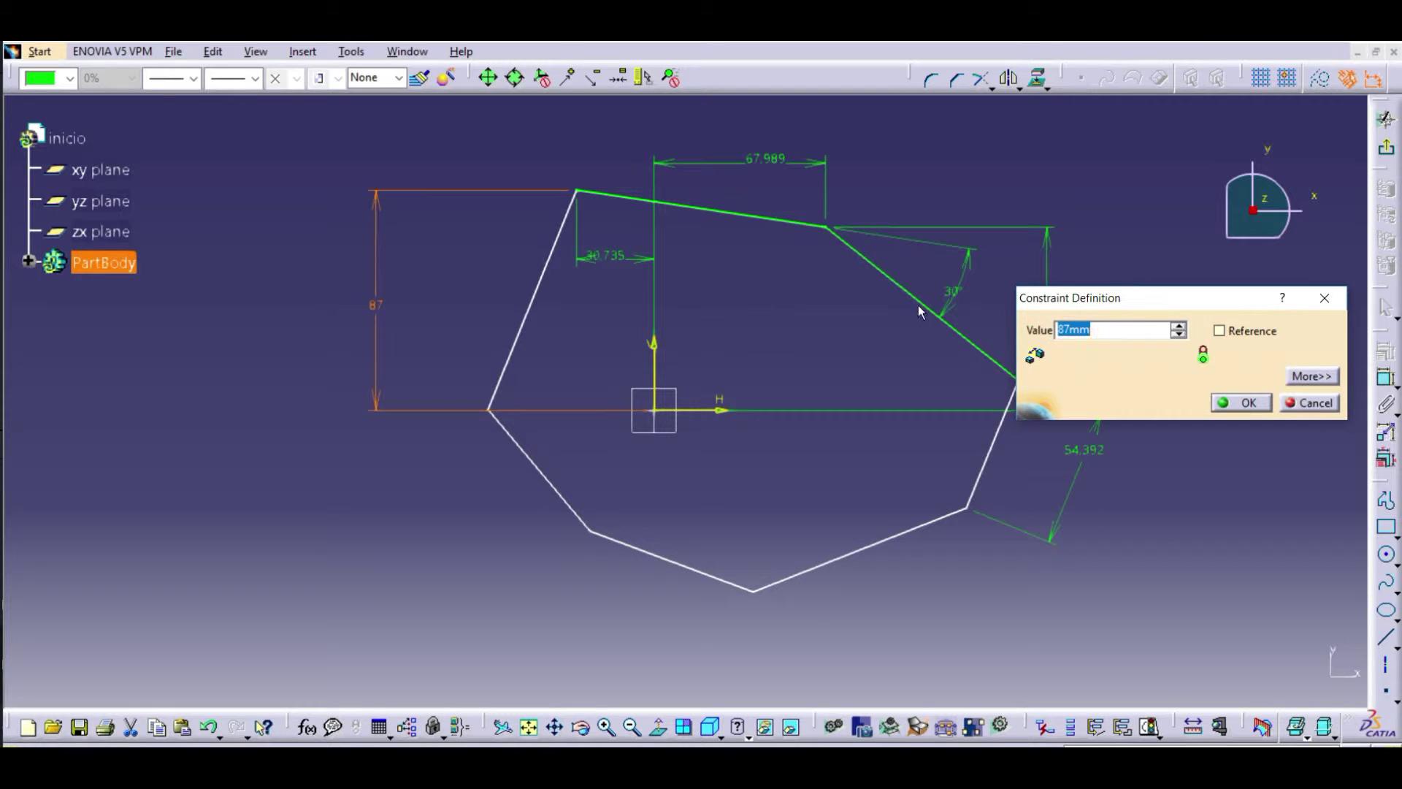
pyautogui.moveTo(1143, 306); pyautogui.dragTo(1038, 175)
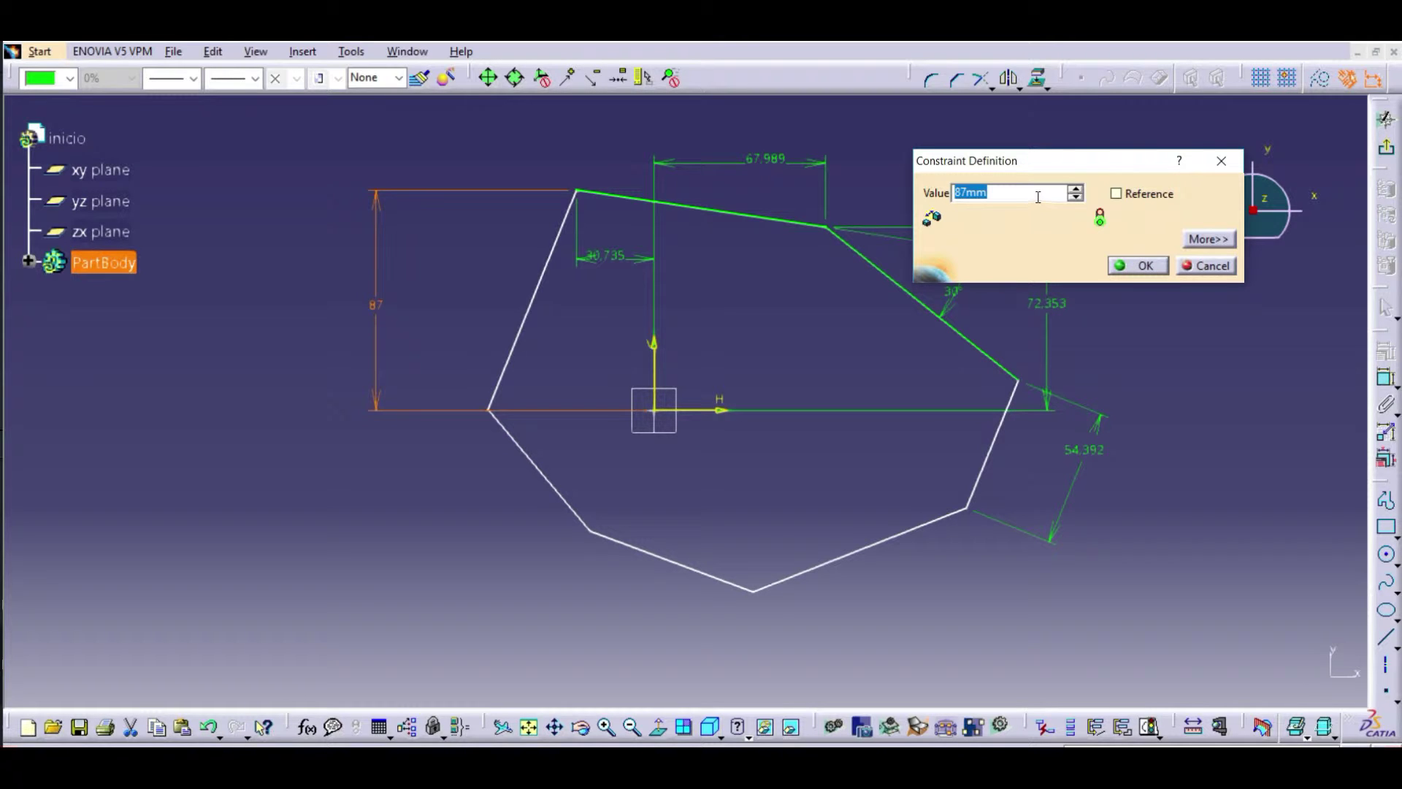
pyautogui.rightClick(1035, 196)
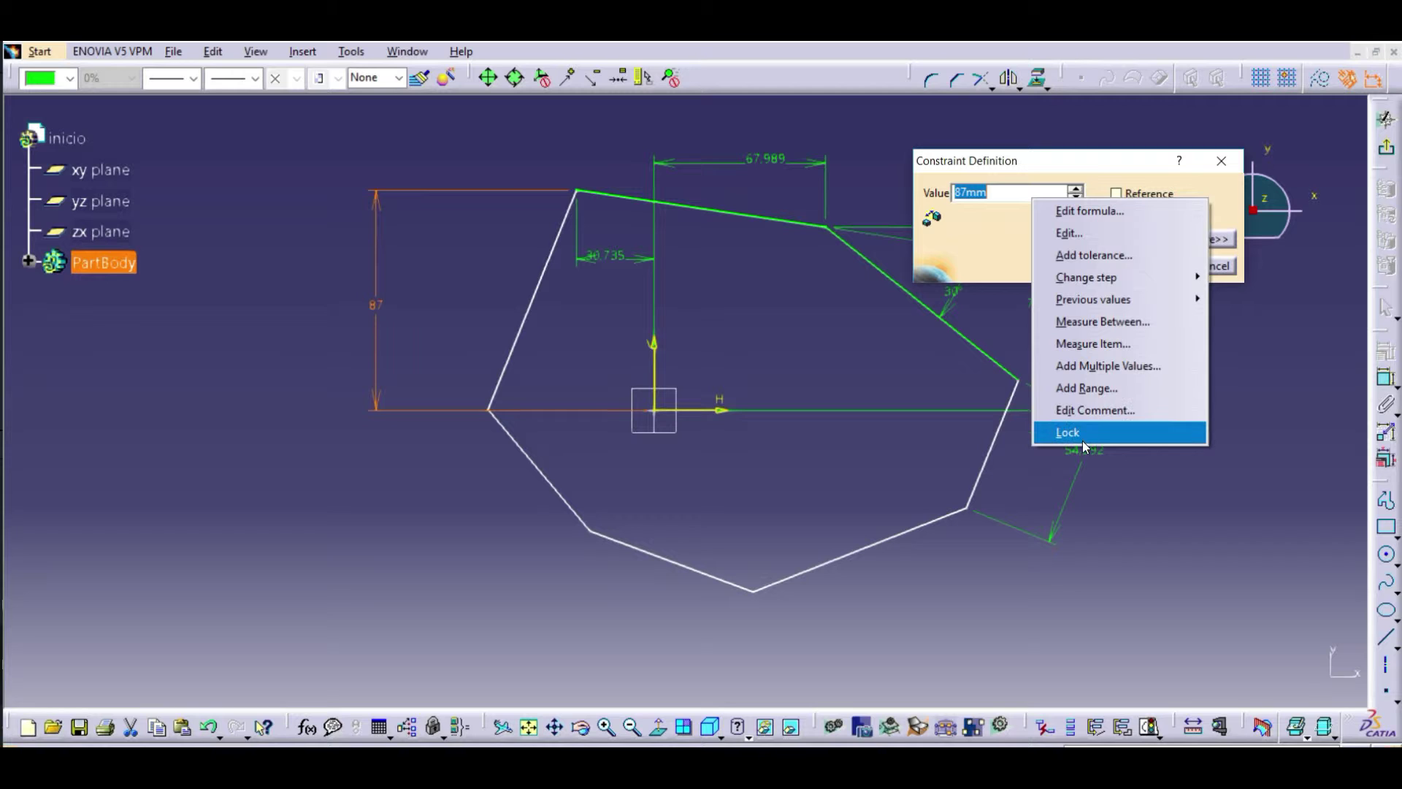
pyautogui.click(1071, 213)
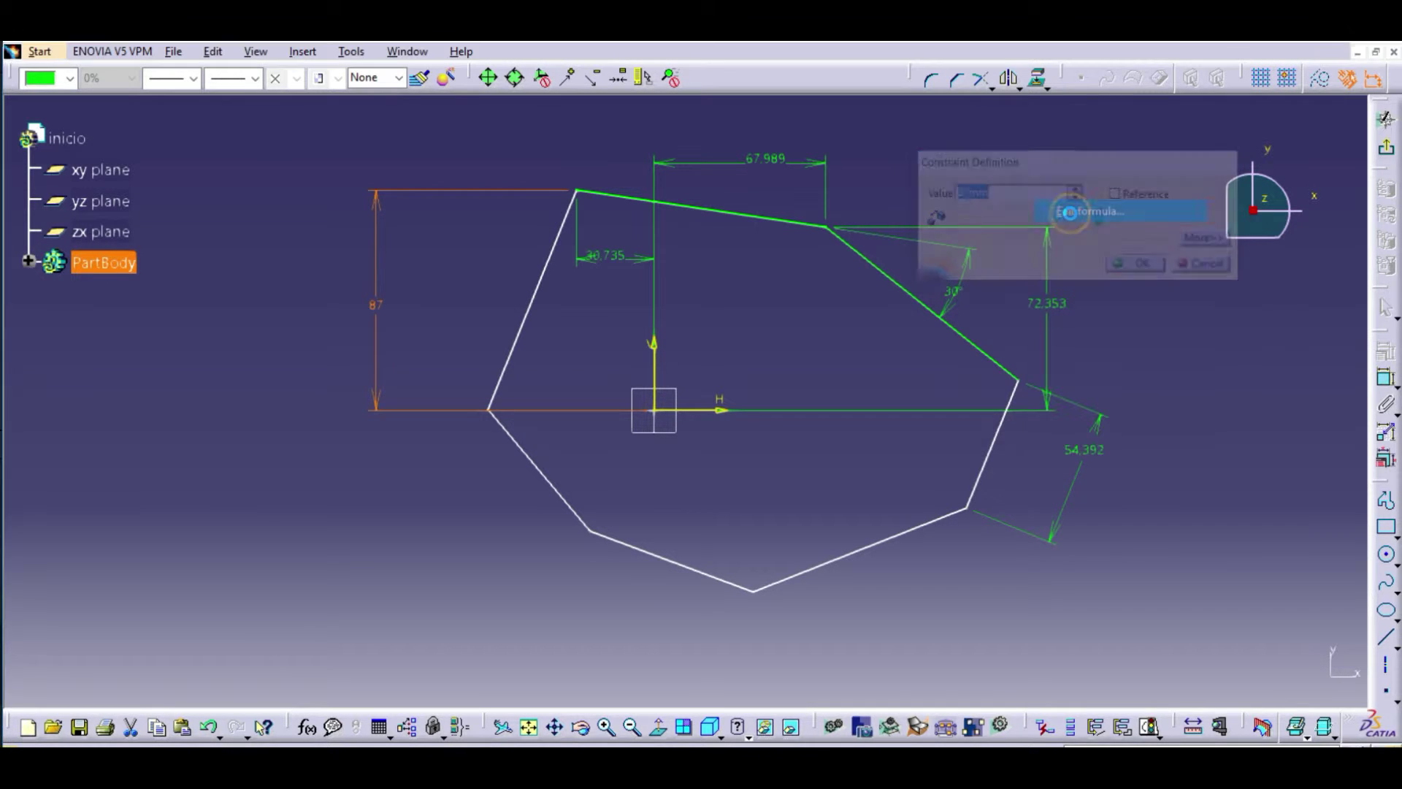
pyautogui.moveTo(1115, 422); pyautogui.dragTo(1092, 223)
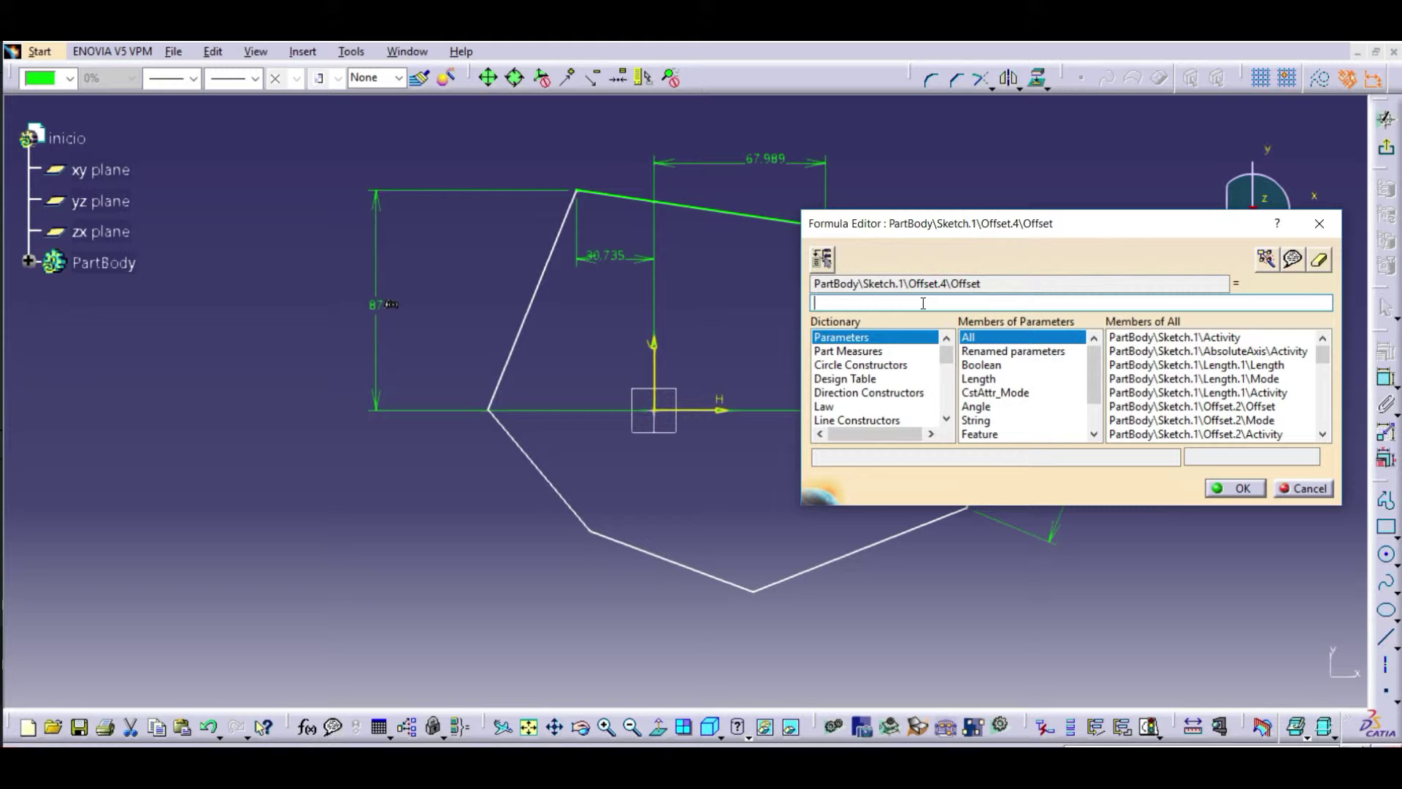
pyautogui.click(765, 161)
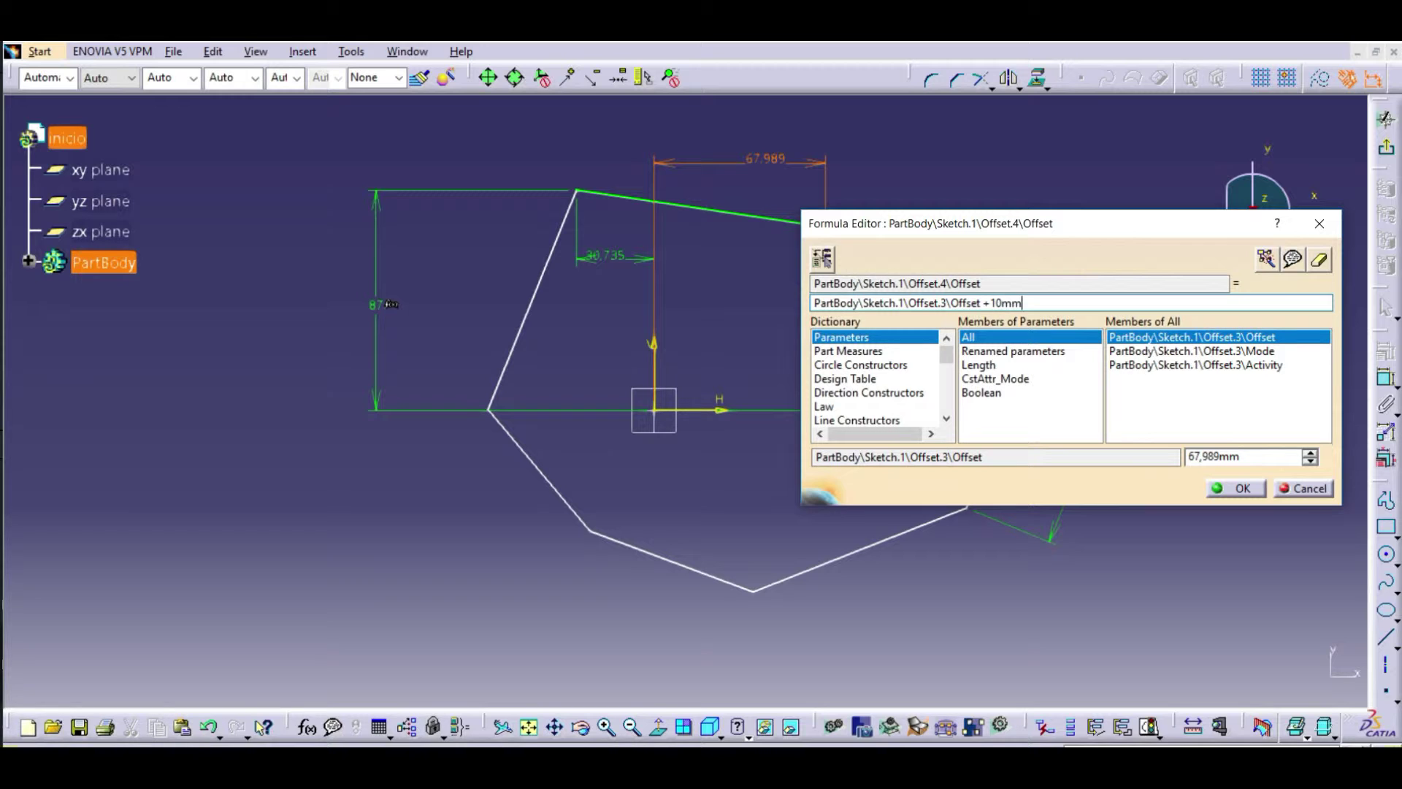
pyautogui.click(1235, 488)
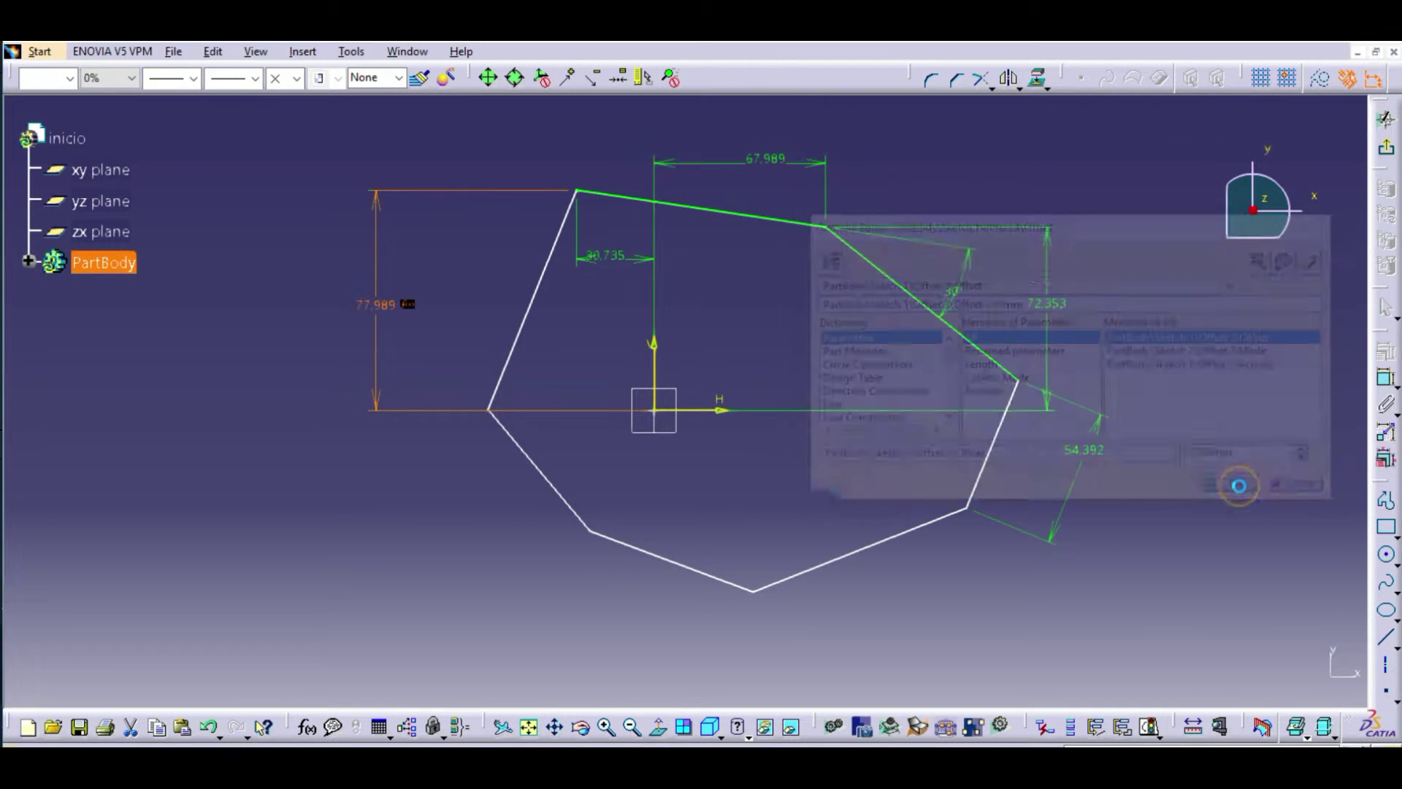
pyautogui.click(1143, 267)
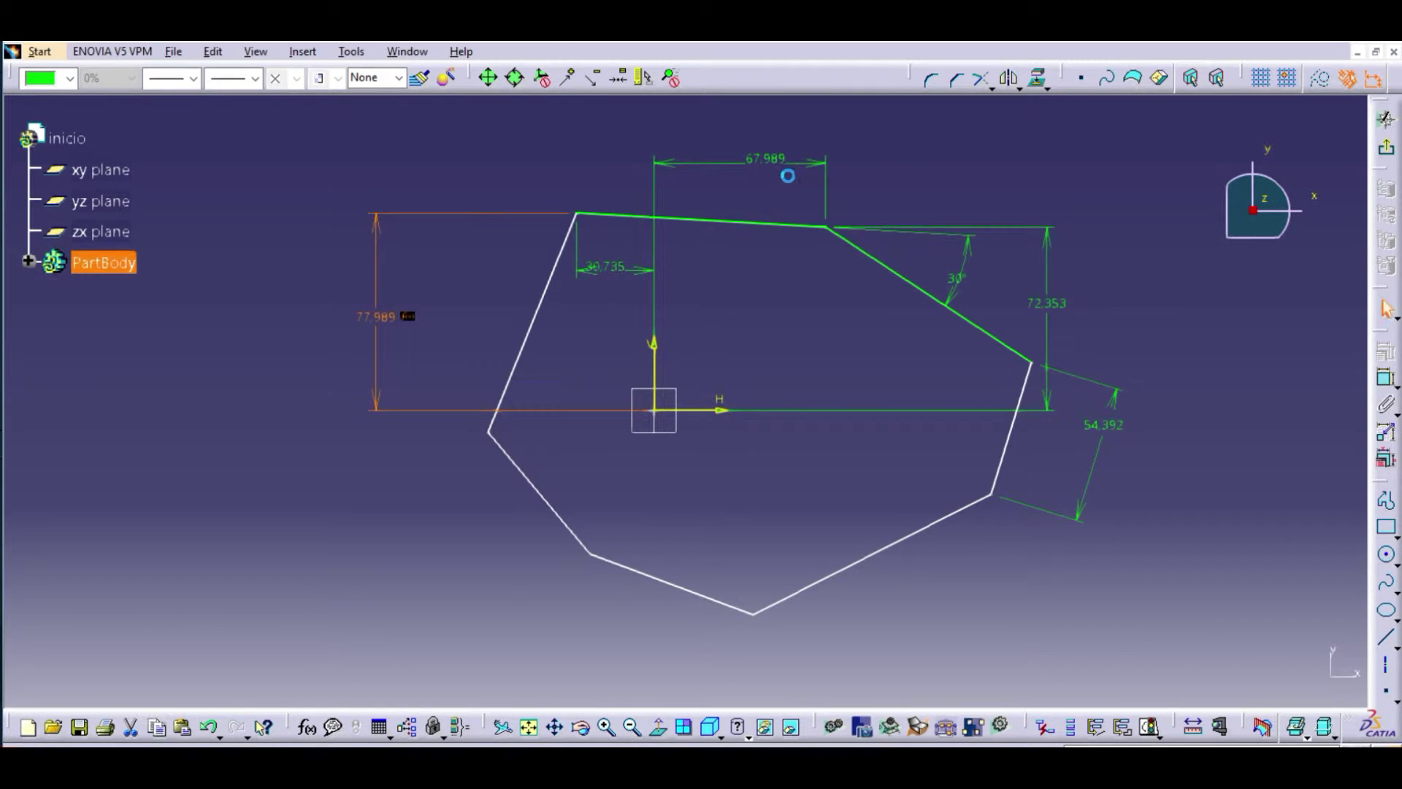
# - Set the top edge's right vertex to 72 mm horizontally from the V axis and reposition this vertex's two dimensions
pyautogui.doubleClick(757, 165)
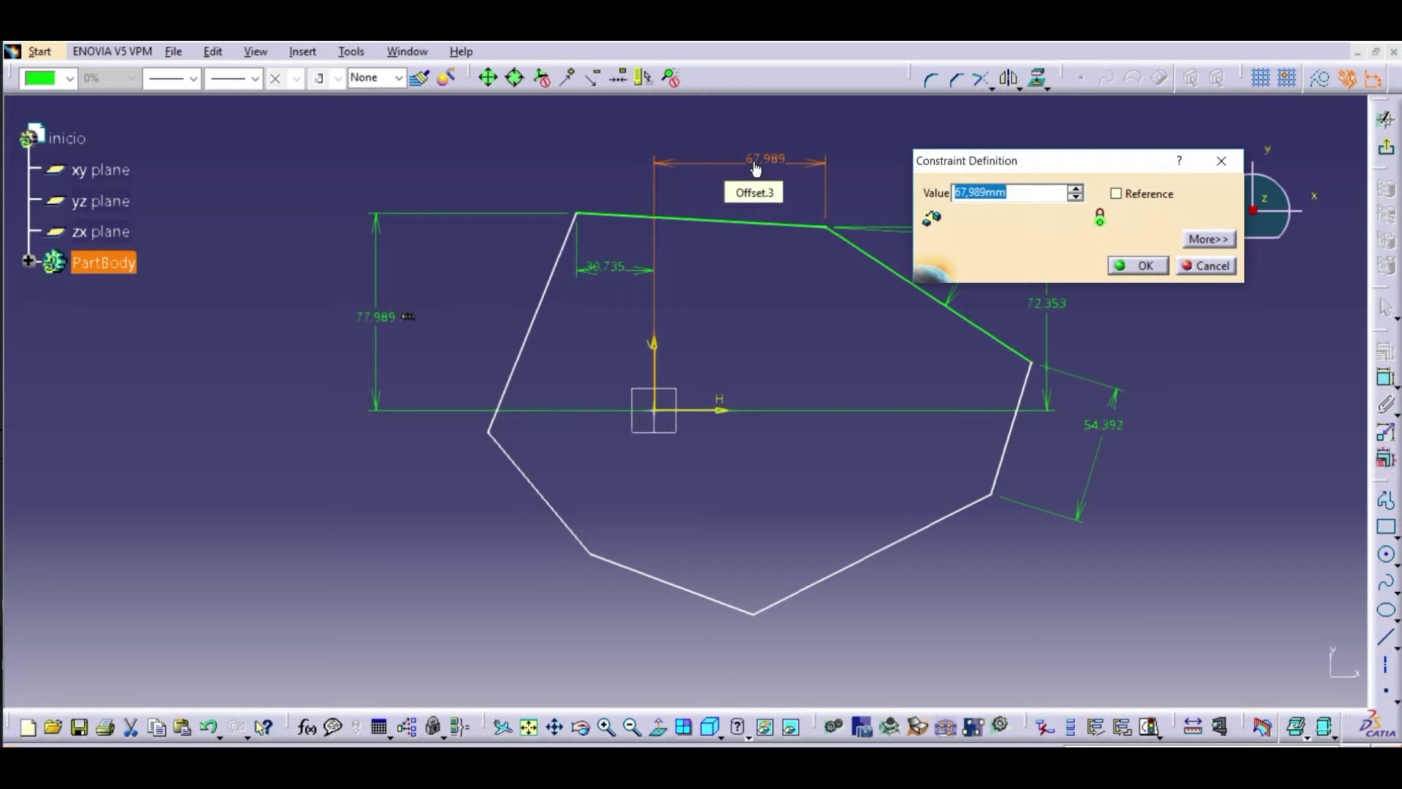
pyautogui.write('72')
pyautogui.press('Return')
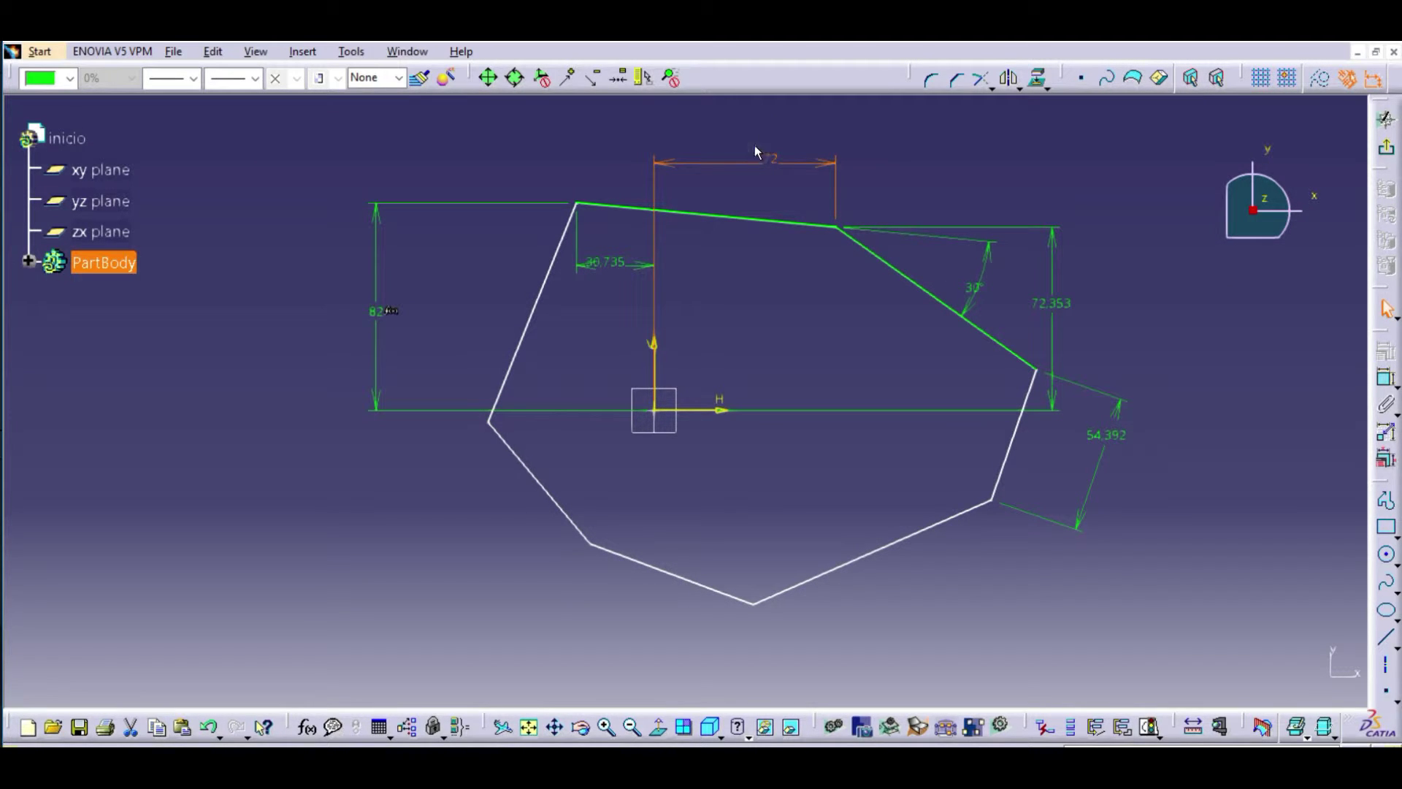
pyautogui.moveTo(775, 170)
pyautogui.mouseDown()
pyautogui.moveTo(723, 165)
pyautogui.moveTo(746, 169)
pyautogui.moveTo(737, 277)
pyautogui.moveTo(736, 175)
pyautogui.moveTo(759, 166)
pyautogui.mouseUp()
pyautogui.moveTo(1054, 301)
pyautogui.mouseDown()
pyautogui.moveTo(1113, 312)
pyautogui.moveTo(1054, 272)
pyautogui.moveTo(1154, 288)
pyautogui.mouseUp()
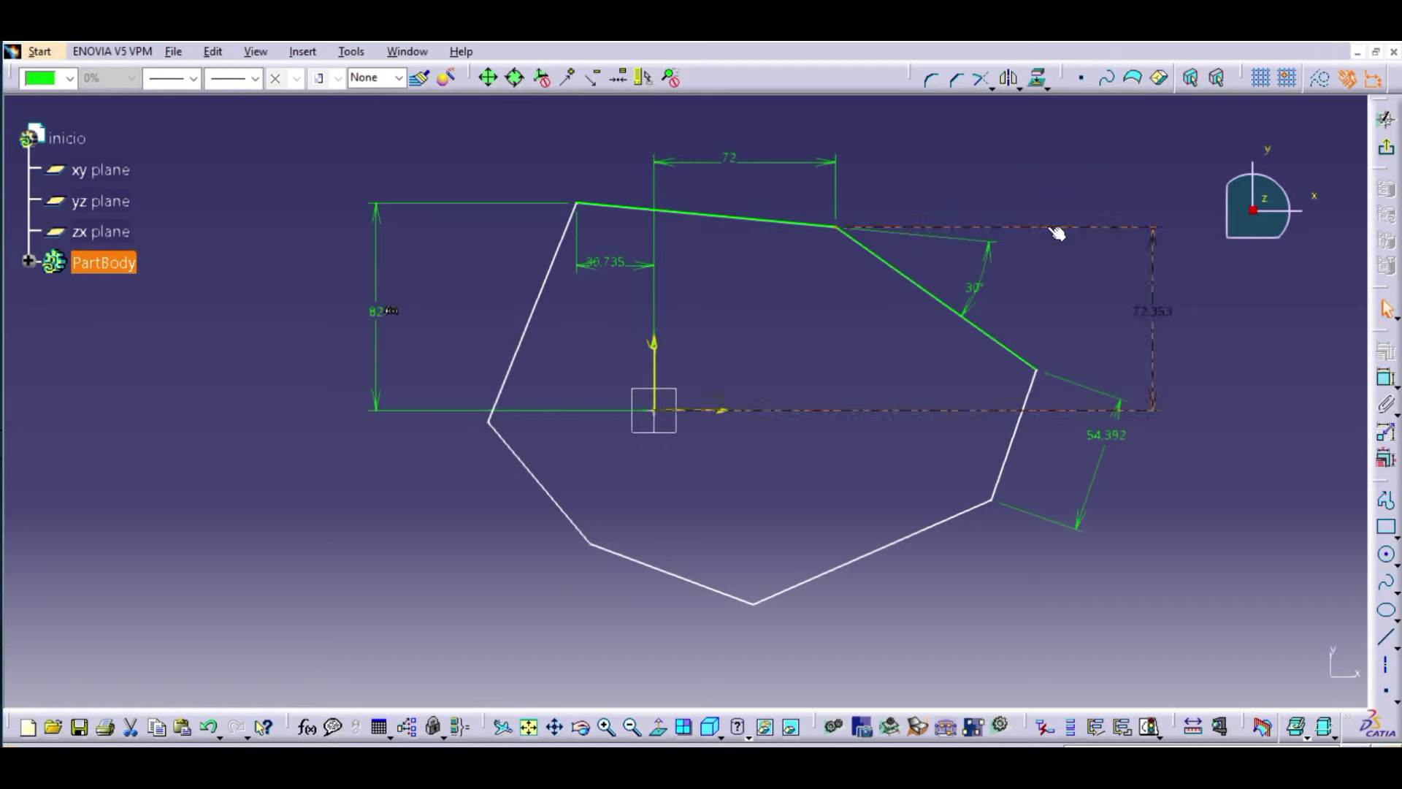
# - Dimension the lowest vertex's vertical distance from the H axis and its horizontal distance from the V axis
pyautogui.click(1386, 378)
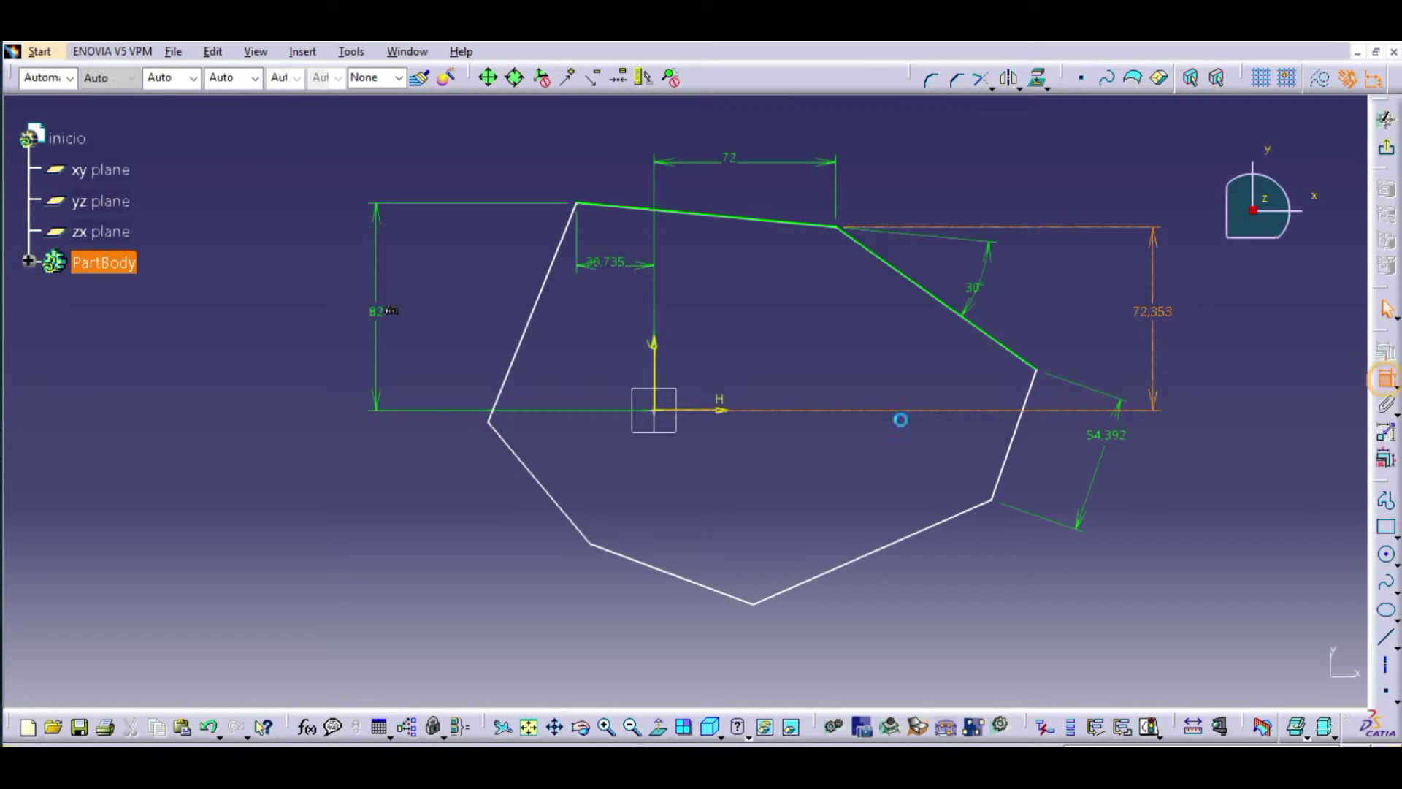
pyautogui.click(719, 394)
pyautogui.click(754, 603)
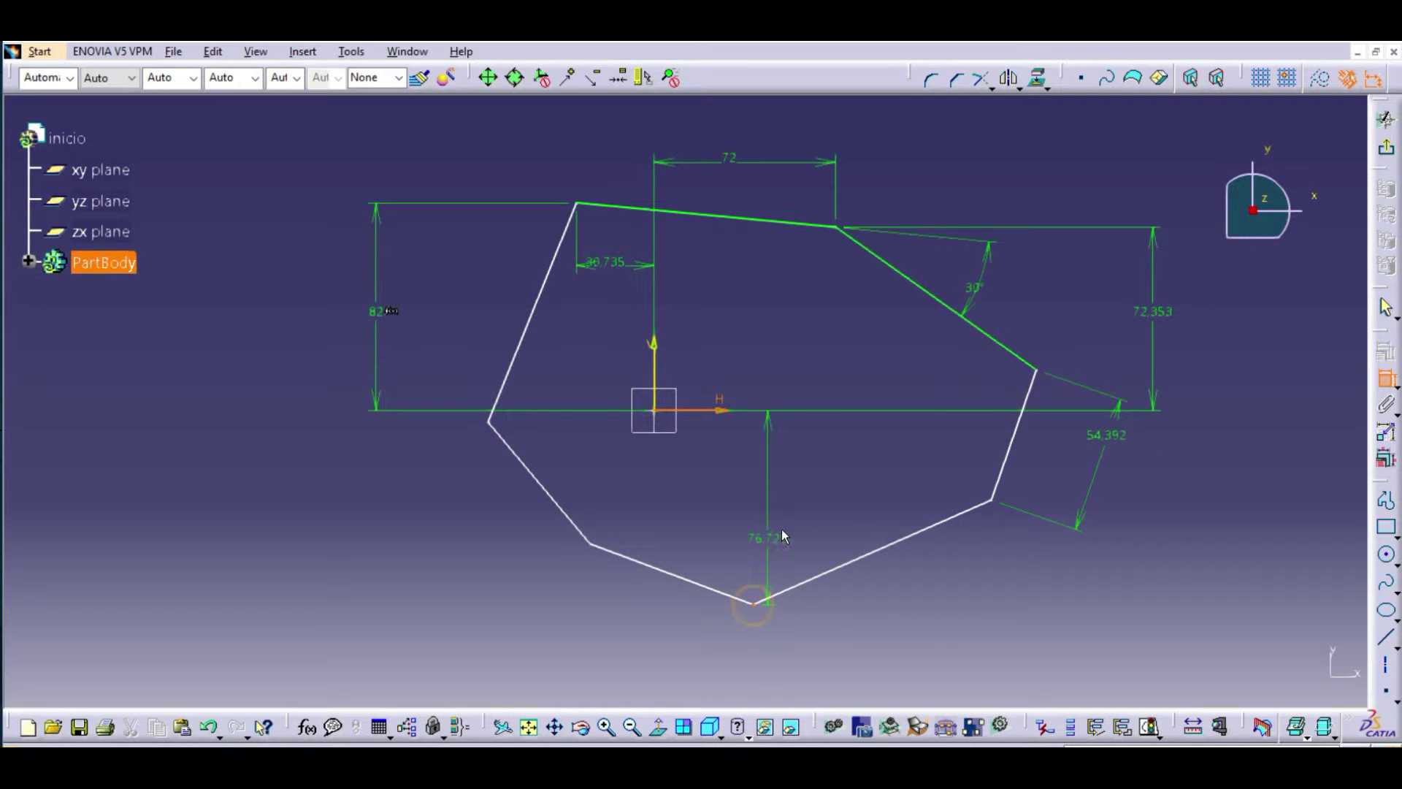
pyautogui.click(846, 501)
pyautogui.click(1385, 378)
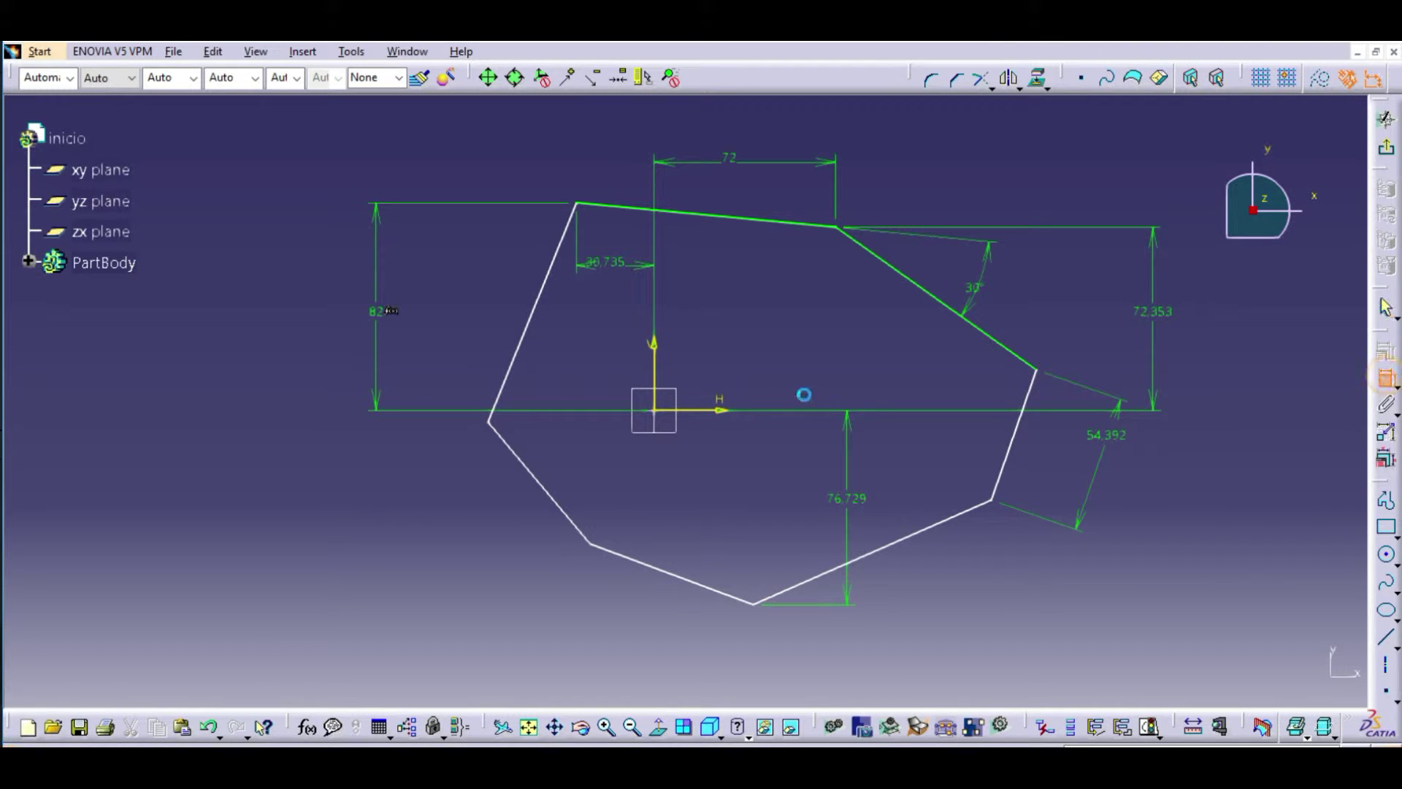
pyautogui.click(655, 344)
pyautogui.click(754, 603)
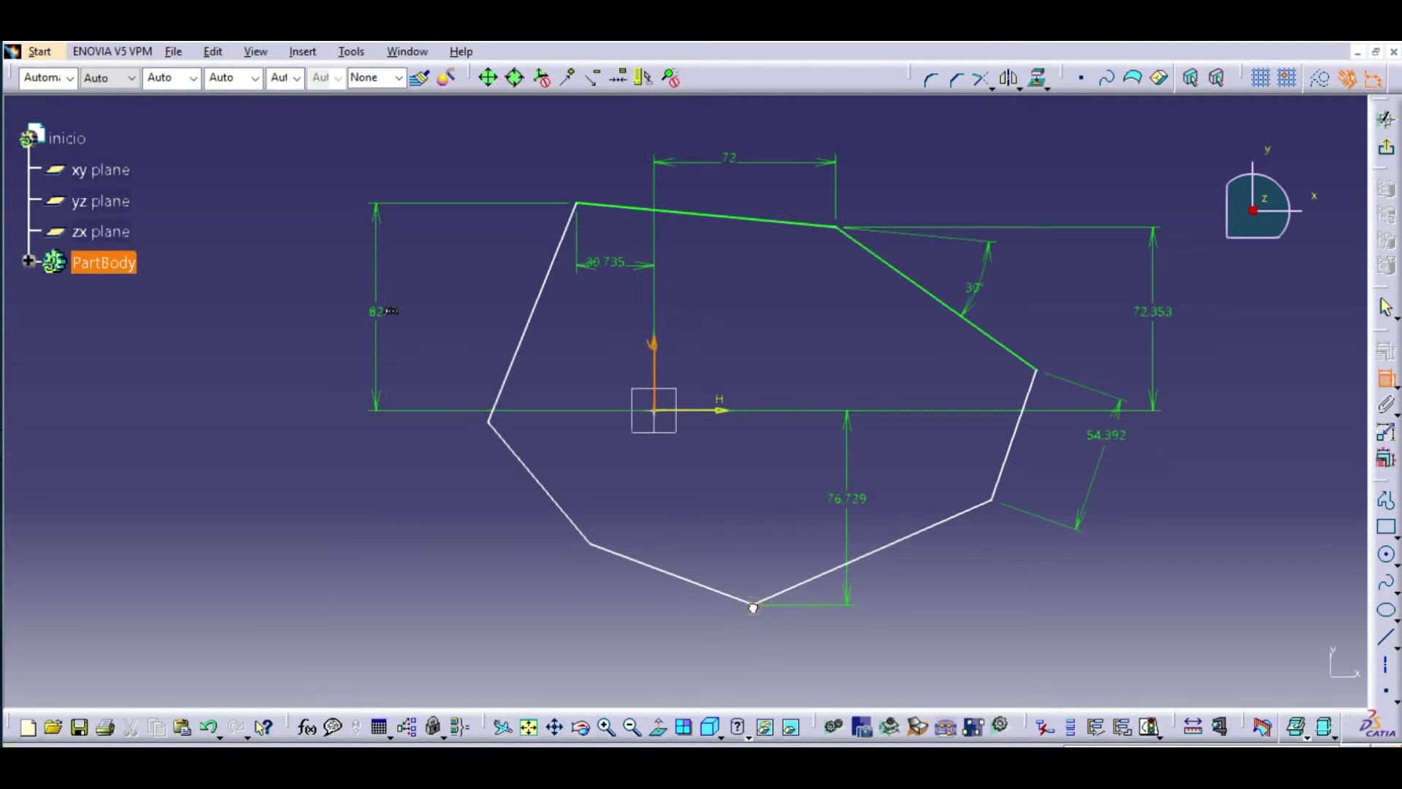
pyautogui.click(822, 670)
# - Dimension the lower-right edge's length and set it to 100 mm
pyautogui.click(1385, 379)
pyautogui.click(954, 524)
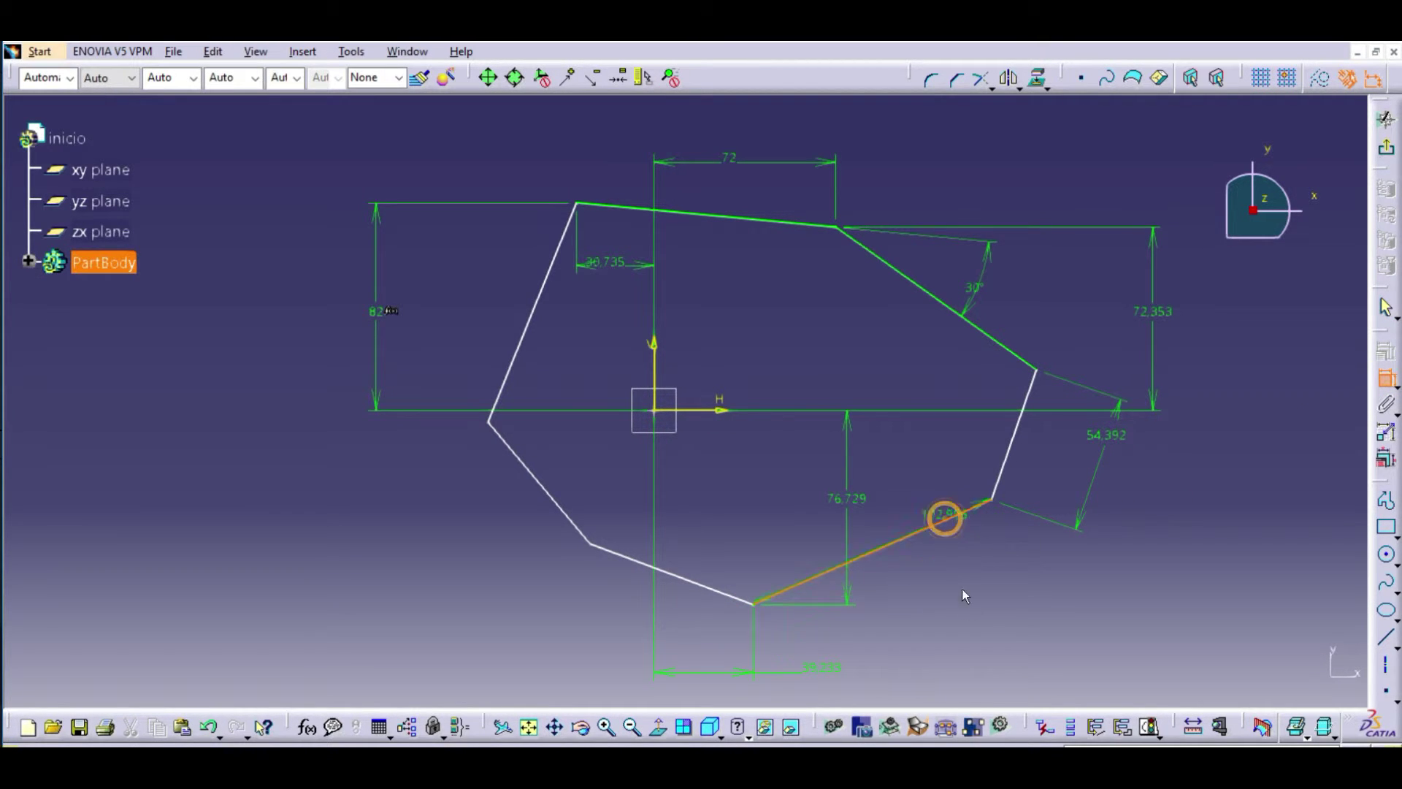
pyautogui.click(957, 644)
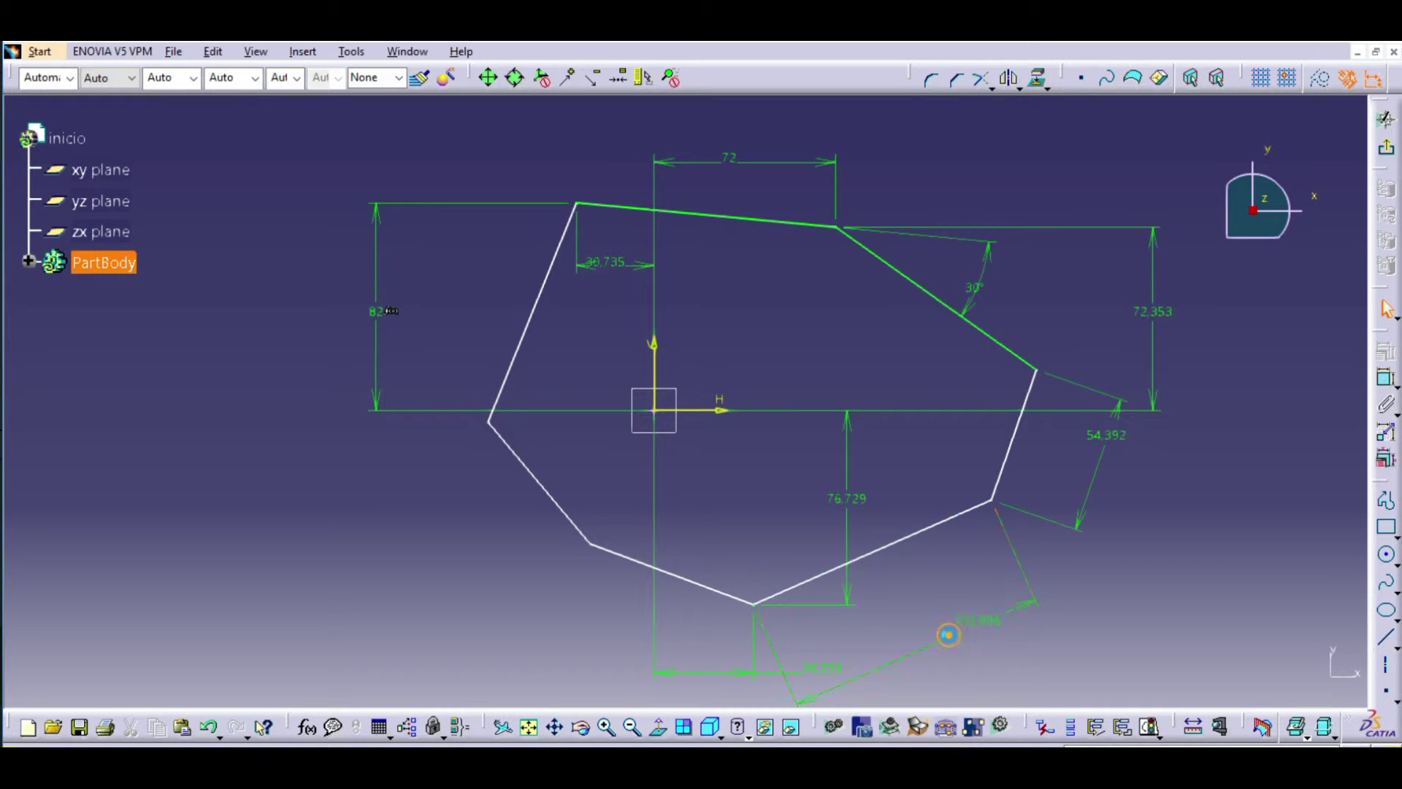
pyautogui.doubleClick(950, 634)
pyautogui.write('100')
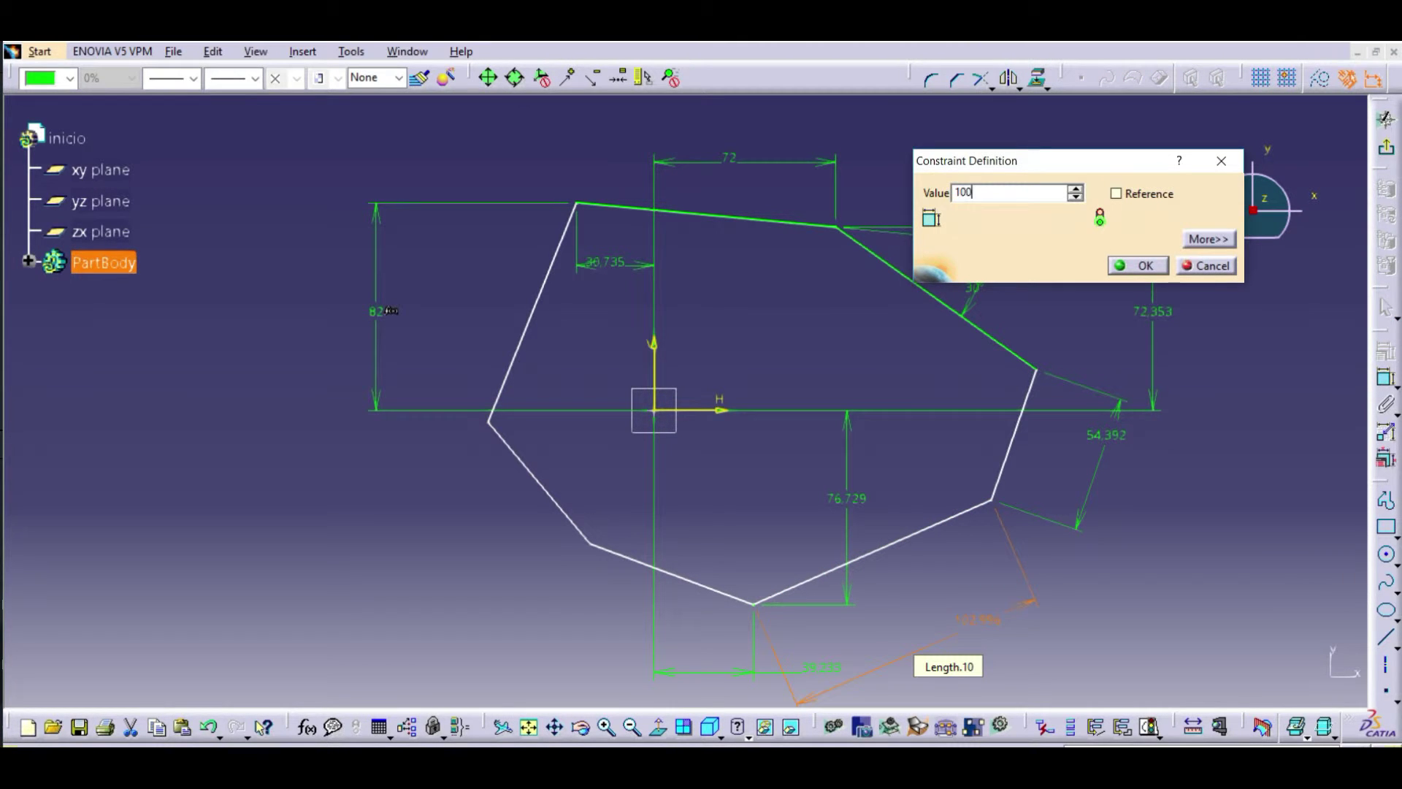
pyautogui.press('Return')
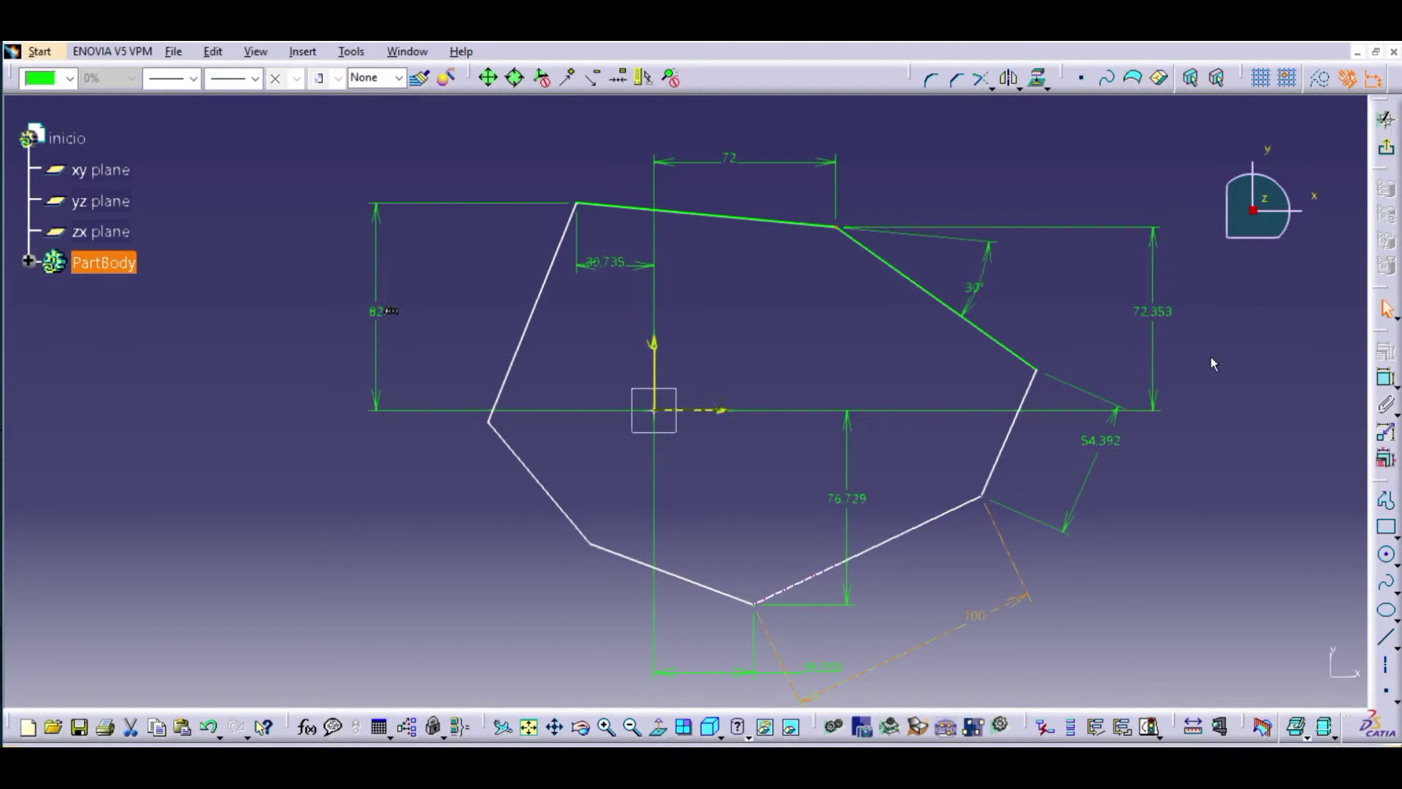
# - Add an angle constraint between the H axis and the lower-right edge
pyautogui.click(1385, 377)
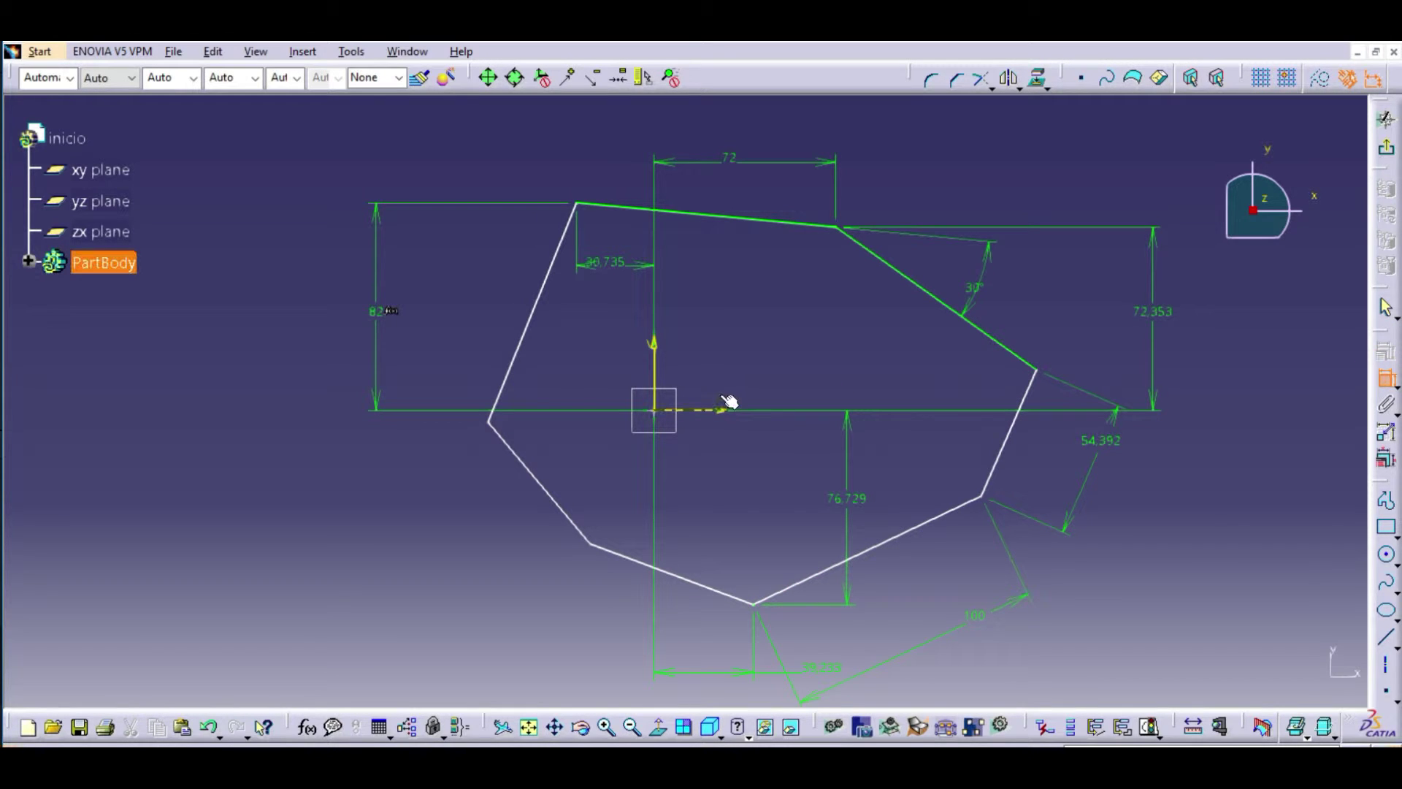
pyautogui.click(897, 532)
pyautogui.click(772, 494)
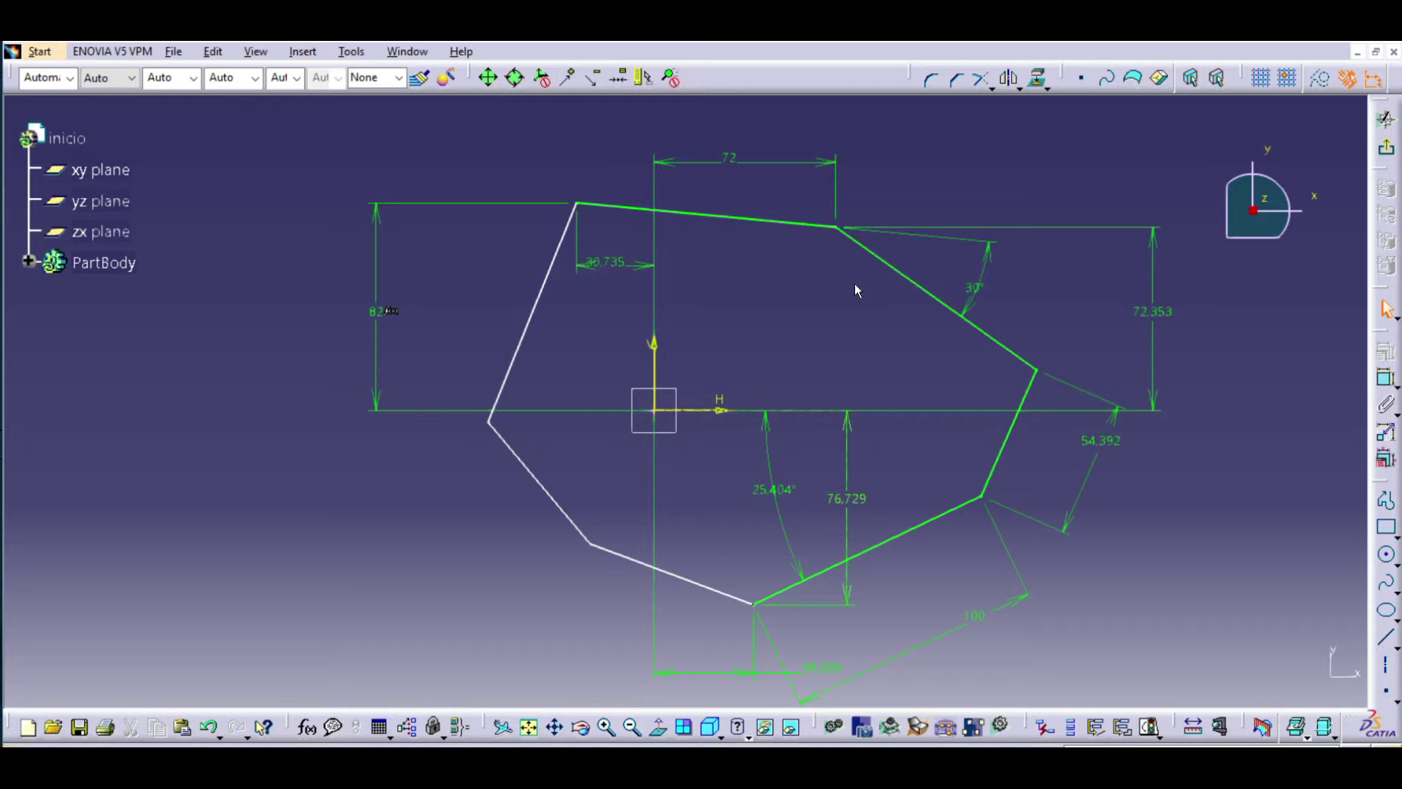
# - Exit the sketch and expand PartBody to inspect Sketch.1 in 3D
pyautogui.click(1388, 152)
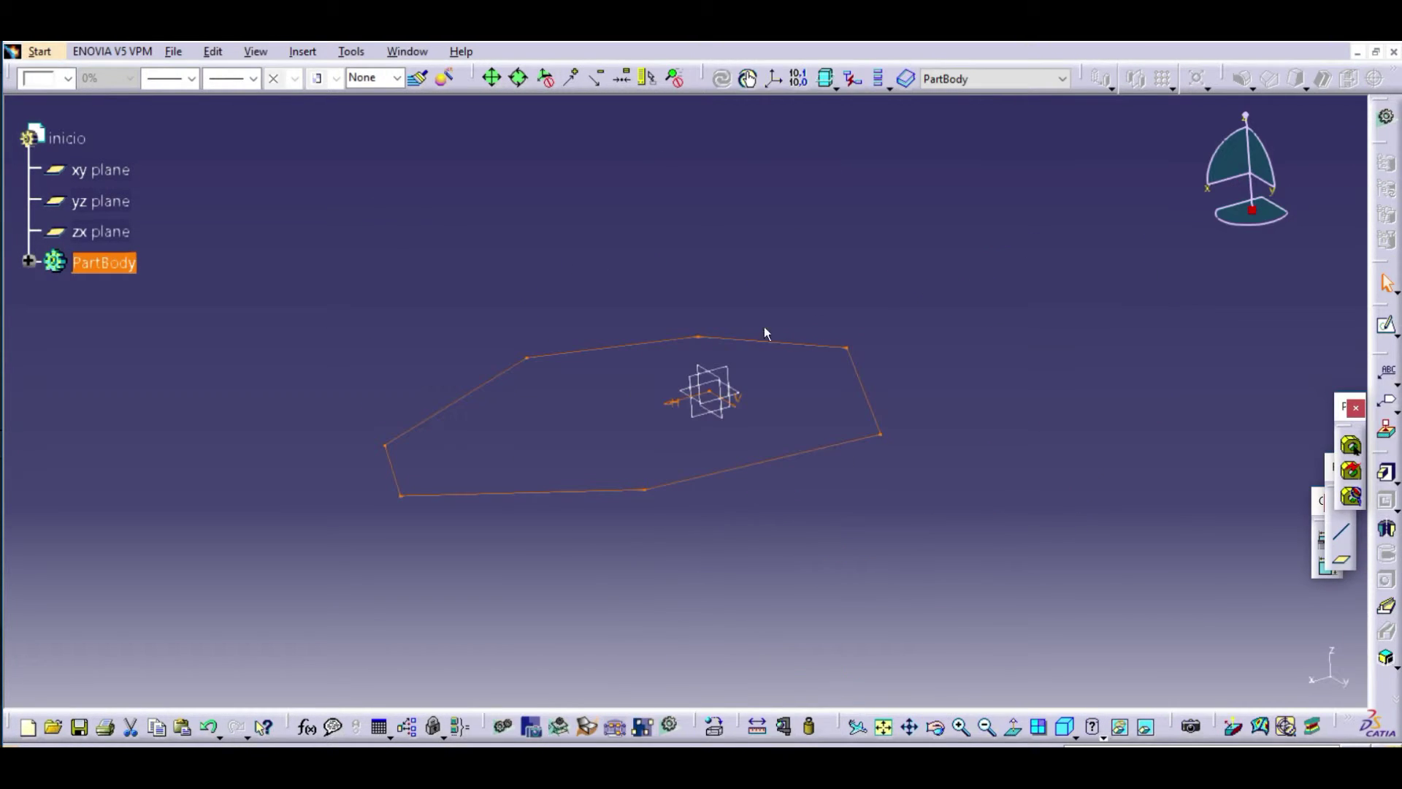
pyautogui.click(29, 260)
pyautogui.moveTo(123, 392)
pyautogui.mouseDown(button='middle')
pyautogui.moveTo(132, 401)
pyautogui.moveTo(175, 363)
pyautogui.moveTo(164, 364)
pyautogui.moveTo(210, 416)
pyautogui.moveTo(521, 388)
pyautogui.moveTo(545, 468)
pyautogui.moveTo(538, 507)
pyautogui.mouseUp(button='middle')
pyautogui.click(123, 355)
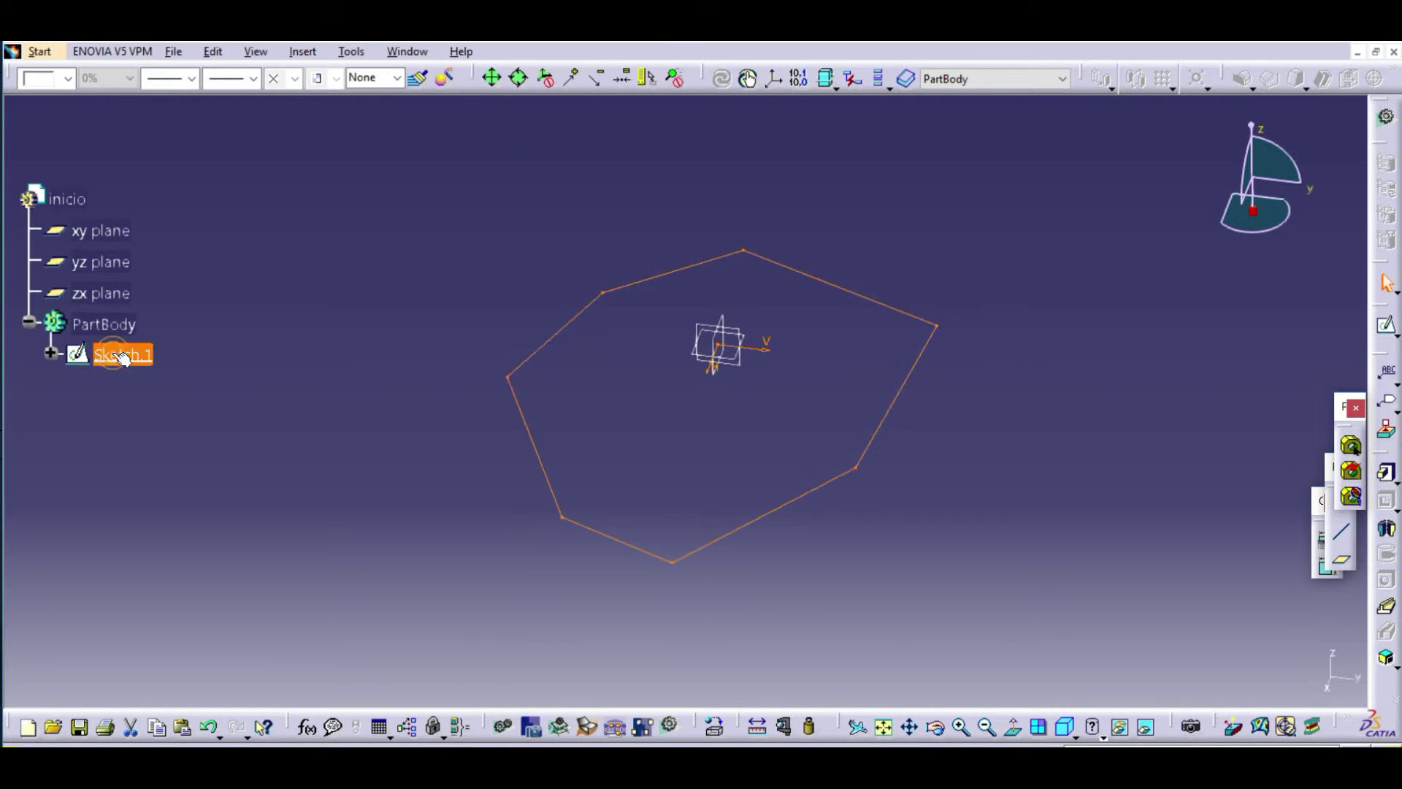
pyautogui.moveTo(184, 410); pyautogui.dragTo(177, 373, button='middle')
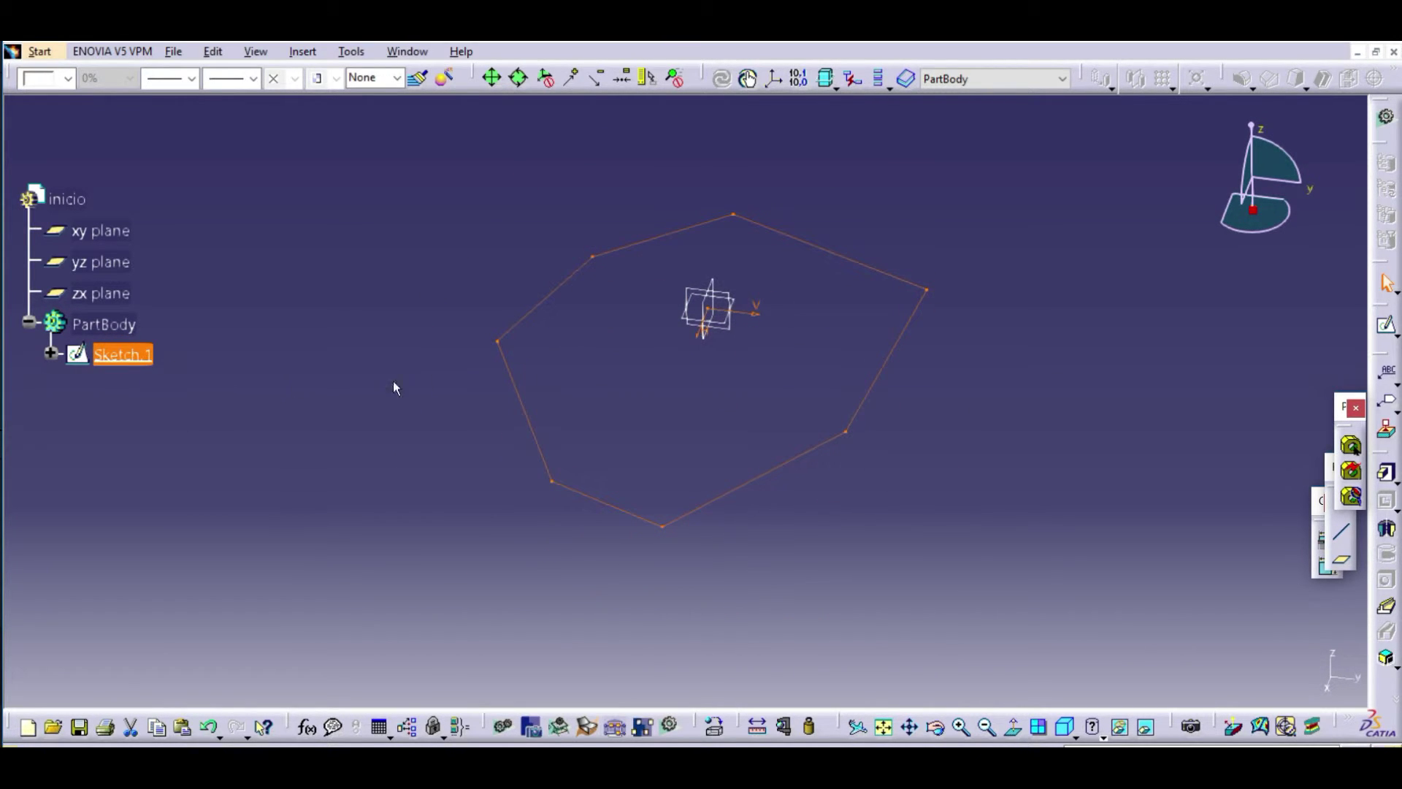
pyautogui.click(447, 353)
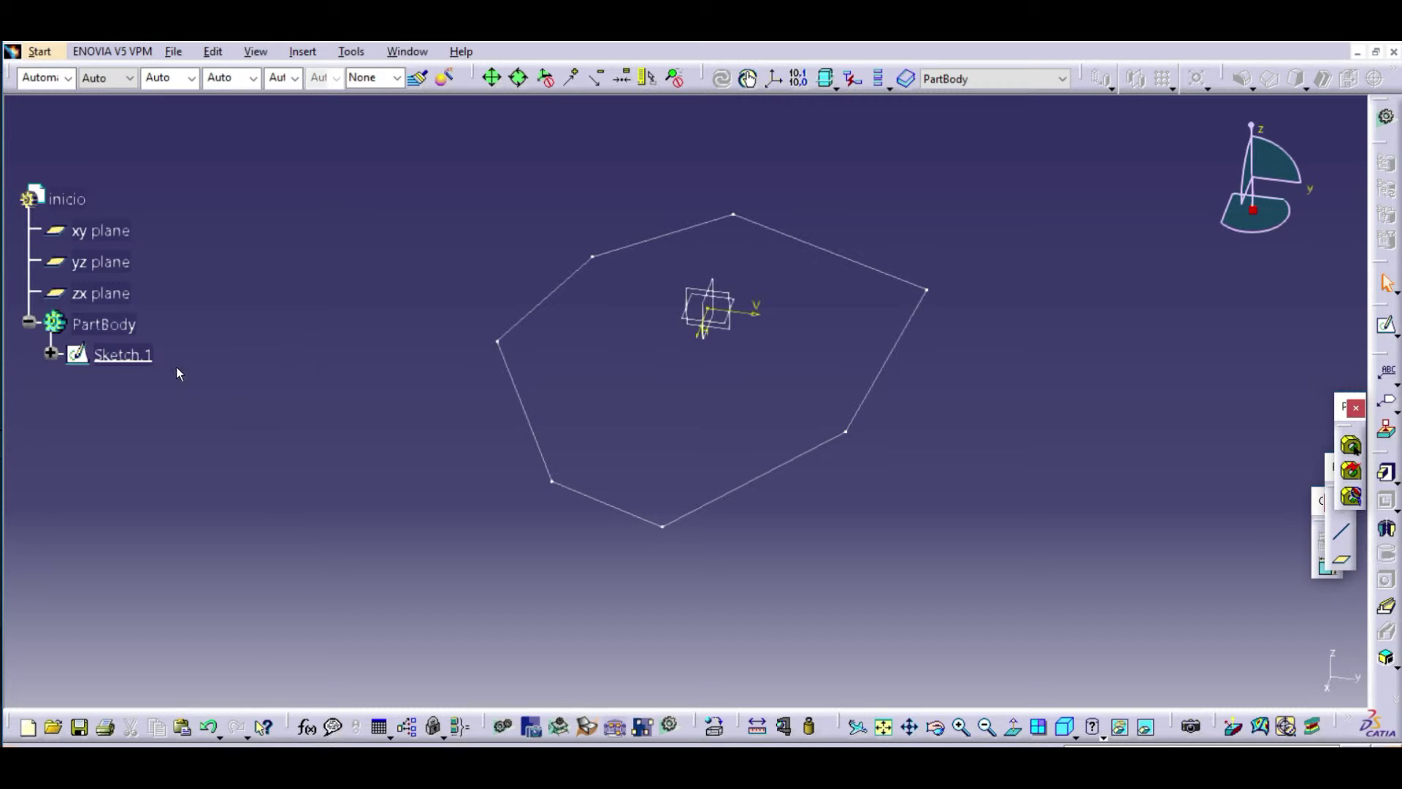
# - Reopen Sketch.1 for editing and exit the sketch again
pyautogui.doubleClick(122, 355)
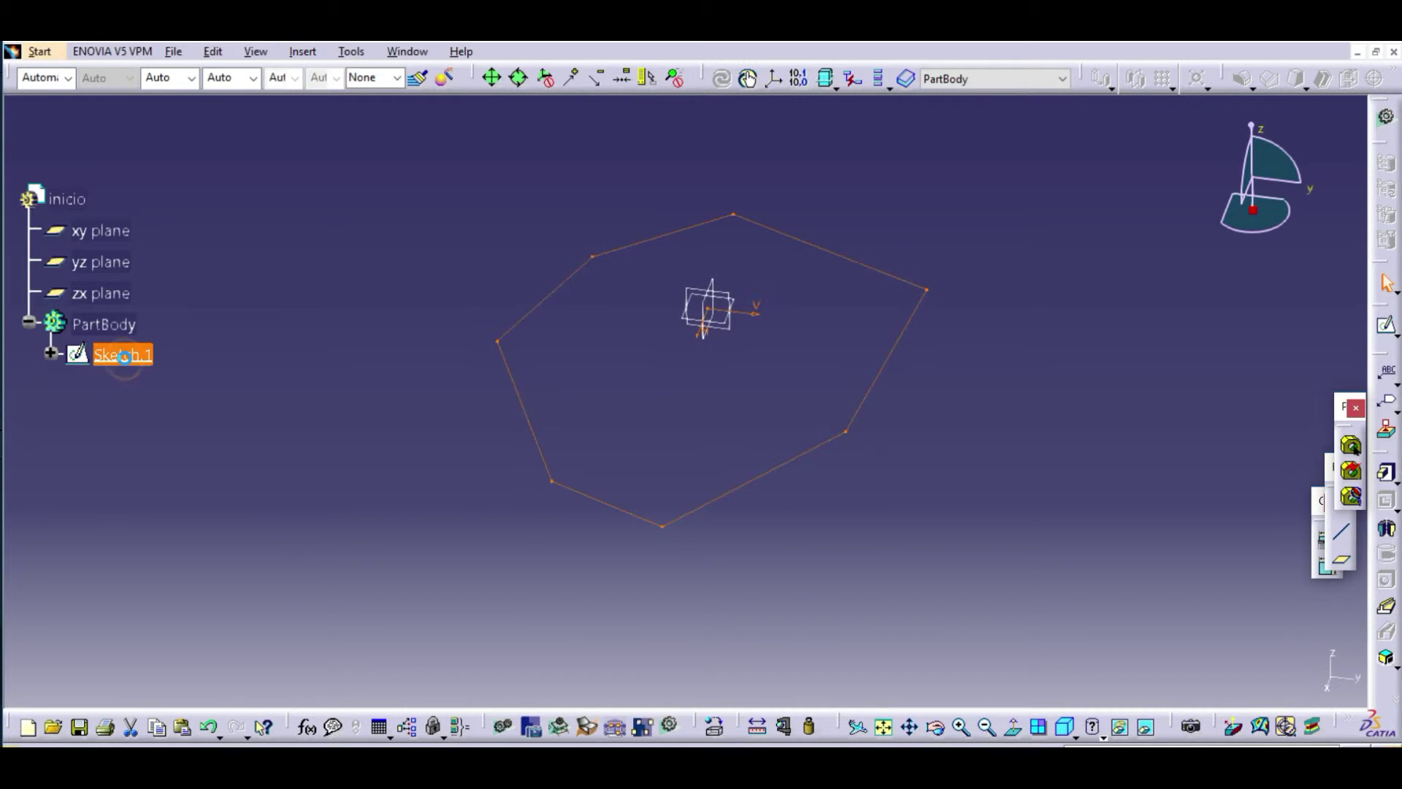
pyautogui.moveTo(640, 359); pyautogui.dragTo(756, 322, button='middle')
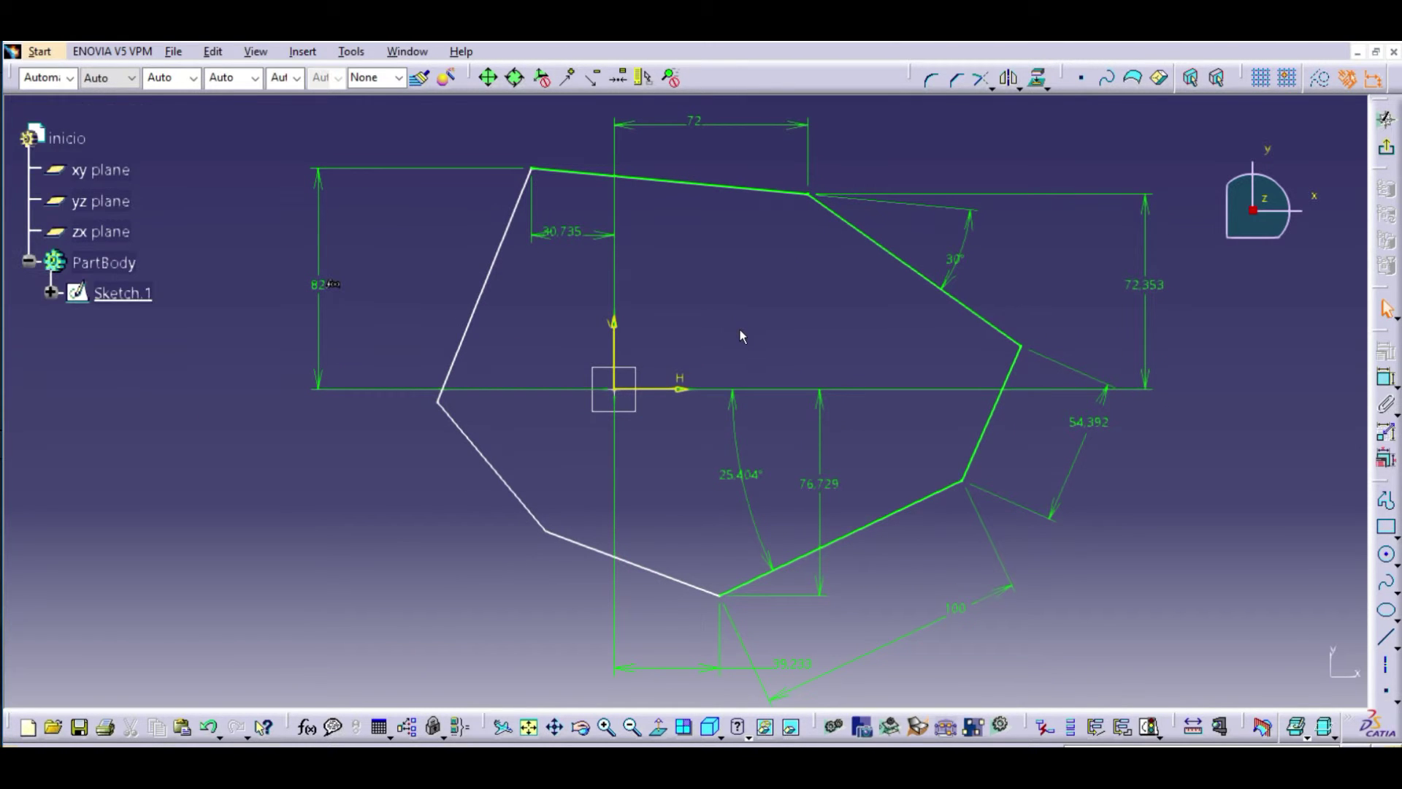
pyautogui.click(491, 244)
pyautogui.click(344, 297)
pyautogui.click(1389, 151)
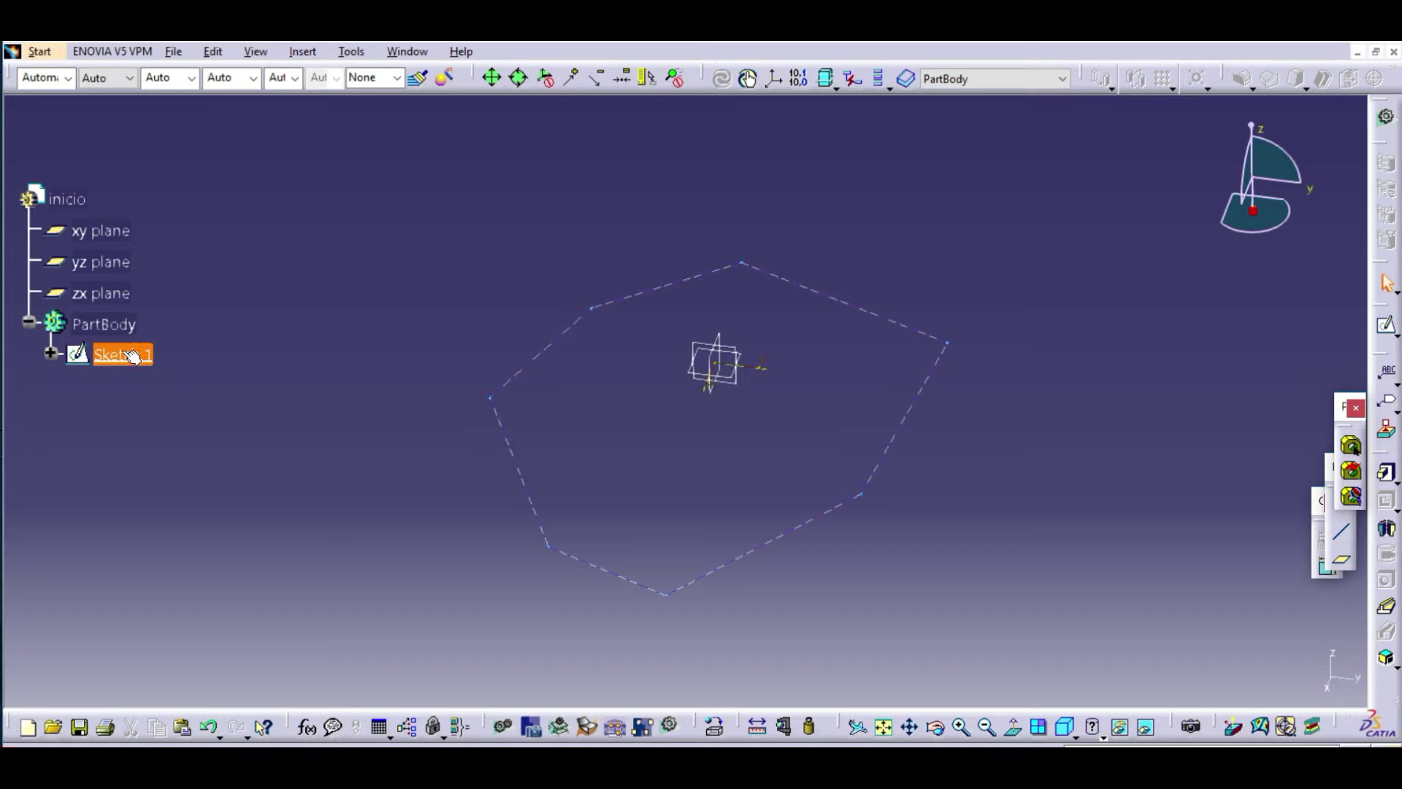
# - Delete Sketch.1 from PartBody
pyautogui.rightClick(130, 353)
pyautogui.click(68, 468)
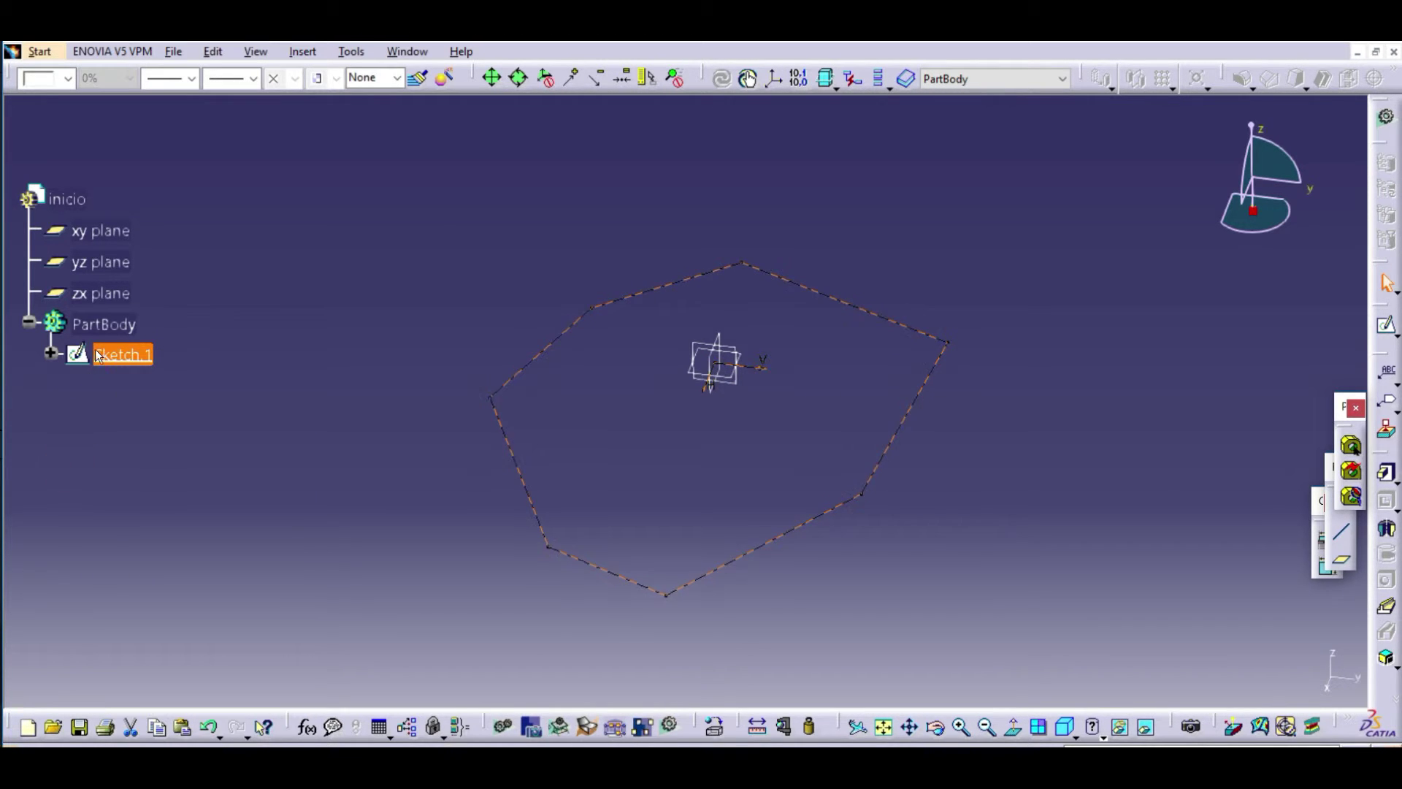
pyautogui.press('Delete')
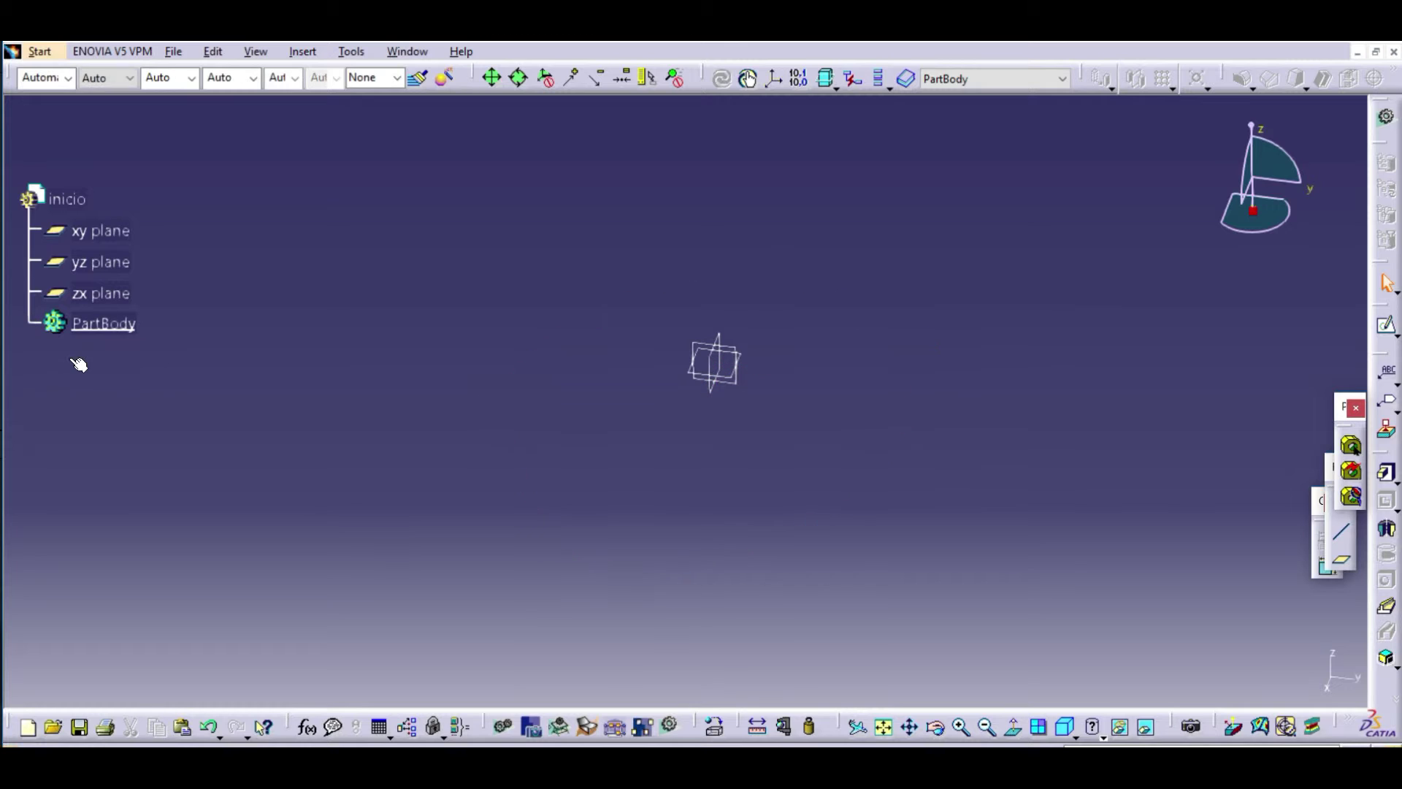
# - Start a new standard sketch on the xy plane
pyautogui.click(1394, 333)
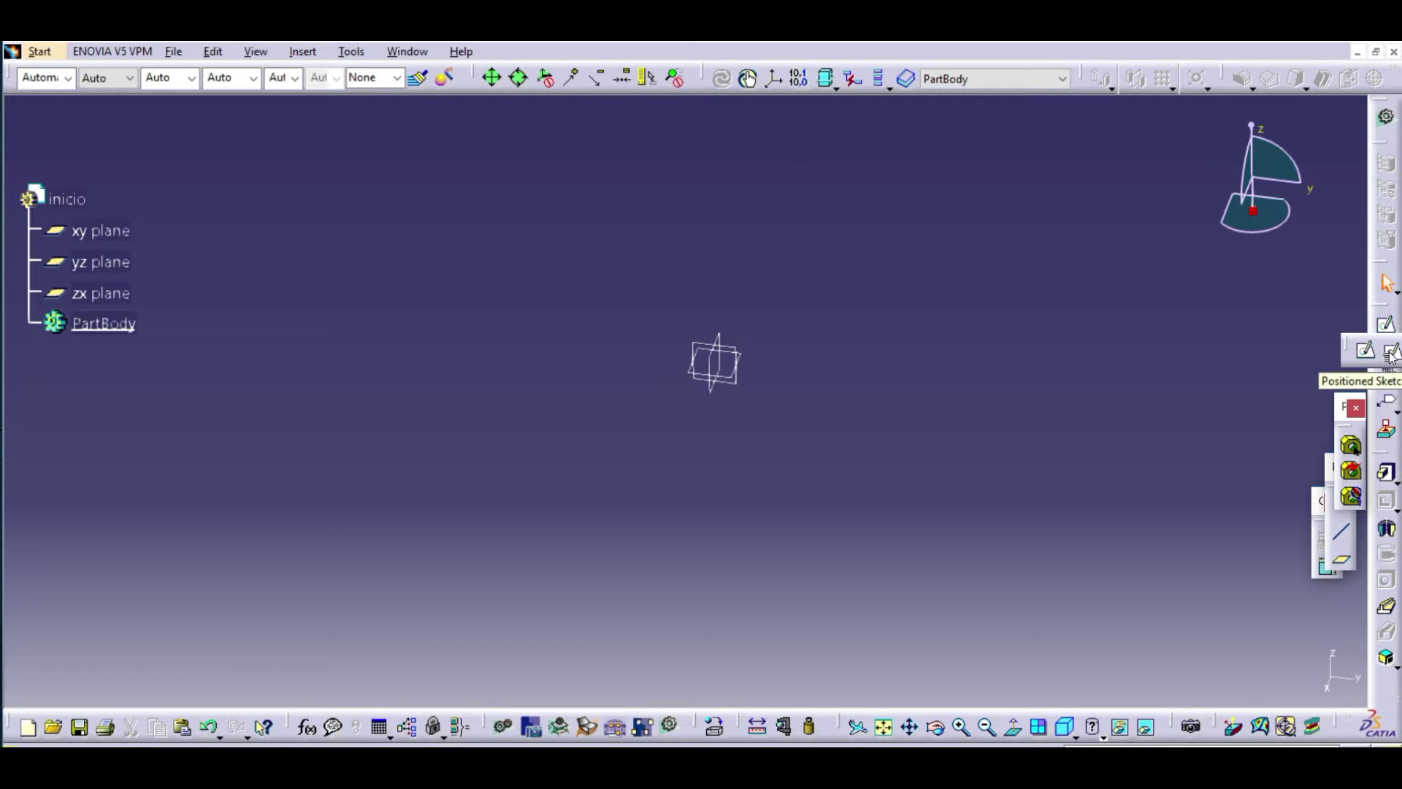
pyautogui.click(1365, 352)
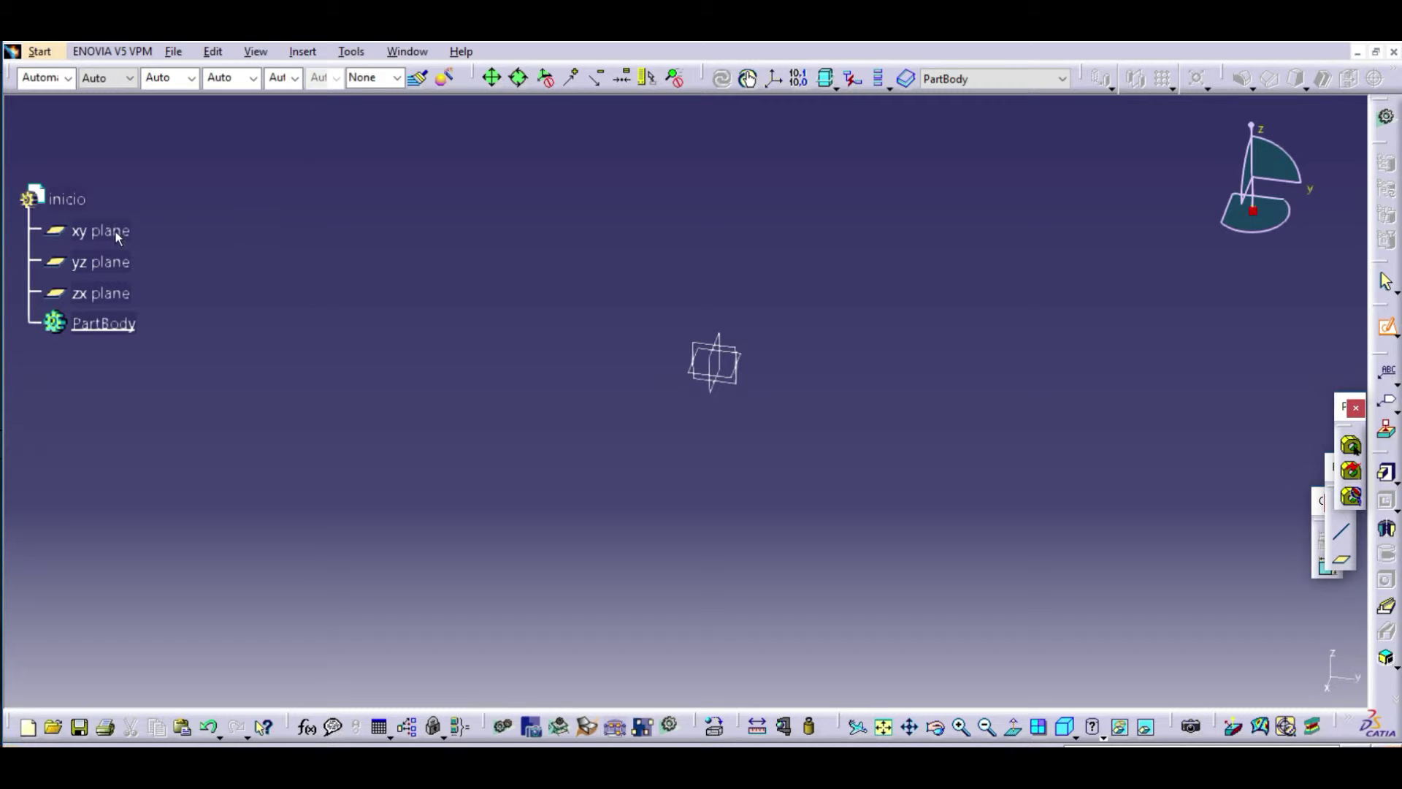
pyautogui.click(88, 232)
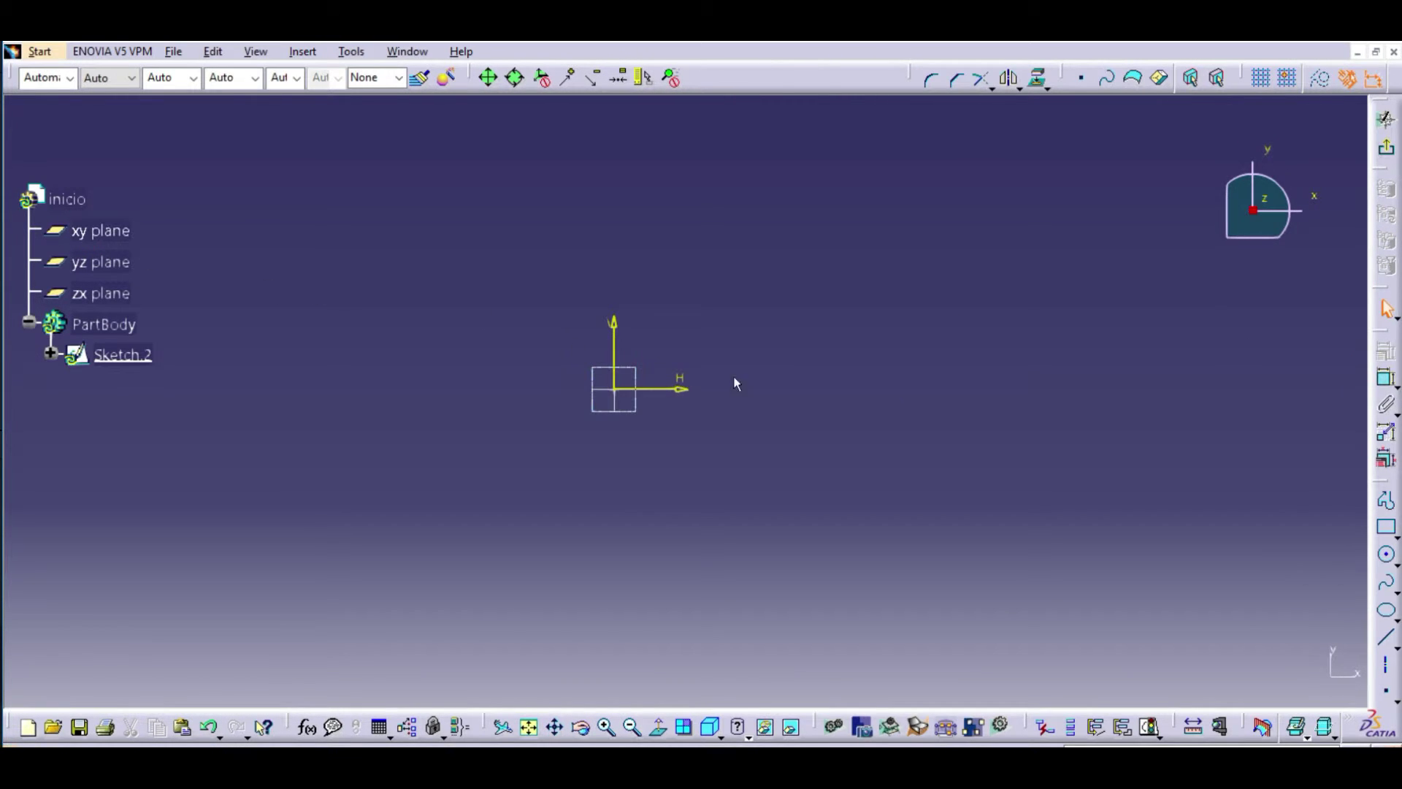
# - Draw a rectangle with its lower-left corner at the sketch origin
pyautogui.click(1397, 532)
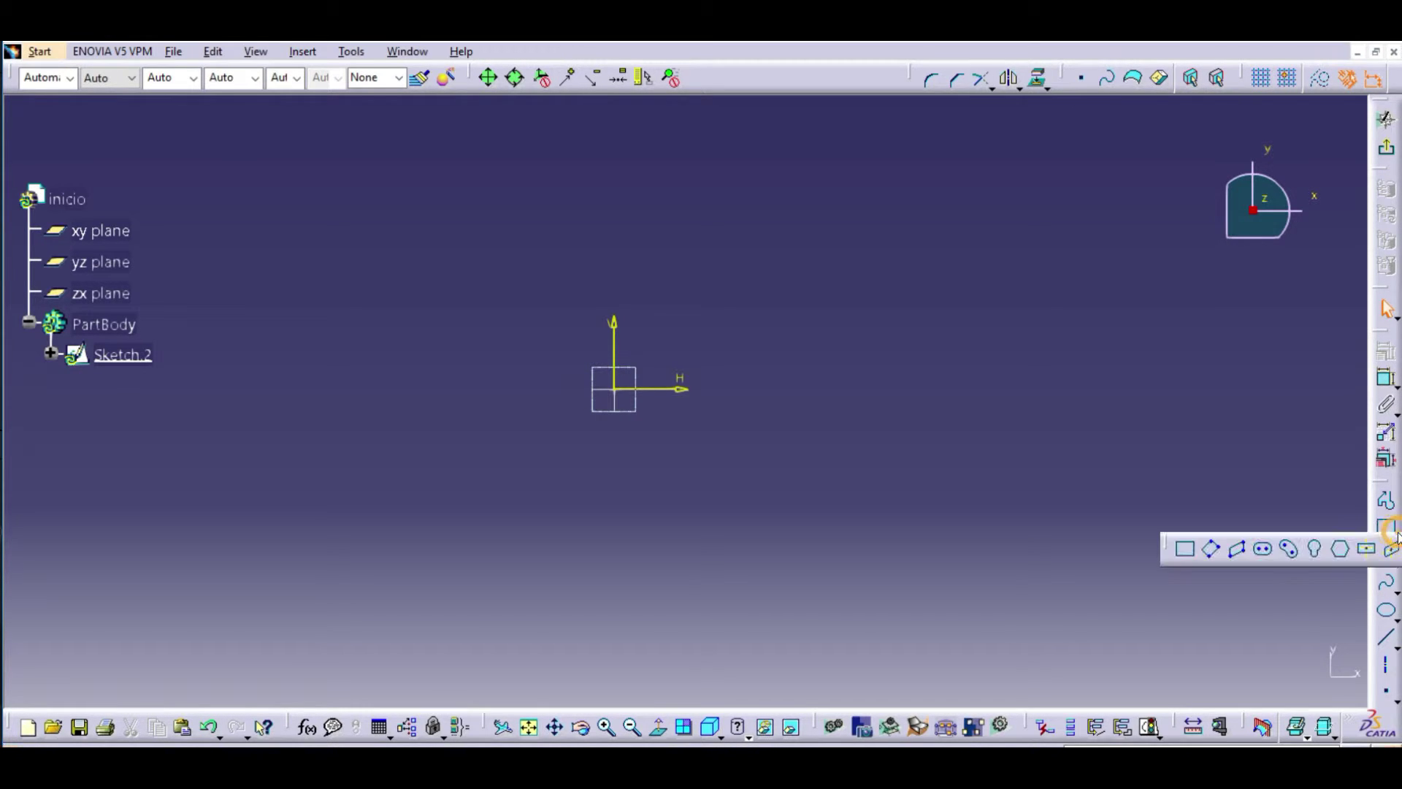
pyautogui.click(1183, 548)
pyautogui.click(615, 389)
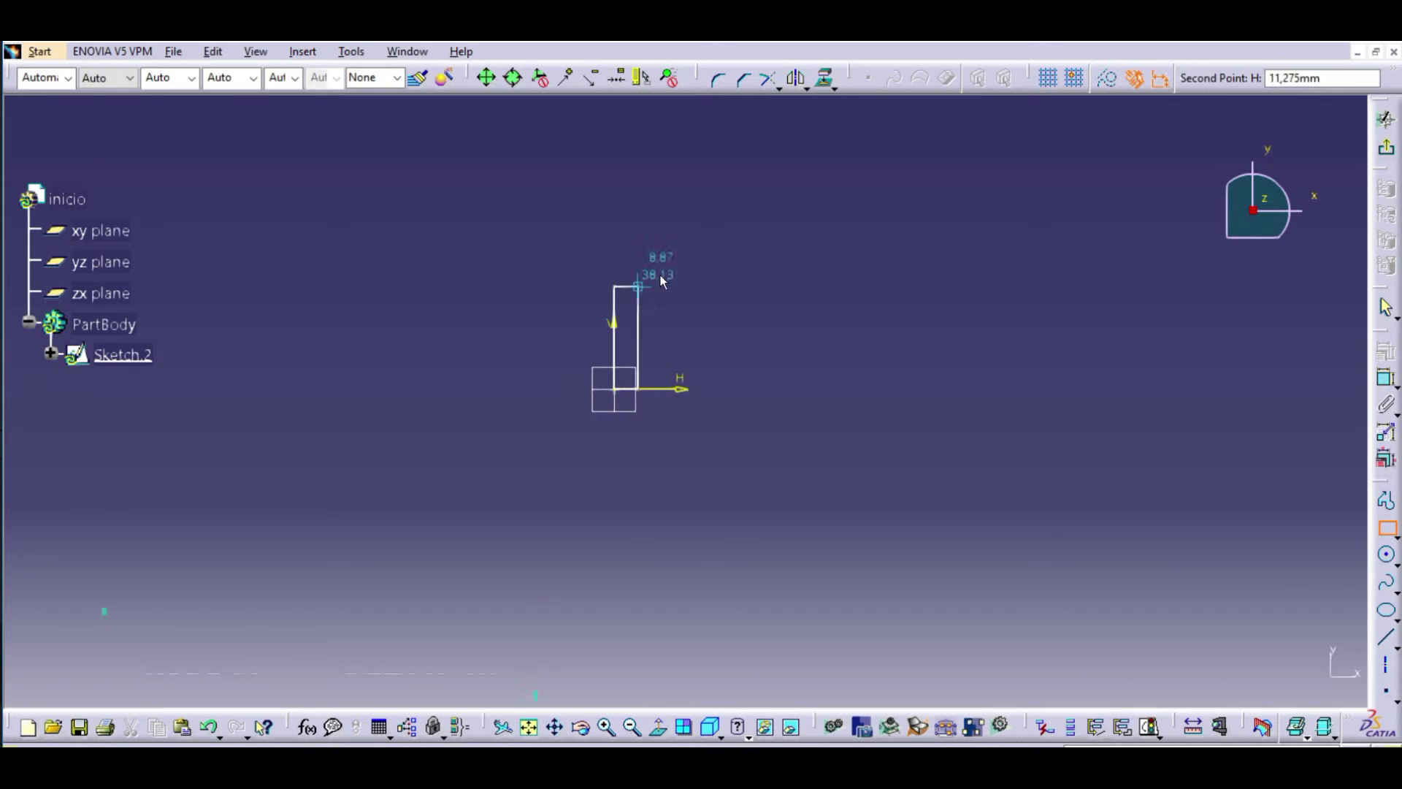
pyautogui.click(940, 189)
pyautogui.click(925, 490)
pyautogui.moveTo(815, 426); pyautogui.dragTo(807, 493, button='middle')
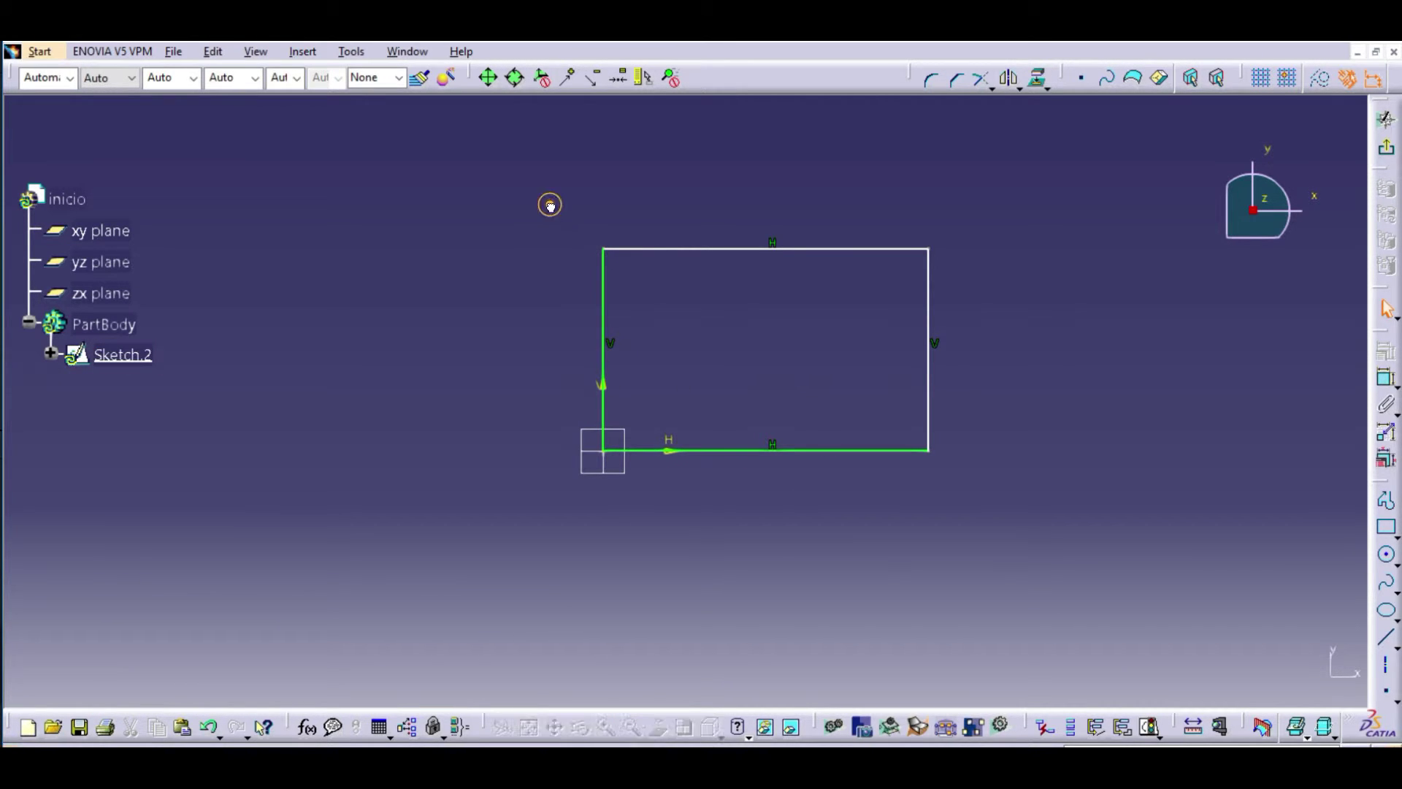
# - Delete all four sides of the rectangle one by one to empty the sketch
pyautogui.moveTo(572, 190)
pyautogui.mouseDown()
pyautogui.moveTo(939, 470)
pyautogui.moveTo(953, 434)
pyautogui.mouseUp()
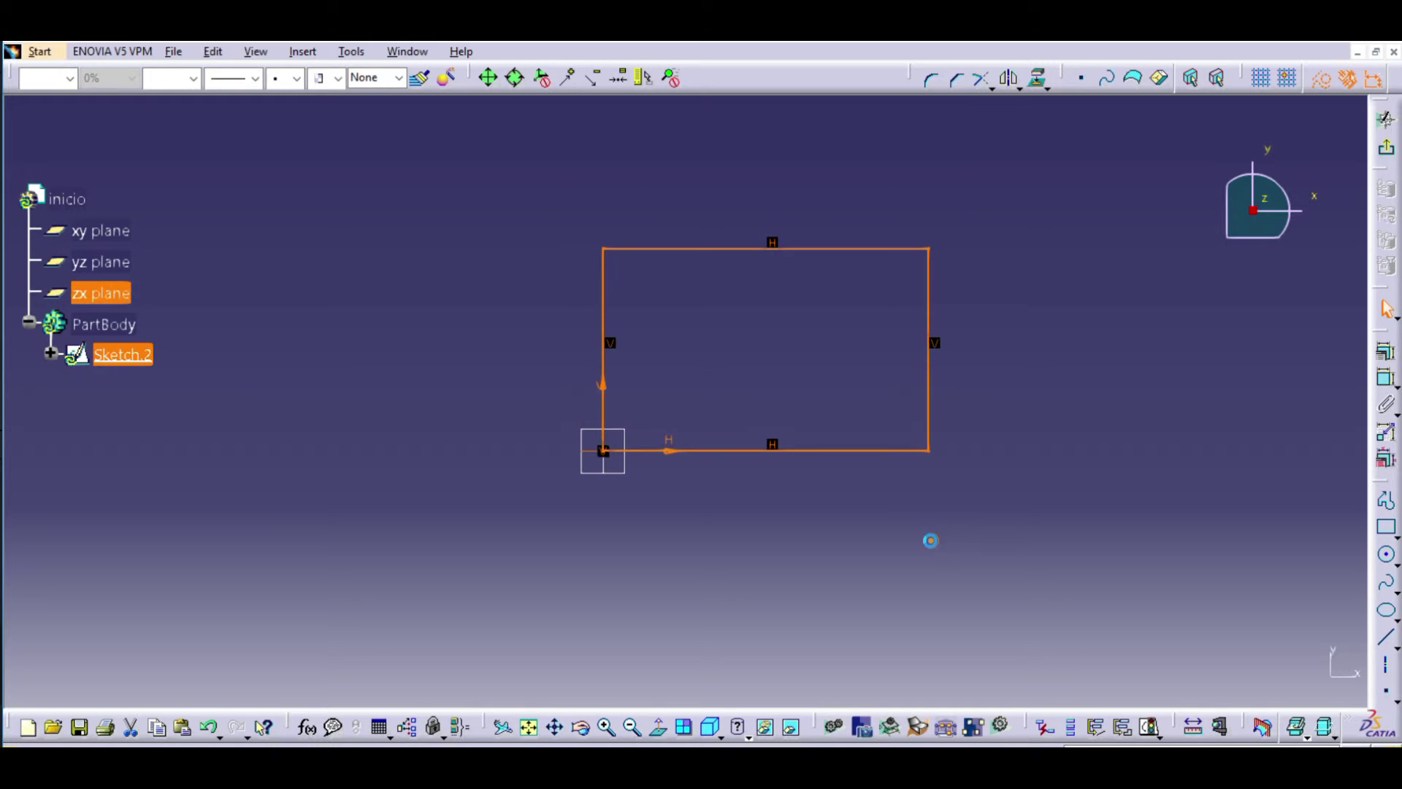
pyautogui.click(929, 538)
pyautogui.press('Delete')
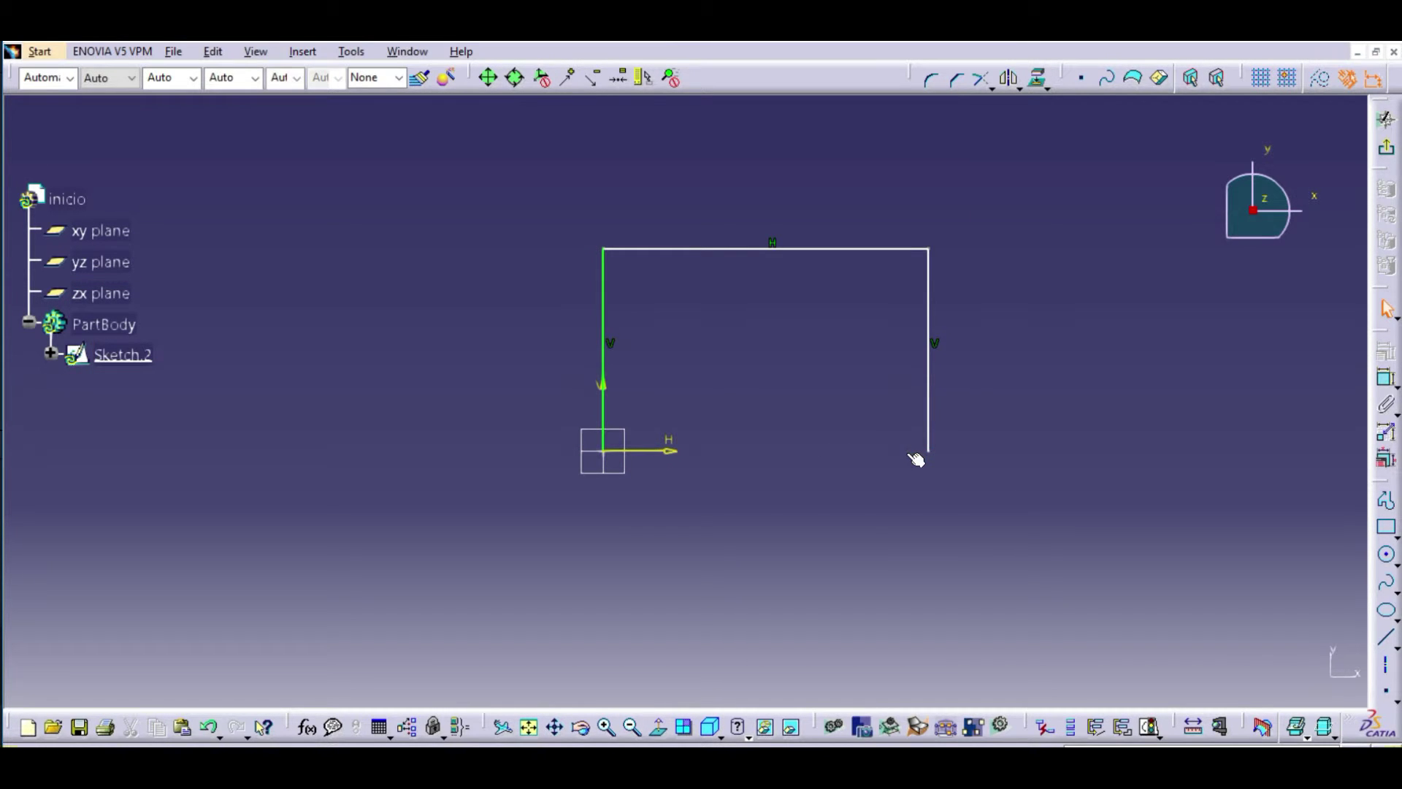
pyautogui.click(605, 303)
pyautogui.press('Delete')
pyautogui.click(713, 249)
pyautogui.press('Delete')
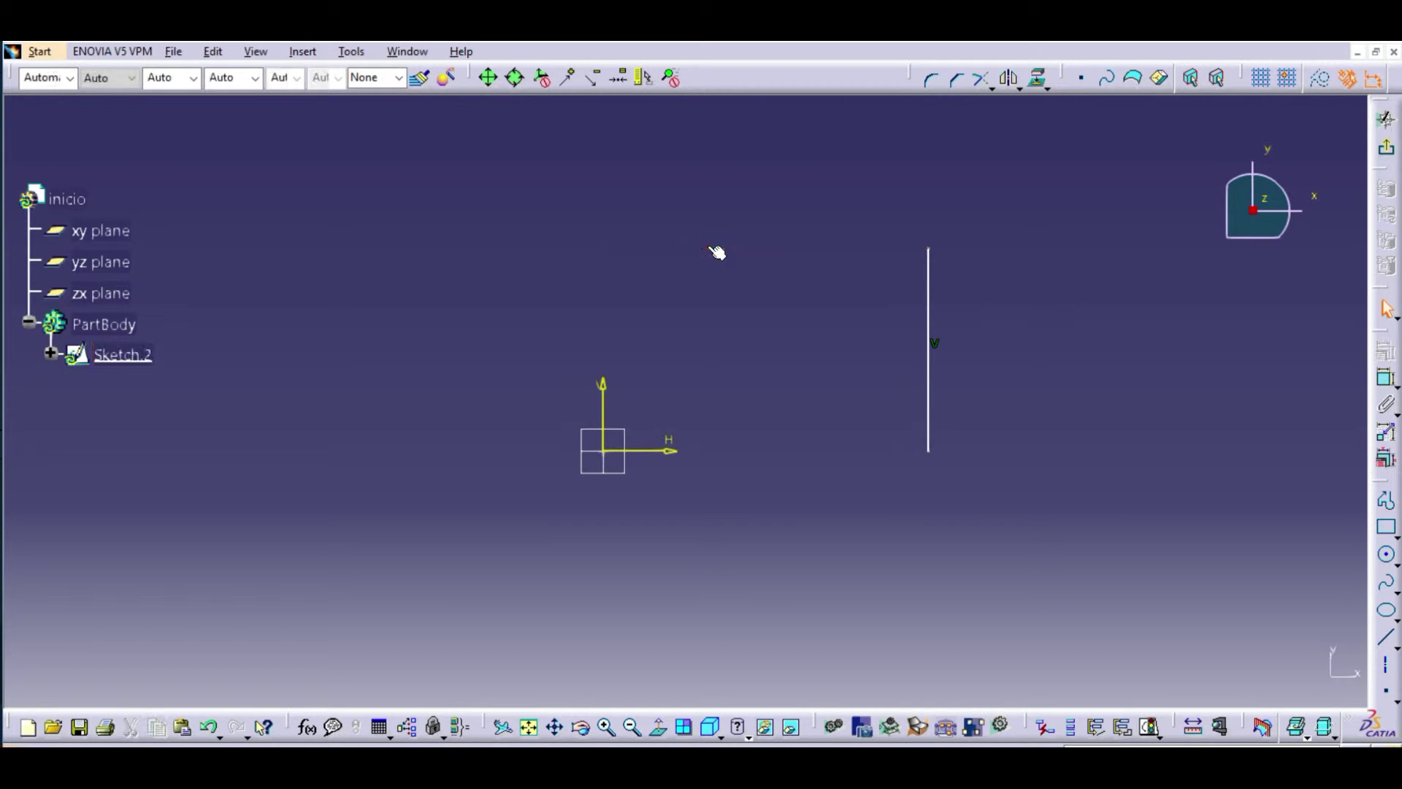
pyautogui.click(926, 310)
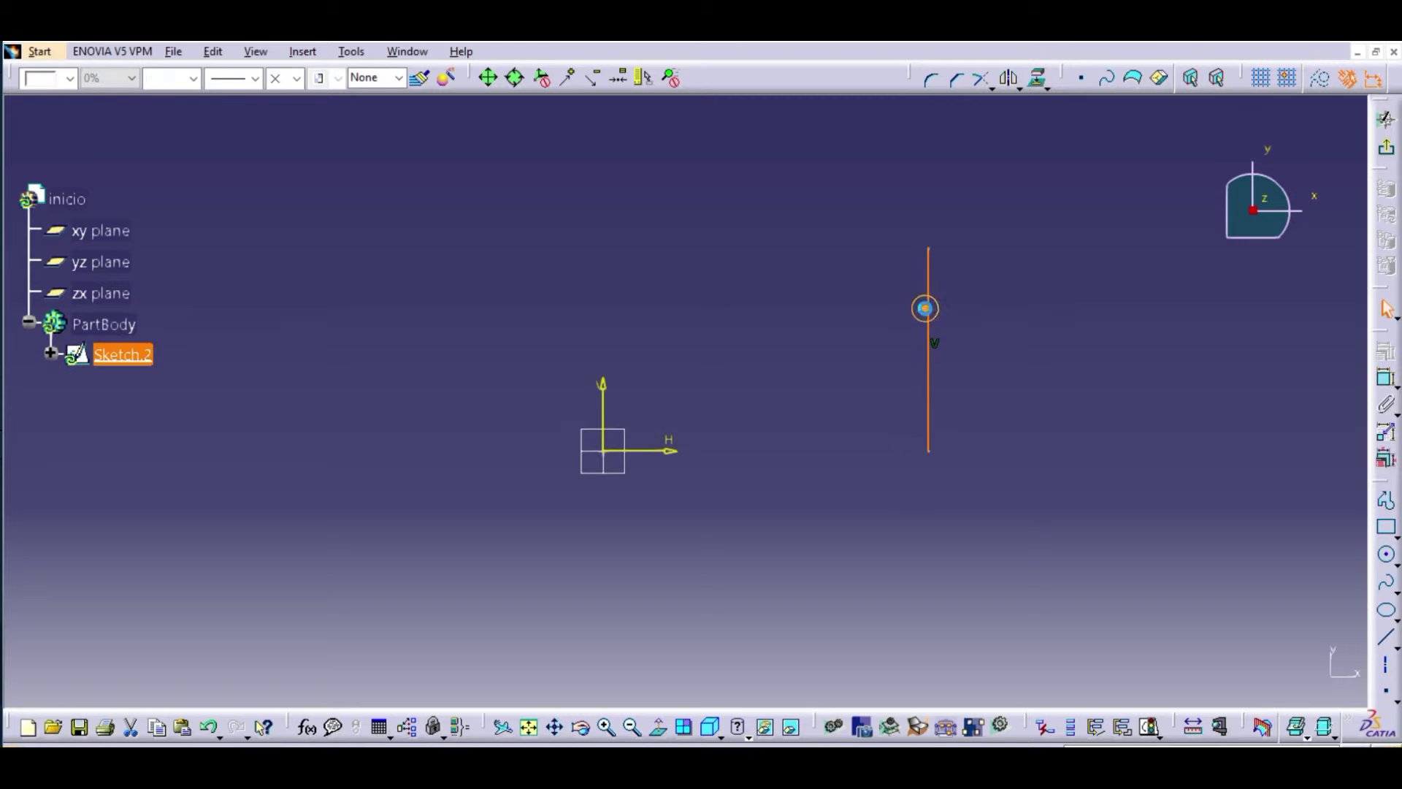
pyautogui.press('Delete')
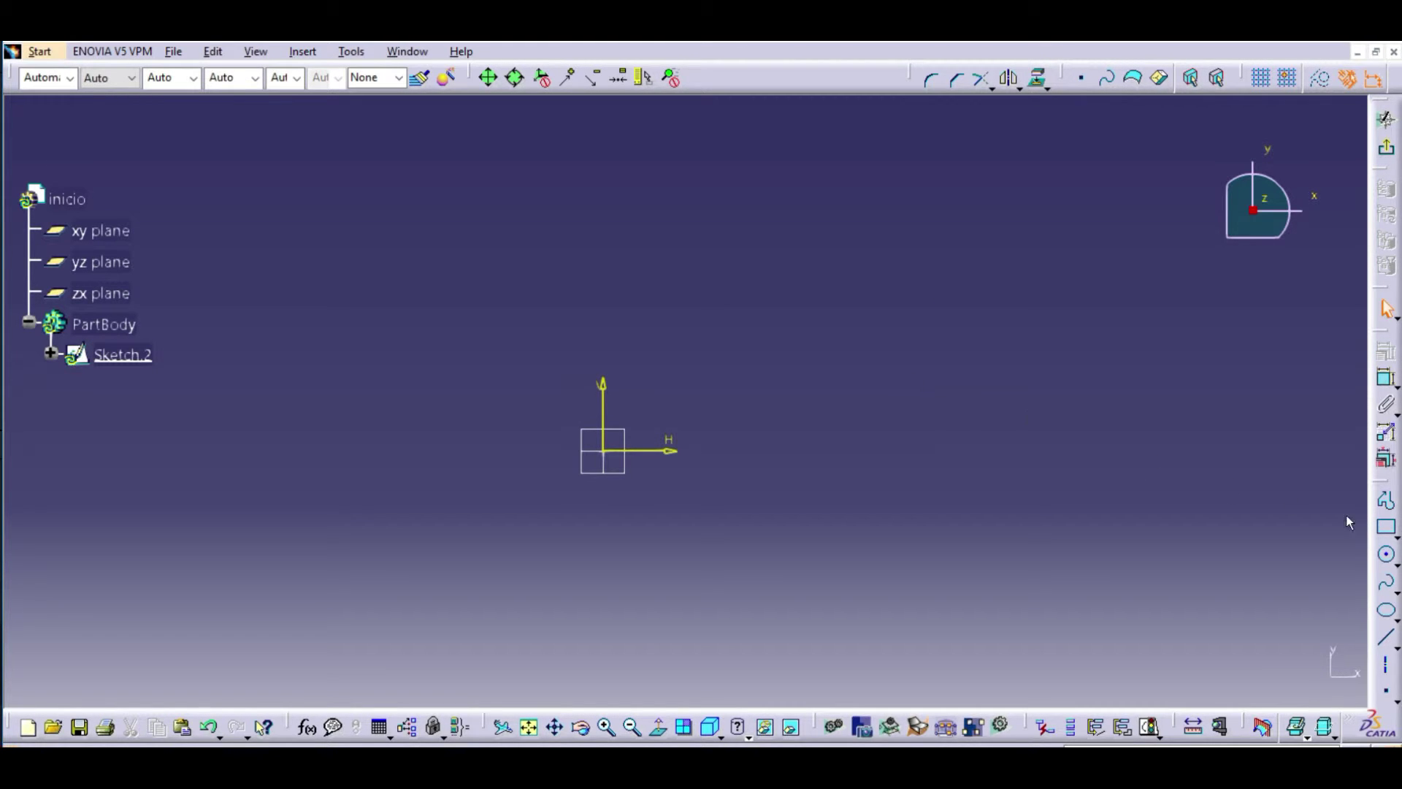
# - Draw a new rectangle about 132 by 84 mm, starting from the sketch origin
pyautogui.click(1394, 532)
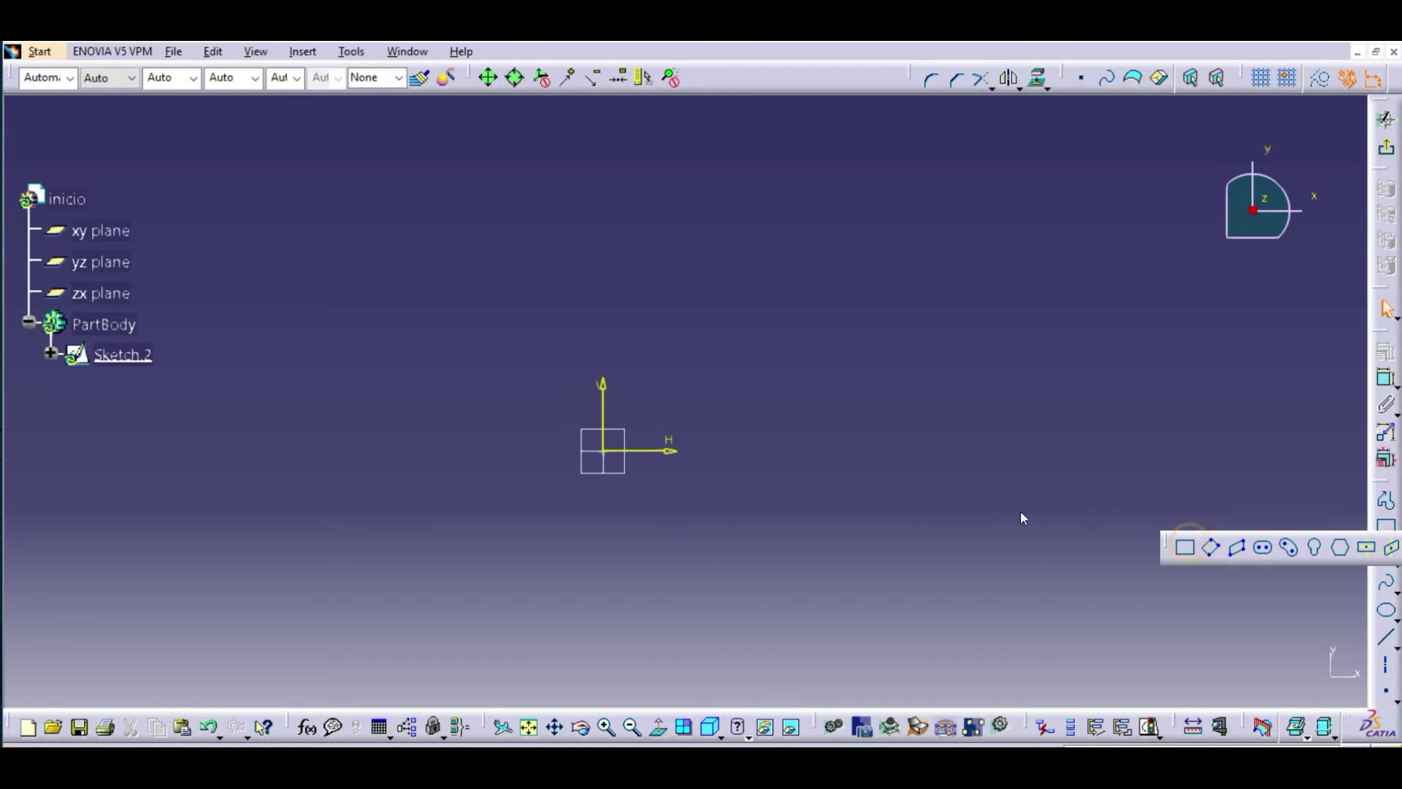
pyautogui.click(606, 451)
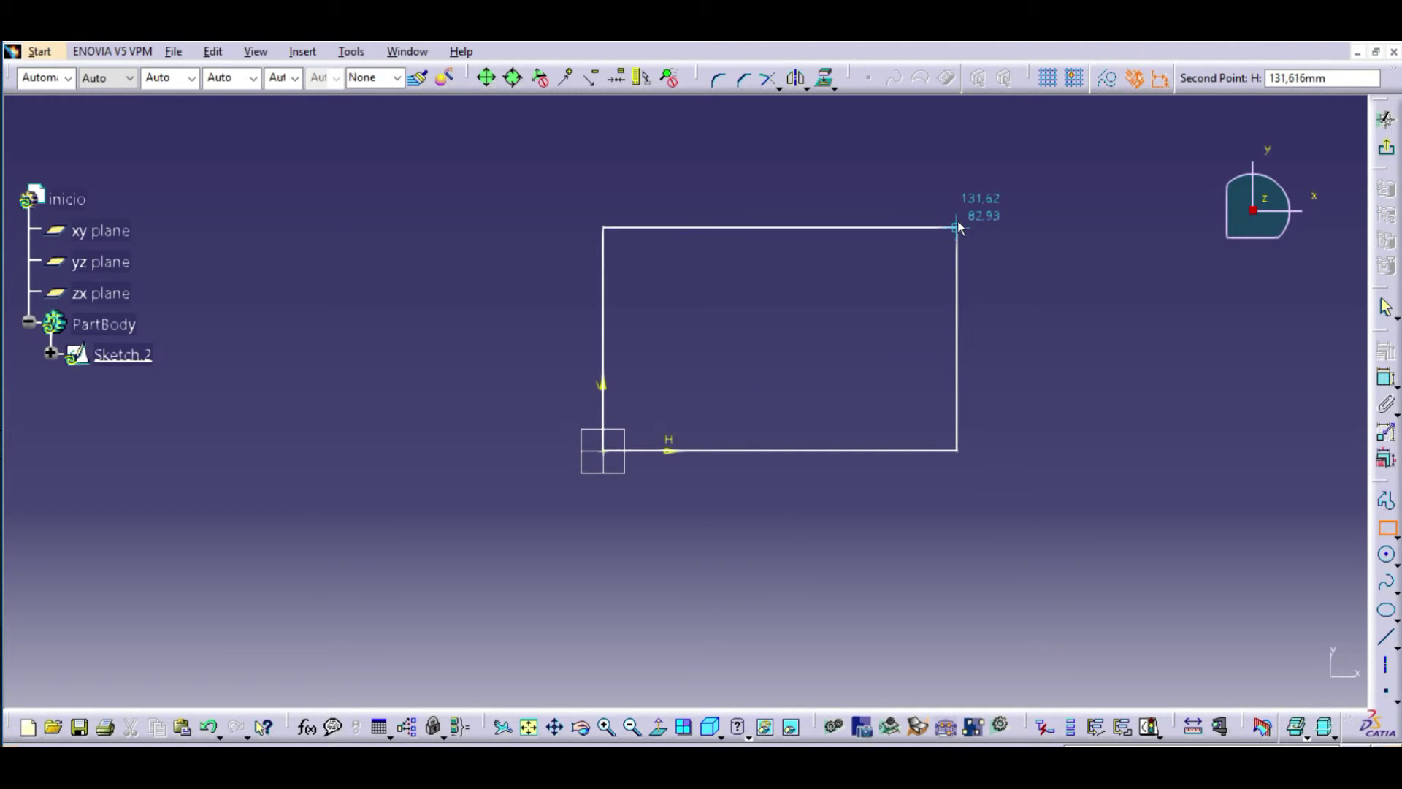
pyautogui.click(957, 220)
pyautogui.click(948, 515)
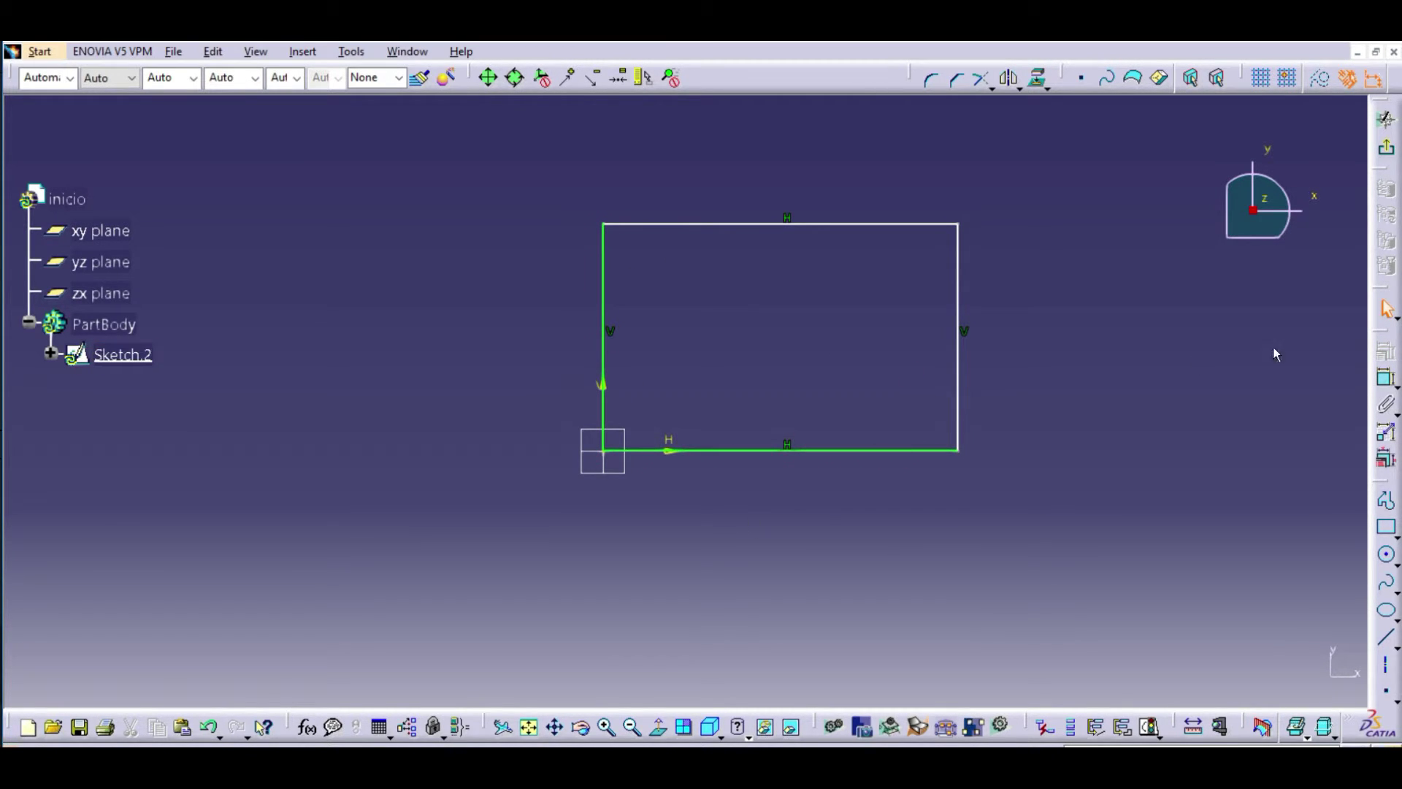
# - Add a length dimension below the rectangle and a height dimension beside its right edge
pyautogui.click(1385, 378)
pyautogui.click(864, 450)
pyautogui.click(855, 539)
pyautogui.click(605, 298)
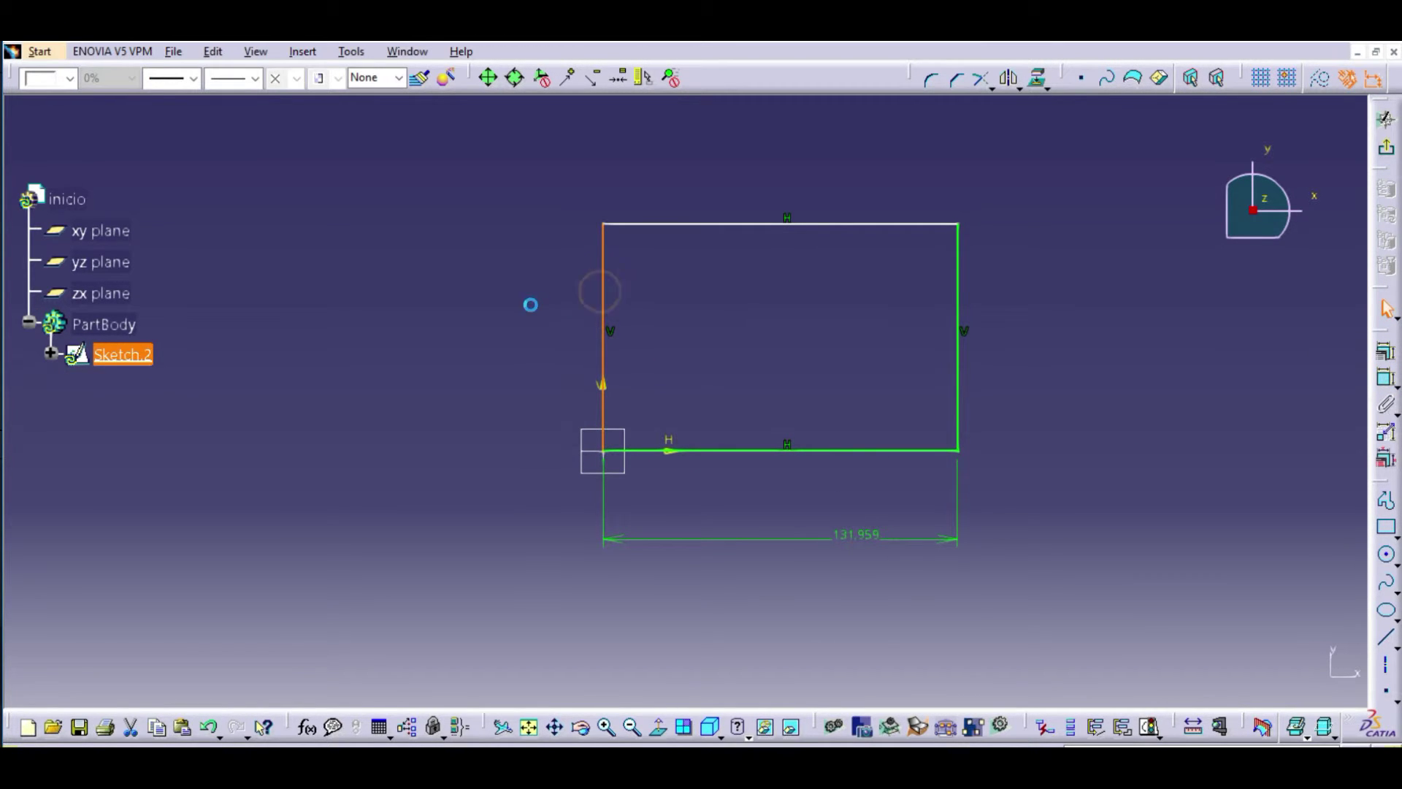
pyautogui.click(1386, 377)
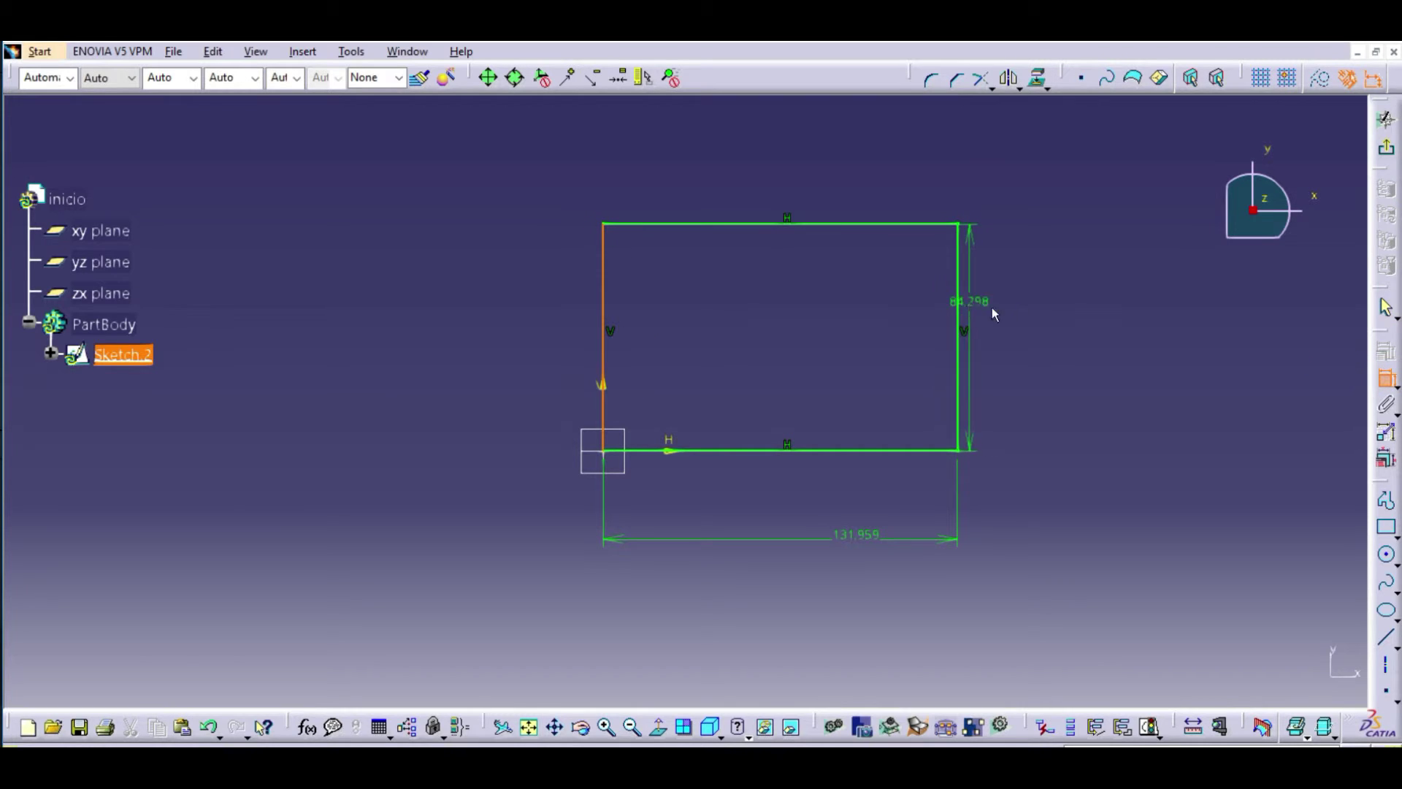
pyautogui.click(1020, 309)
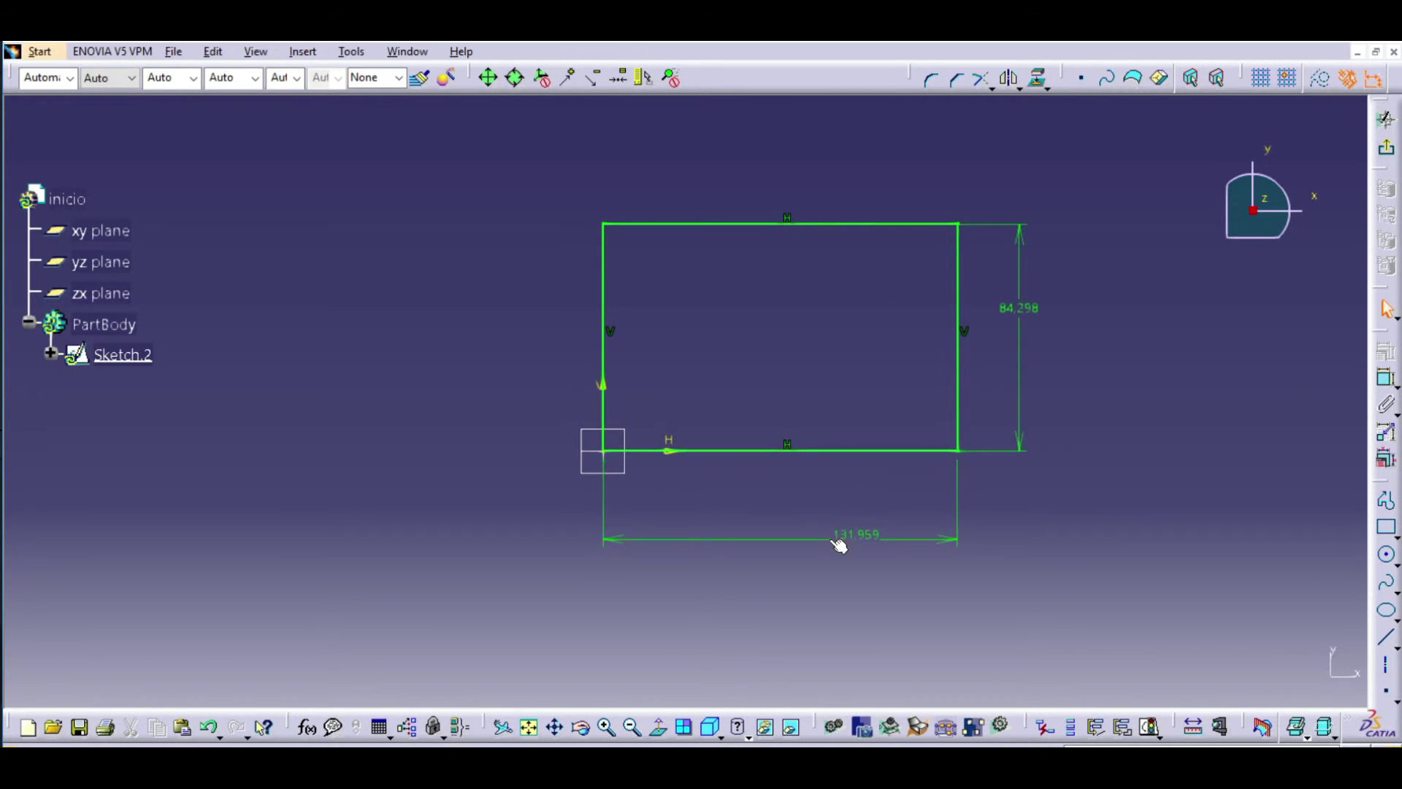
# - Set the rectangle's length dimension to 110 mm
pyautogui.doubleClick(856, 544)
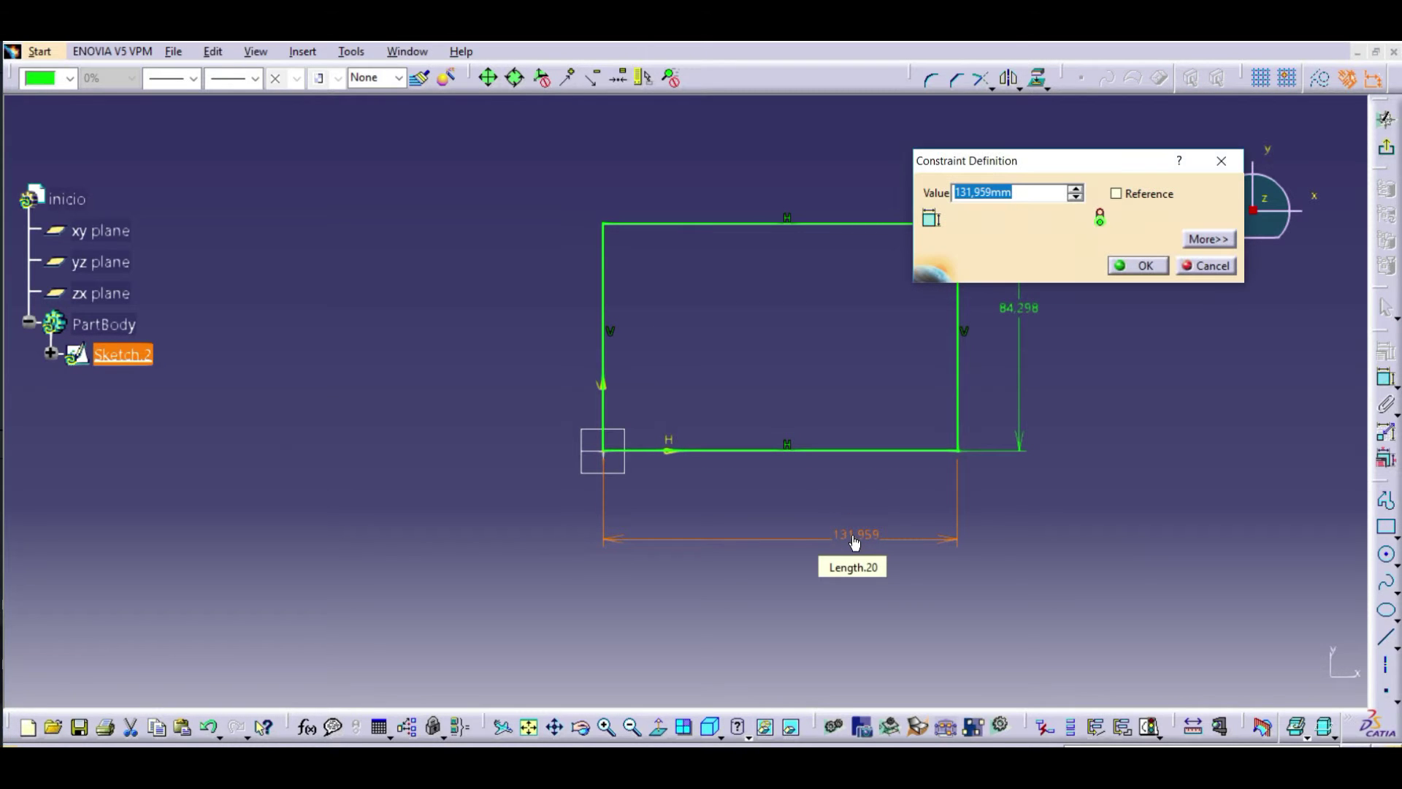
pyautogui.write('110')
pyautogui.press('Return')
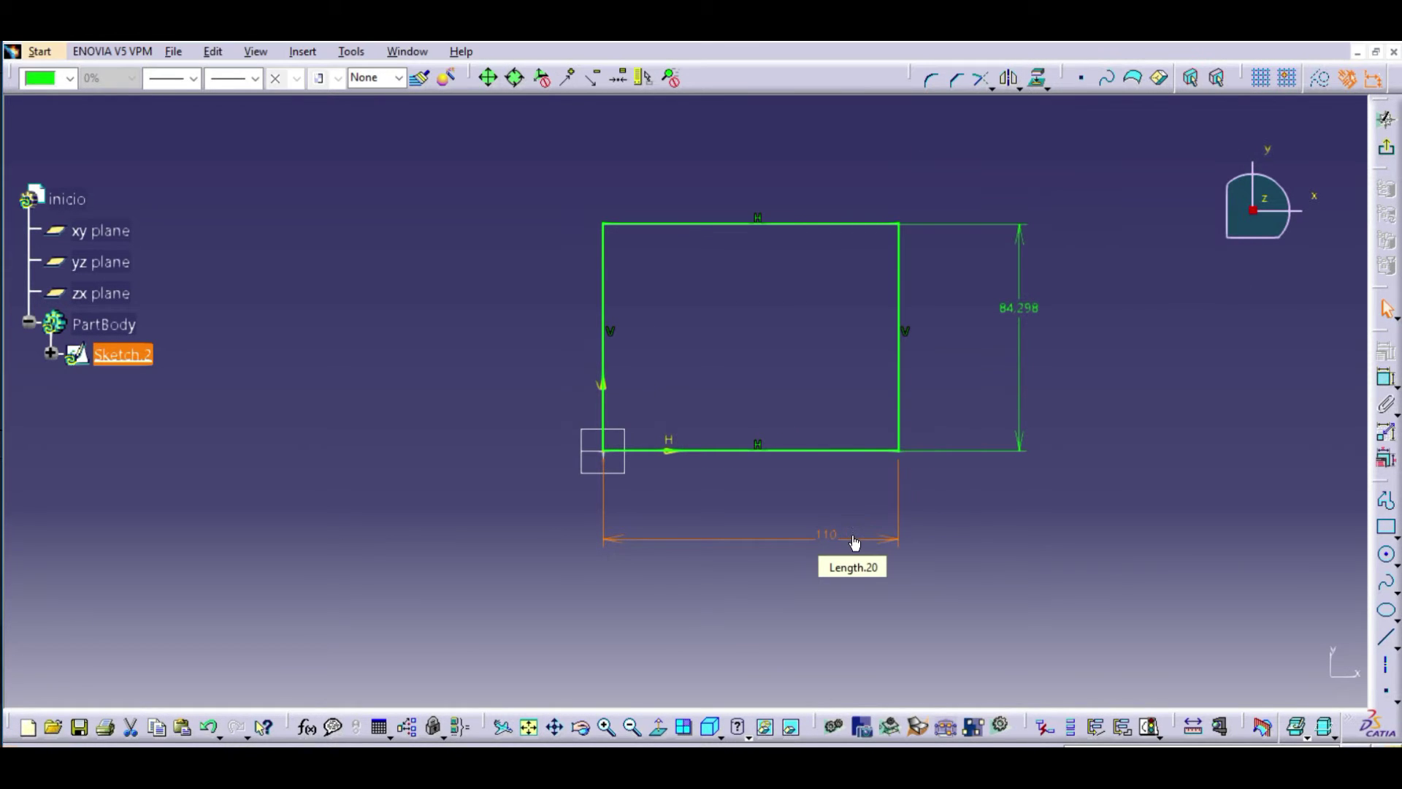
# - Drive the rectangle's height with a formula equal to its length dimension divided by 2
pyautogui.doubleClick(1041, 313)
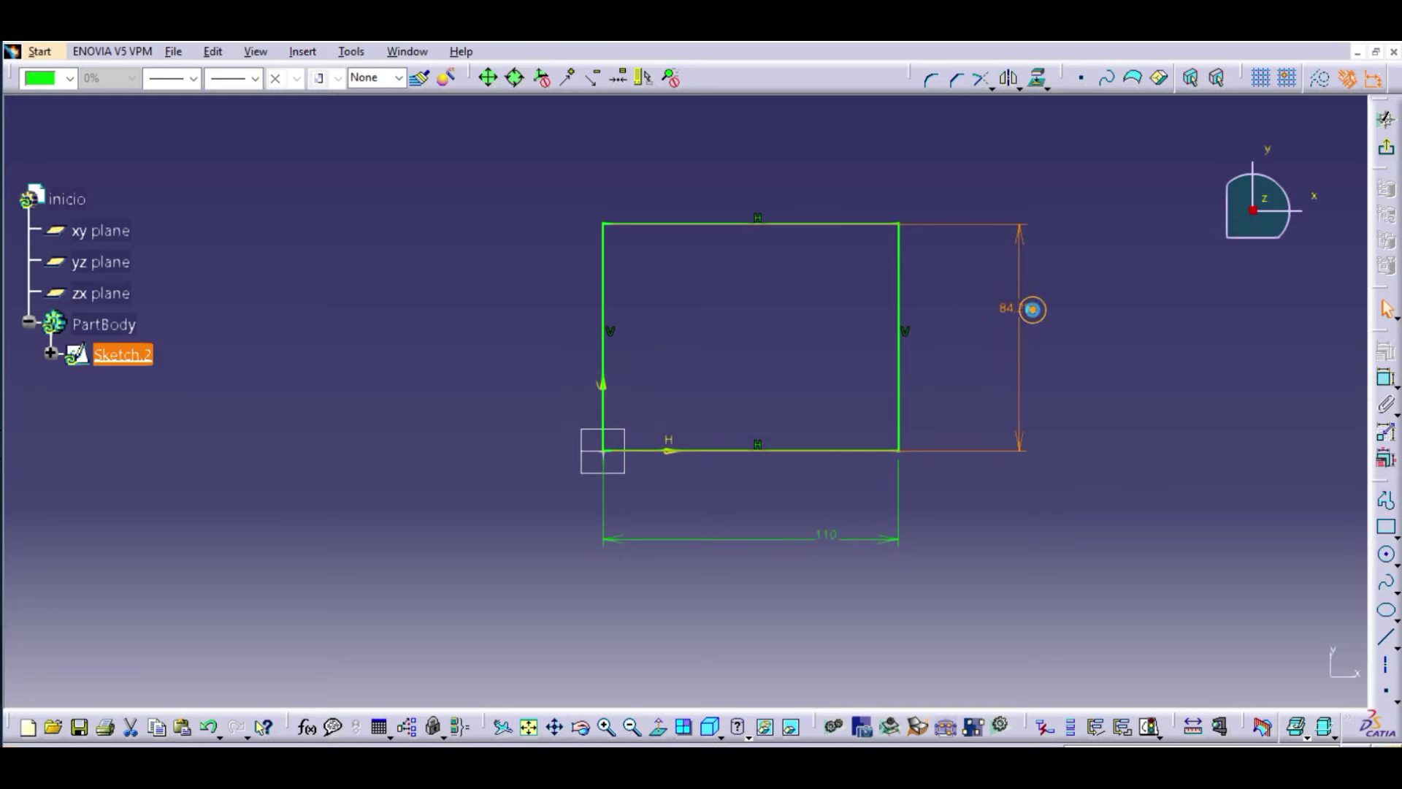
pyautogui.rightClick(1043, 192)
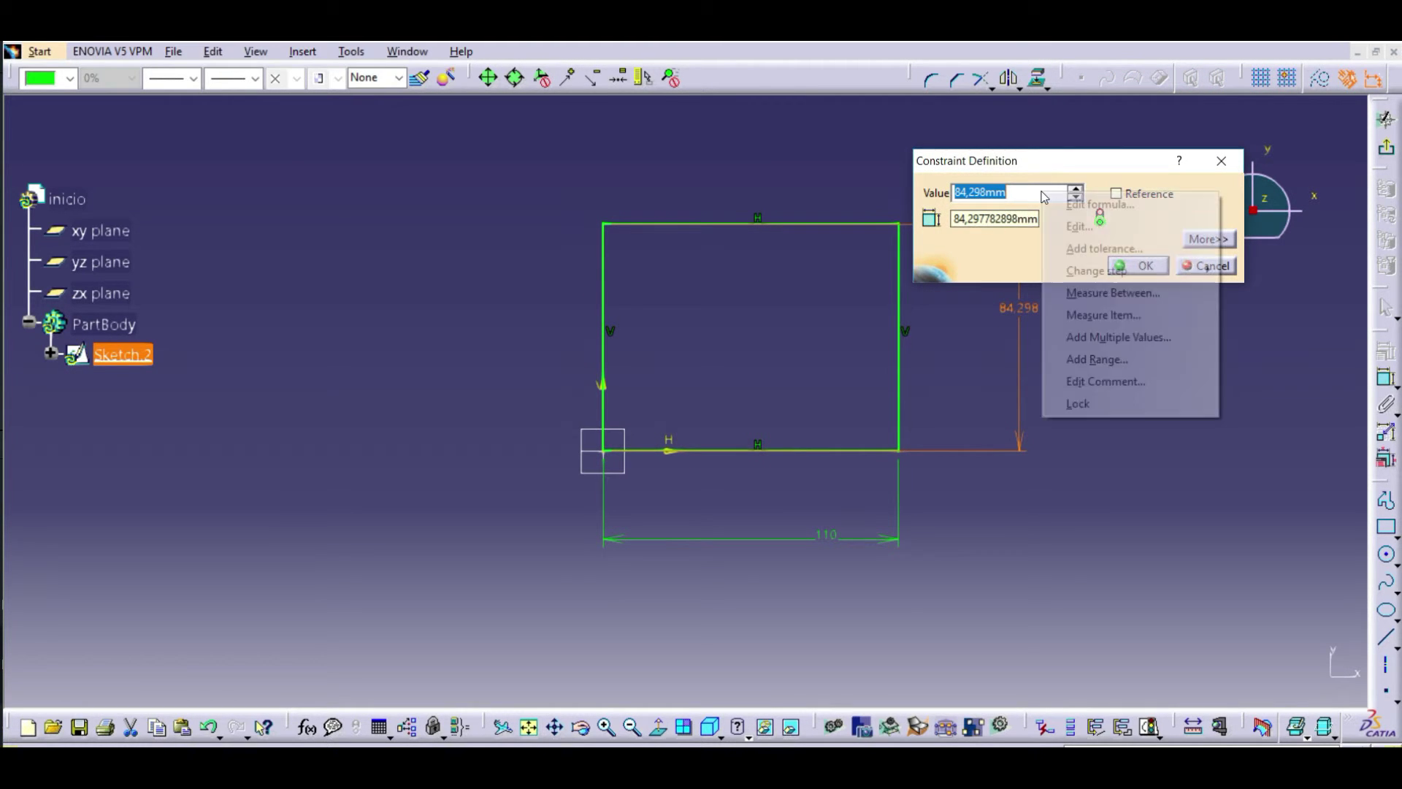
pyautogui.click(1055, 204)
pyautogui.moveTo(1069, 221); pyautogui.dragTo(1160, 146)
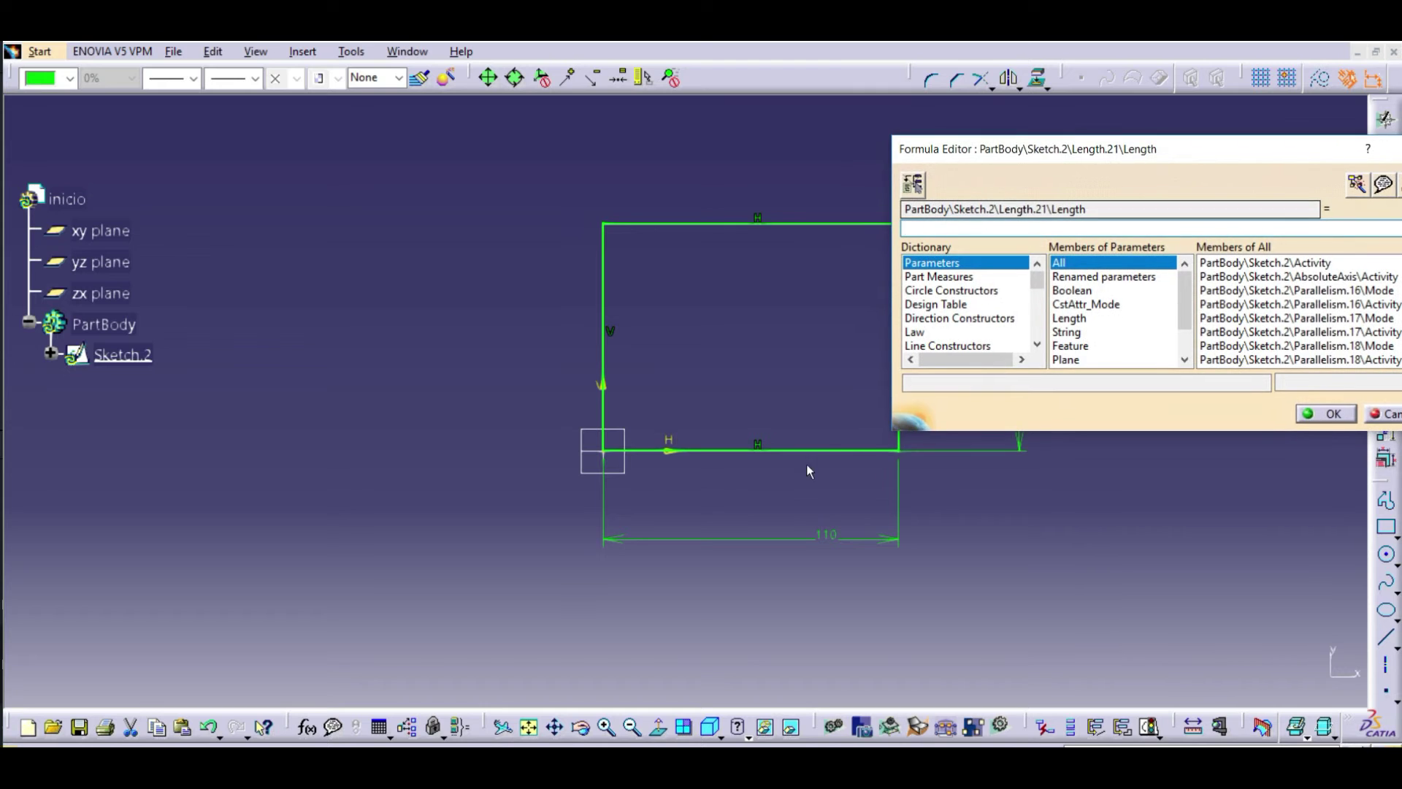
pyautogui.click(835, 538)
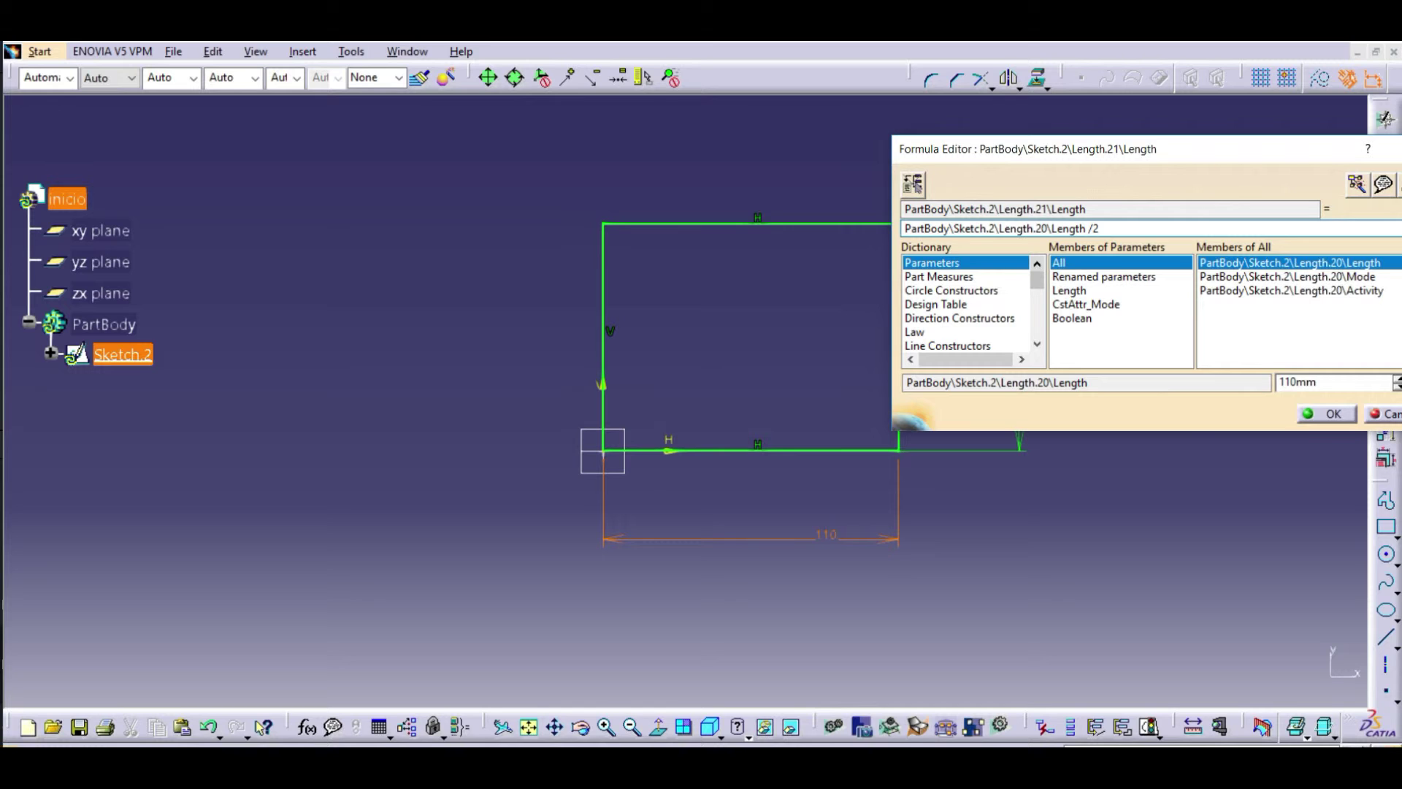
pyautogui.click(1333, 415)
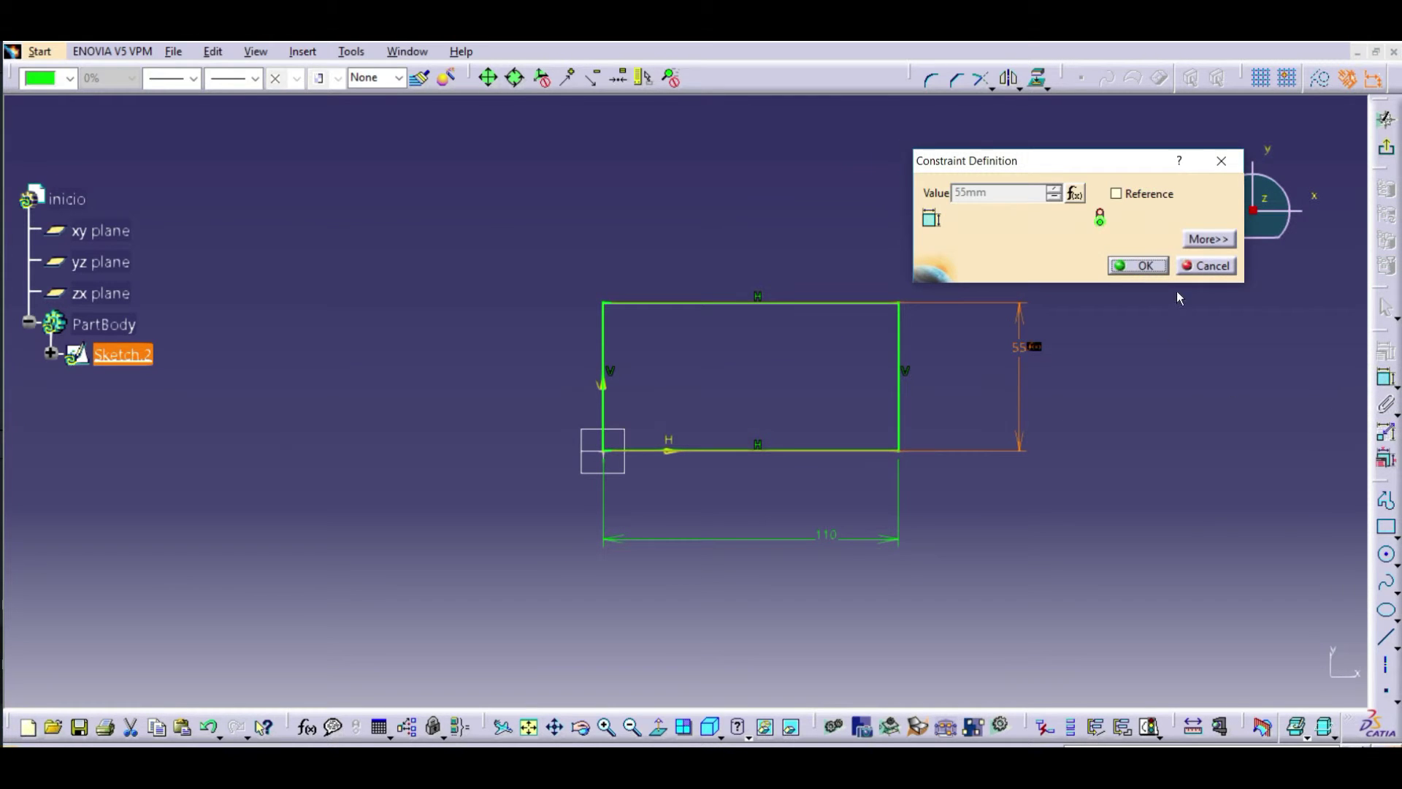
pyautogui.click(1145, 264)
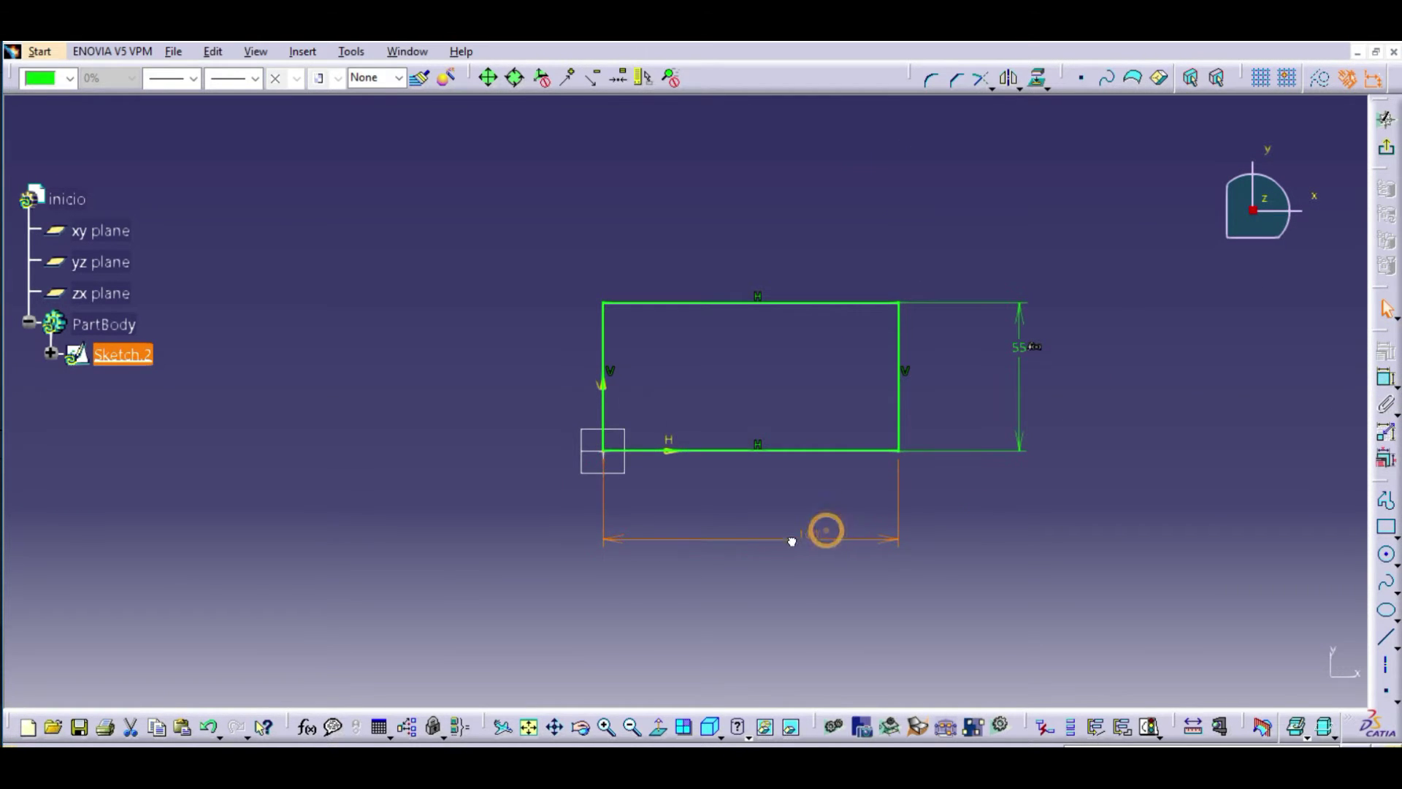
# - Change the rectangle's length to 120 mm to test the height formula
pyautogui.doubleClick(757, 540)
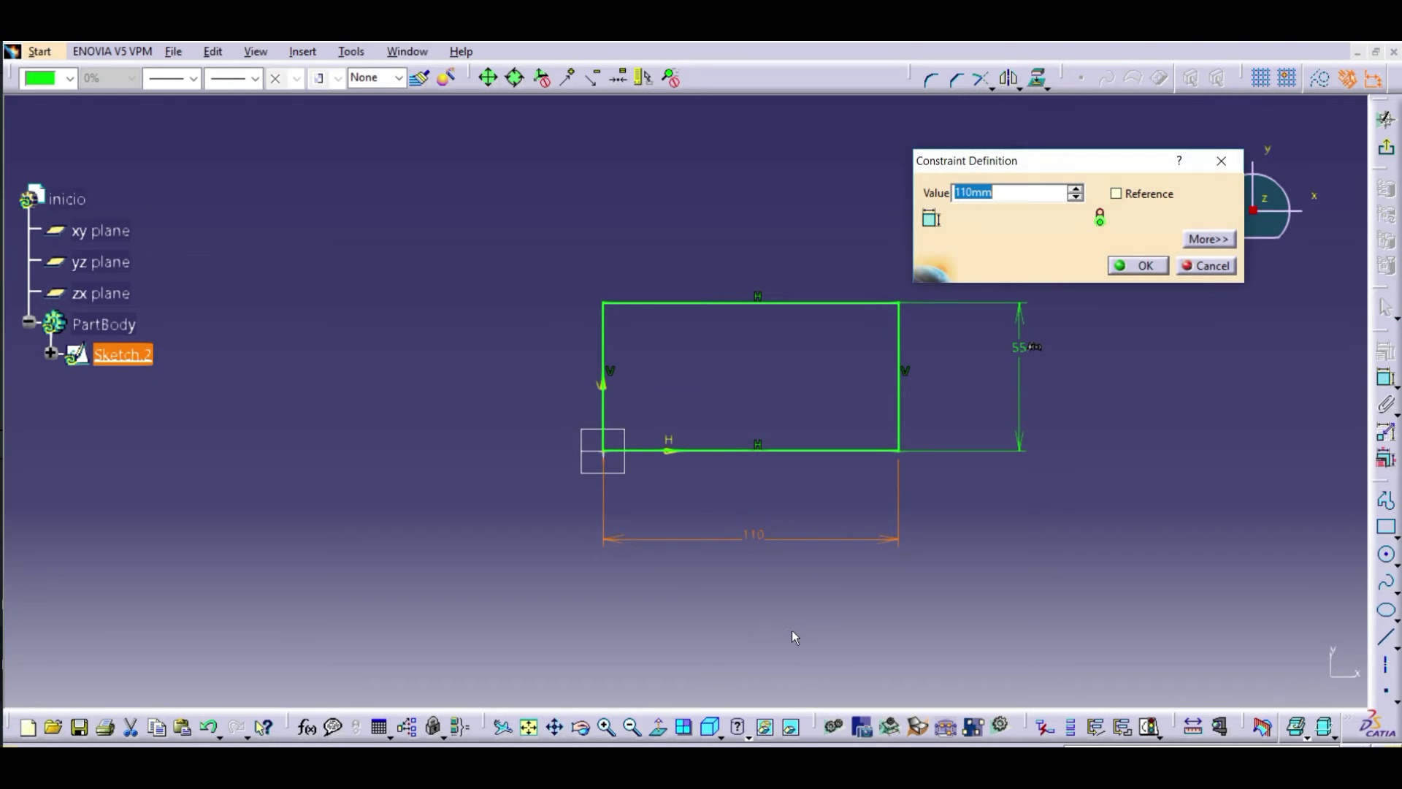
pyautogui.write('120')
pyautogui.press('Return')
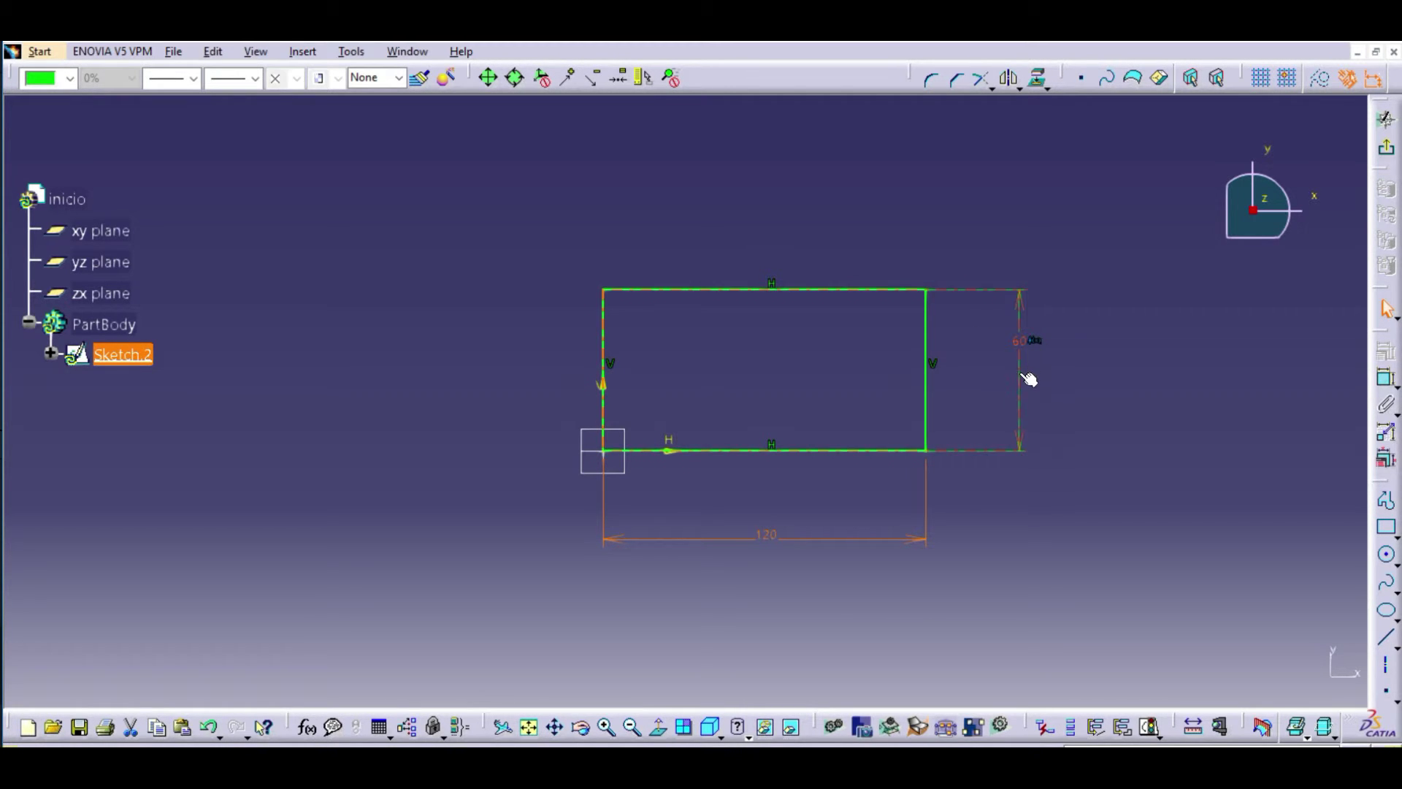
# - Sketch a hexagon in the empty area to the left of the rectangle and stretch it larger
pyautogui.click(1395, 540)
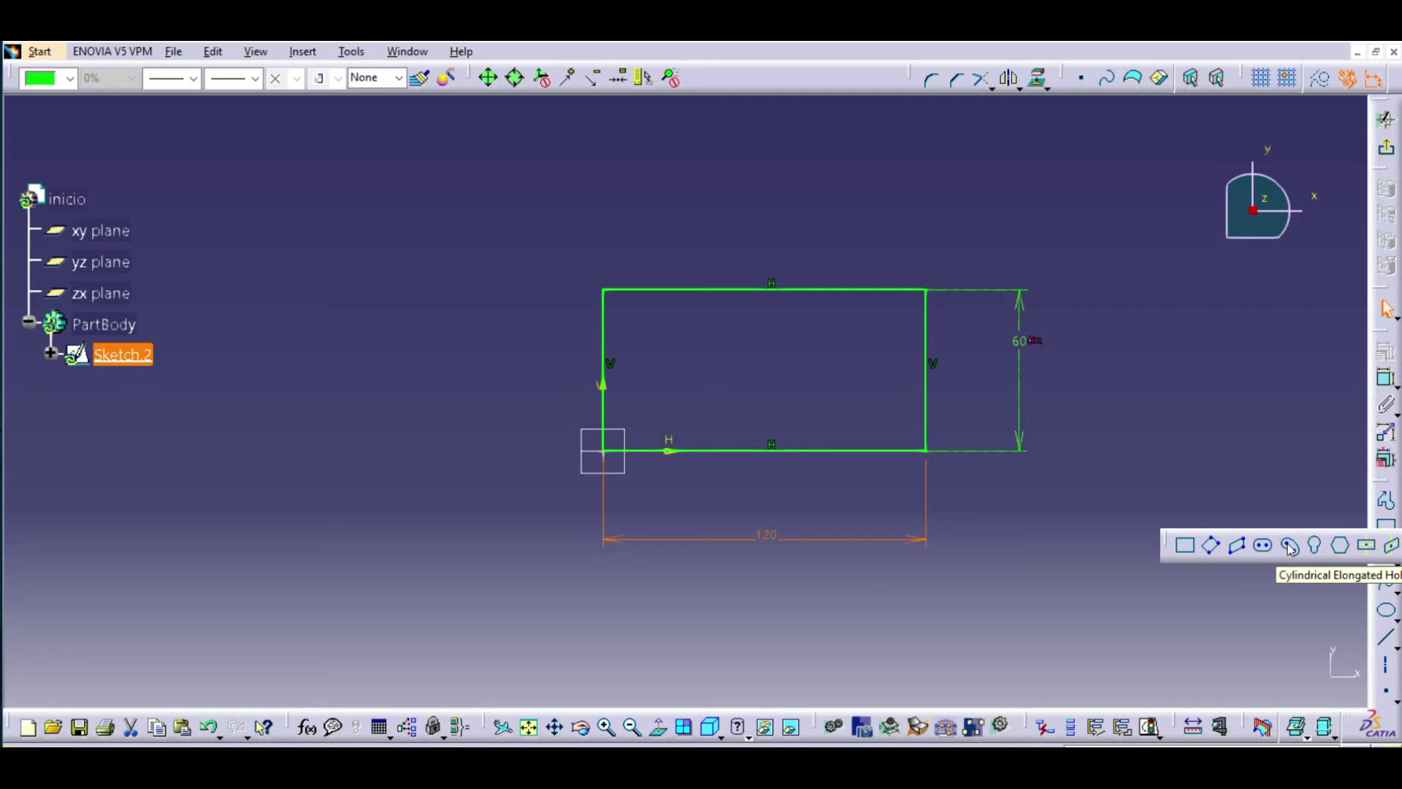
pyautogui.click(1338, 544)
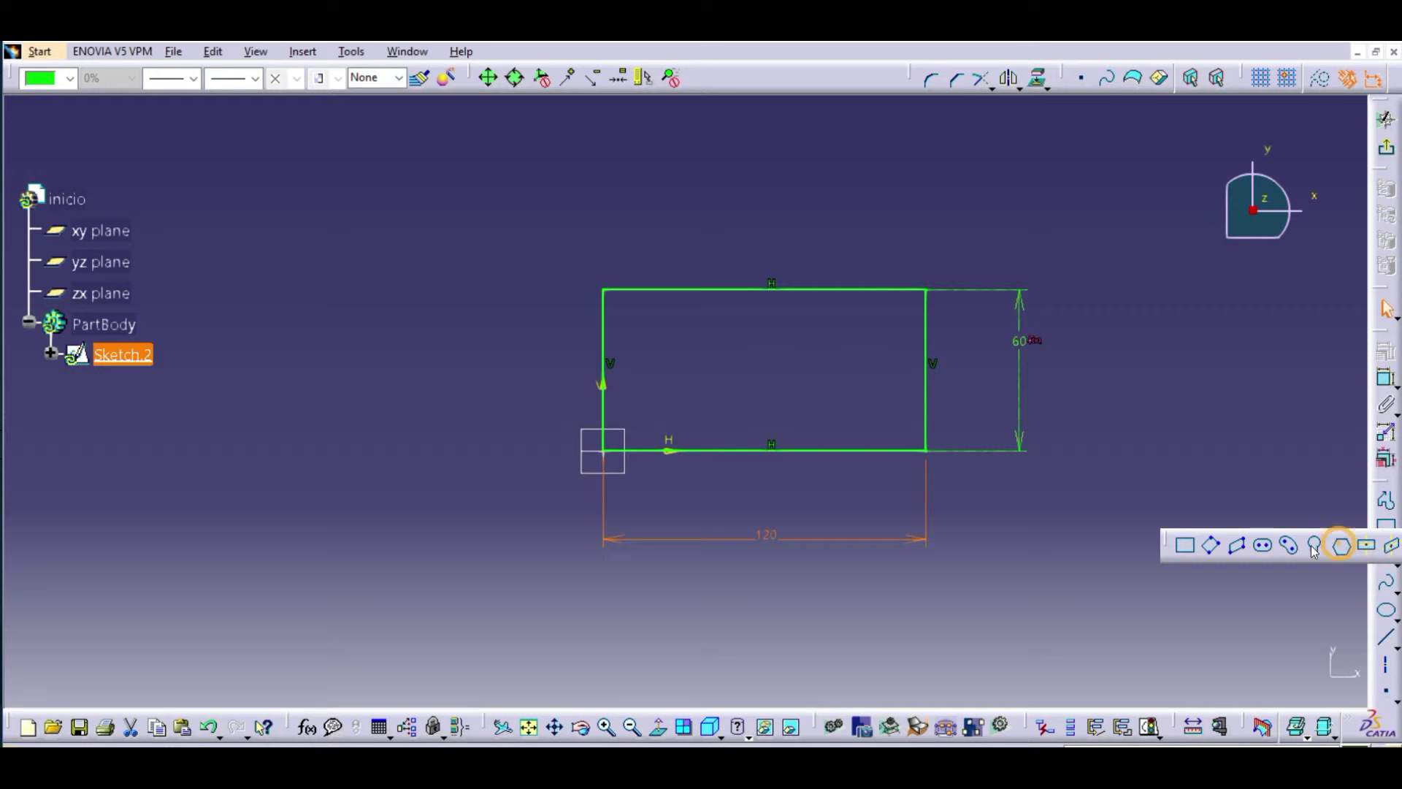
pyautogui.click(338, 255)
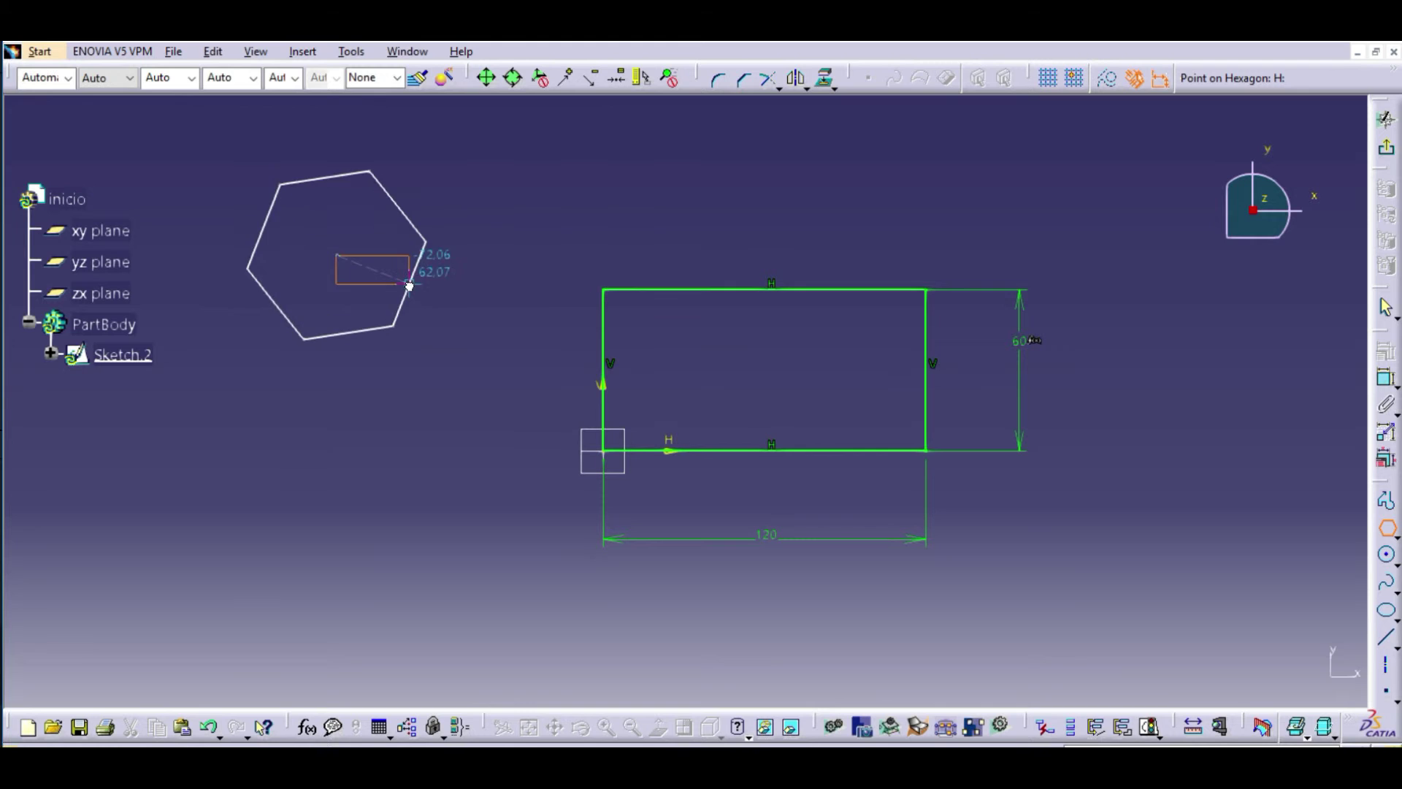
pyautogui.click(380, 334)
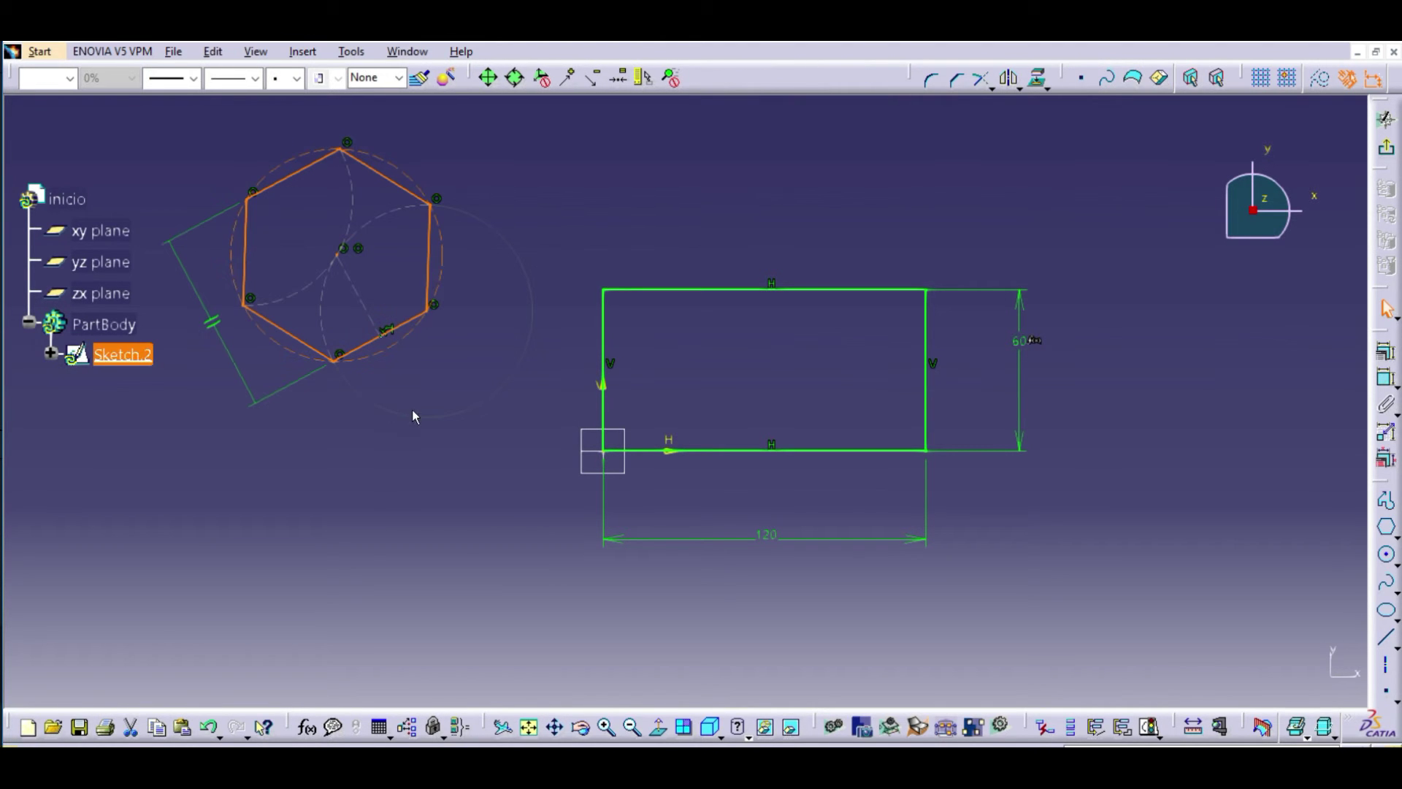
pyautogui.moveTo(381, 349)
pyautogui.mouseDown()
pyautogui.moveTo(417, 423)
pyautogui.moveTo(425, 407)
pyautogui.mouseUp()
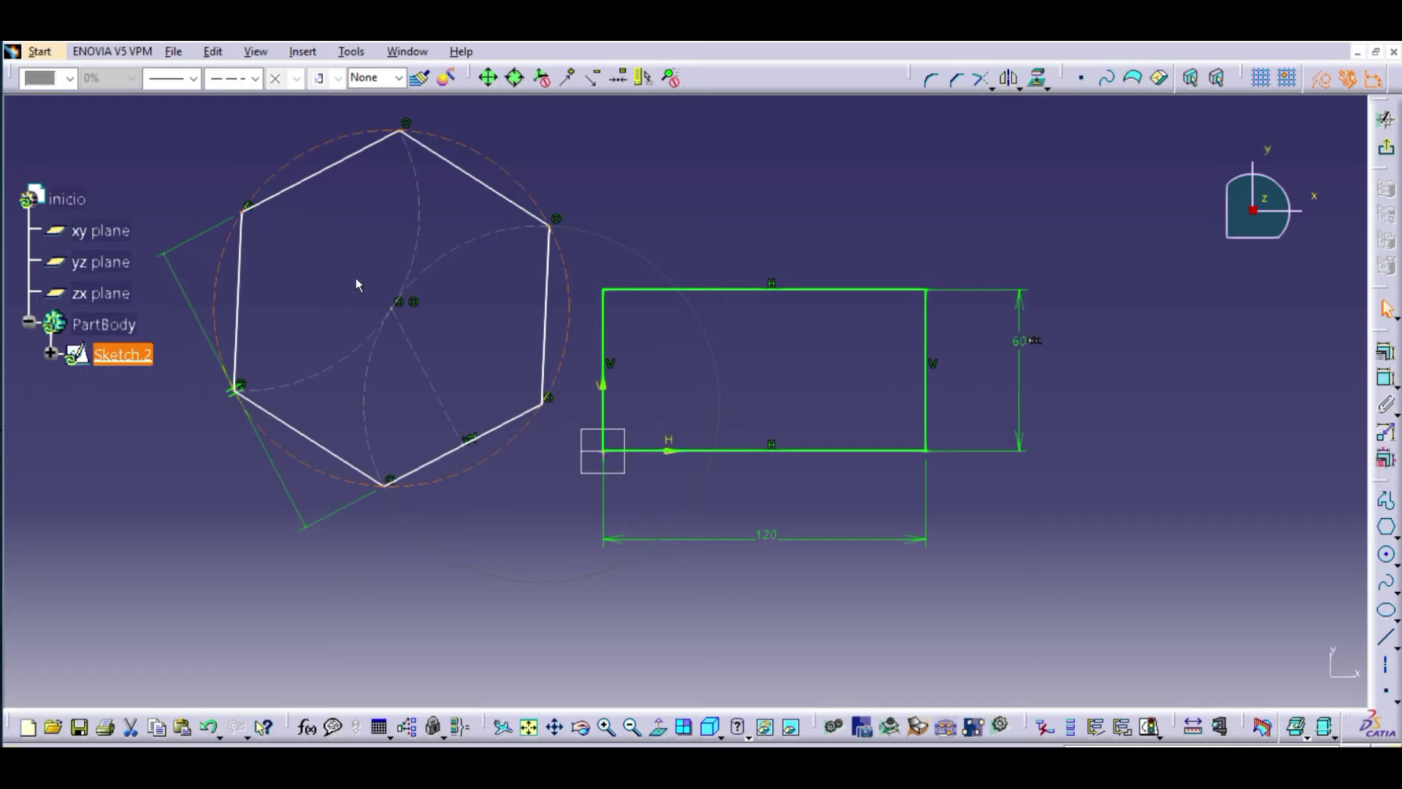
# - Delete the dashed construction circle that passes through the hexagon's corners
pyautogui.click(471, 475)
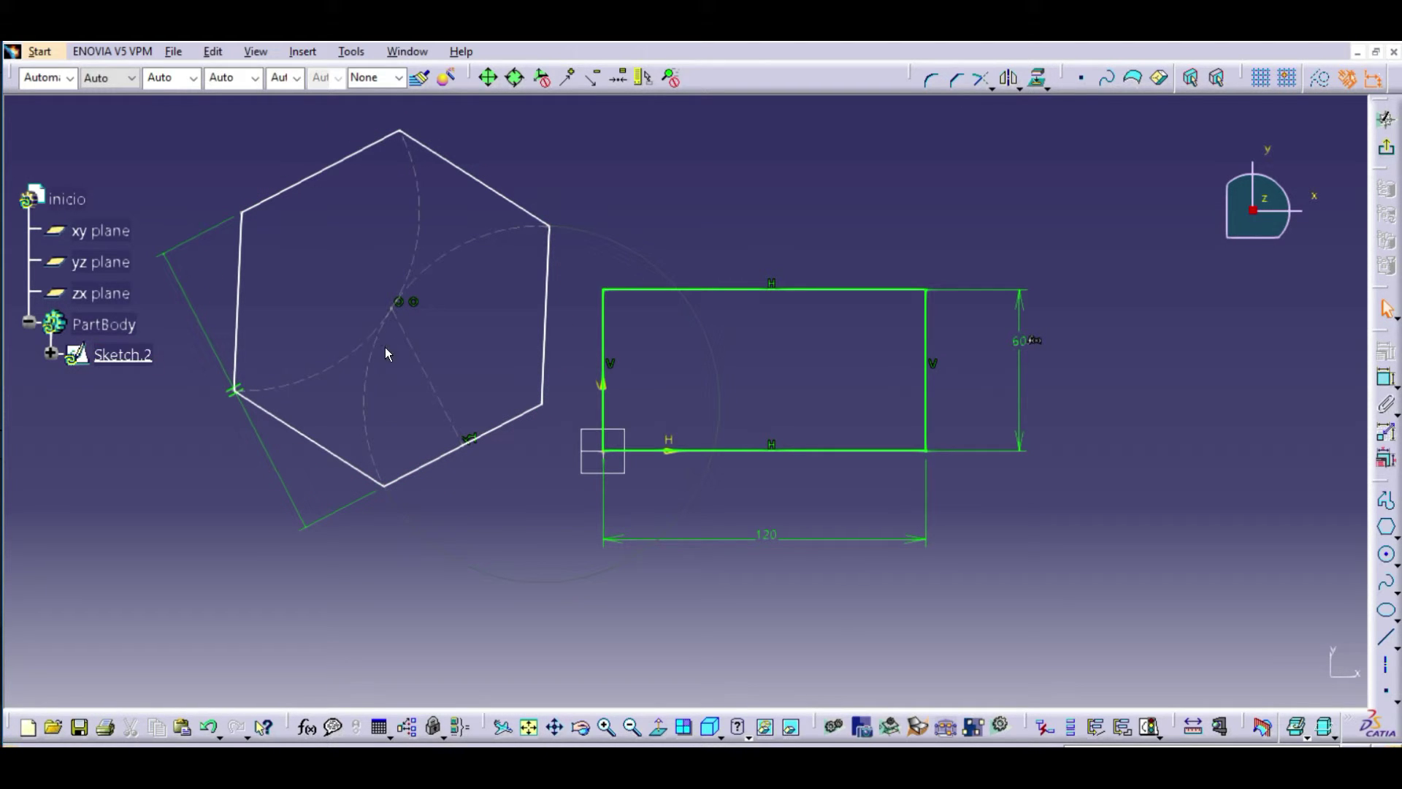
pyautogui.click(369, 383)
pyautogui.click(377, 387)
# - Exit the sketch and view the rectangle and hexagon profiles at an angle in 3D
pyautogui.click(1386, 151)
pyautogui.moveTo(997, 357); pyautogui.dragTo(929, 406, button='middle')
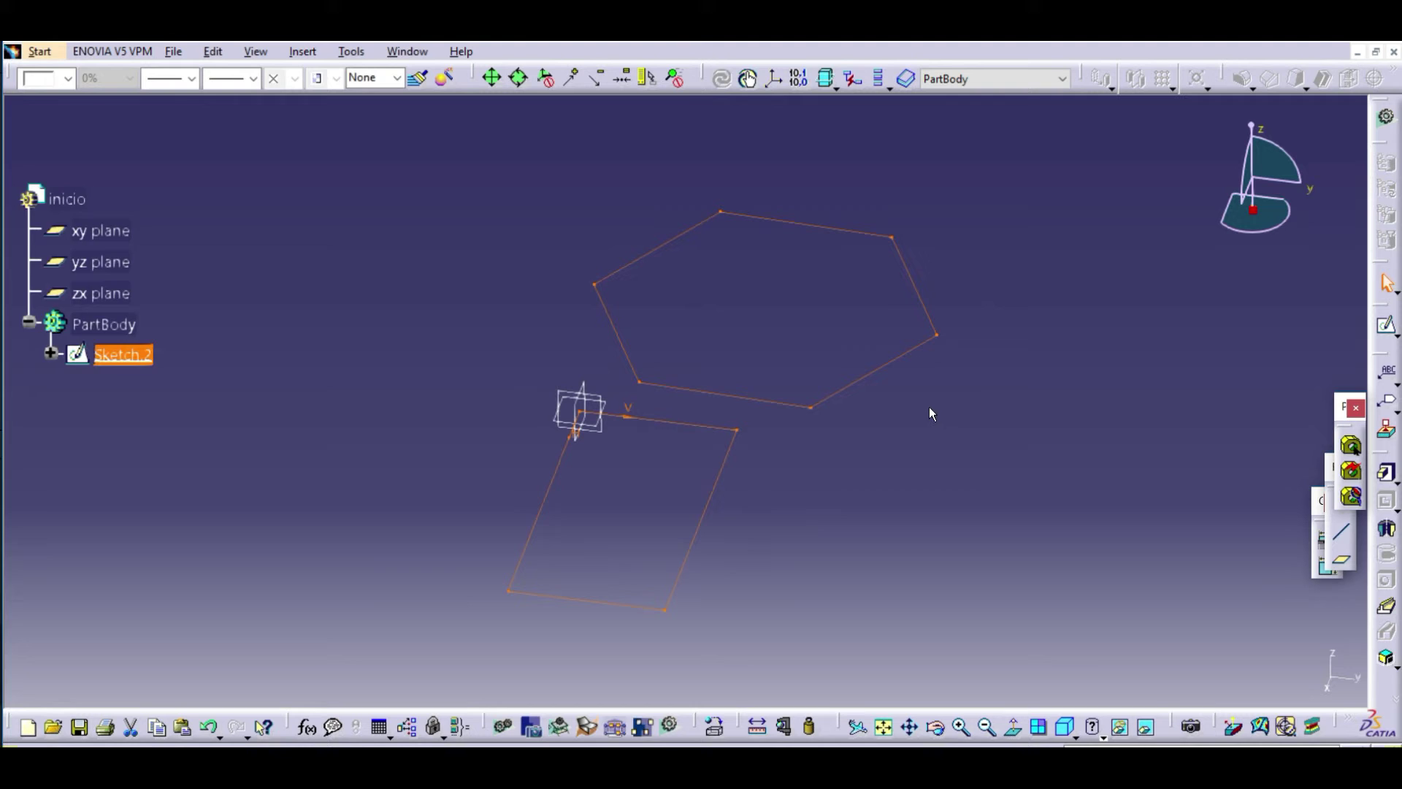
pyautogui.click(964, 559)
# - Extrude both profiles of Sketch.2 as a 20 mm pad and select the new pad
pyautogui.click(108, 298)
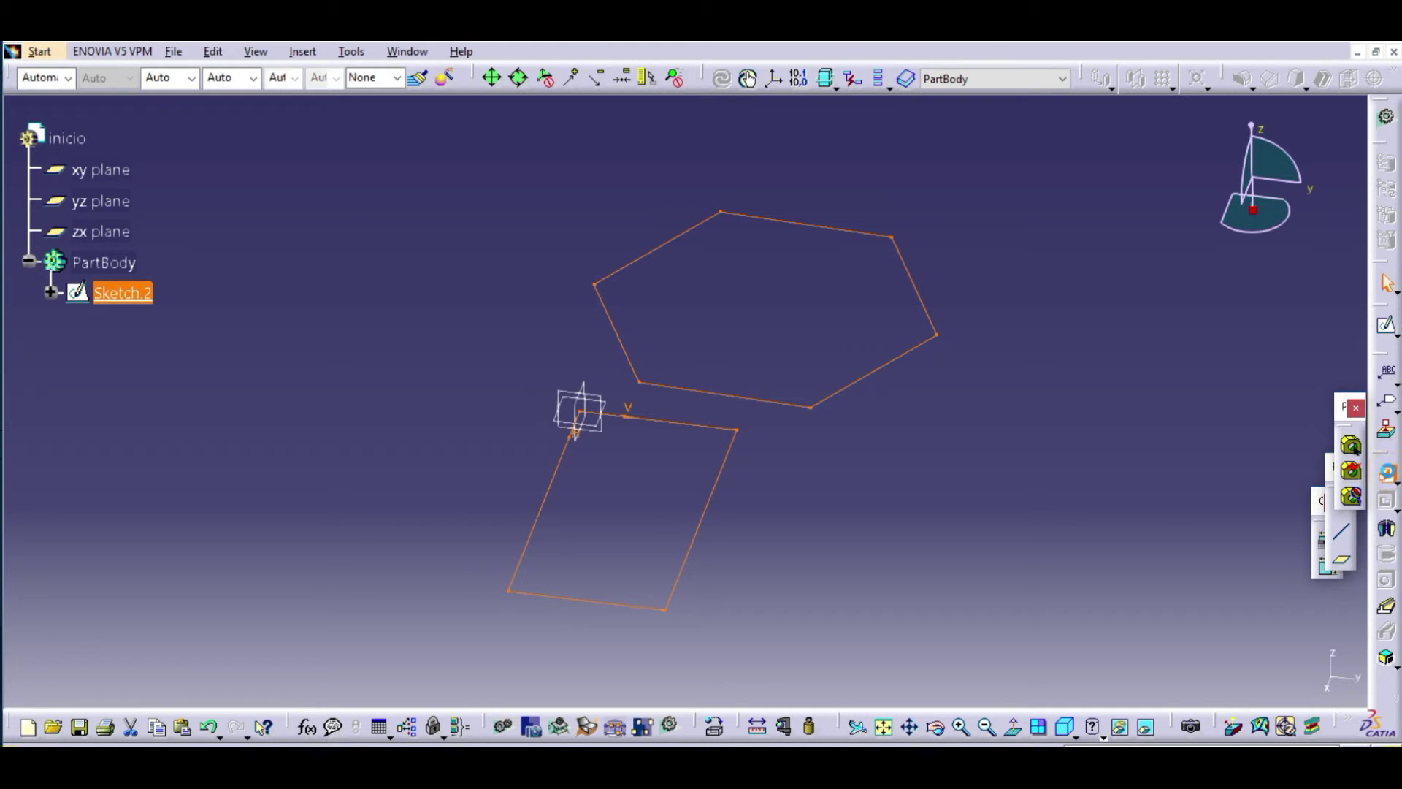
pyautogui.click(1386, 473)
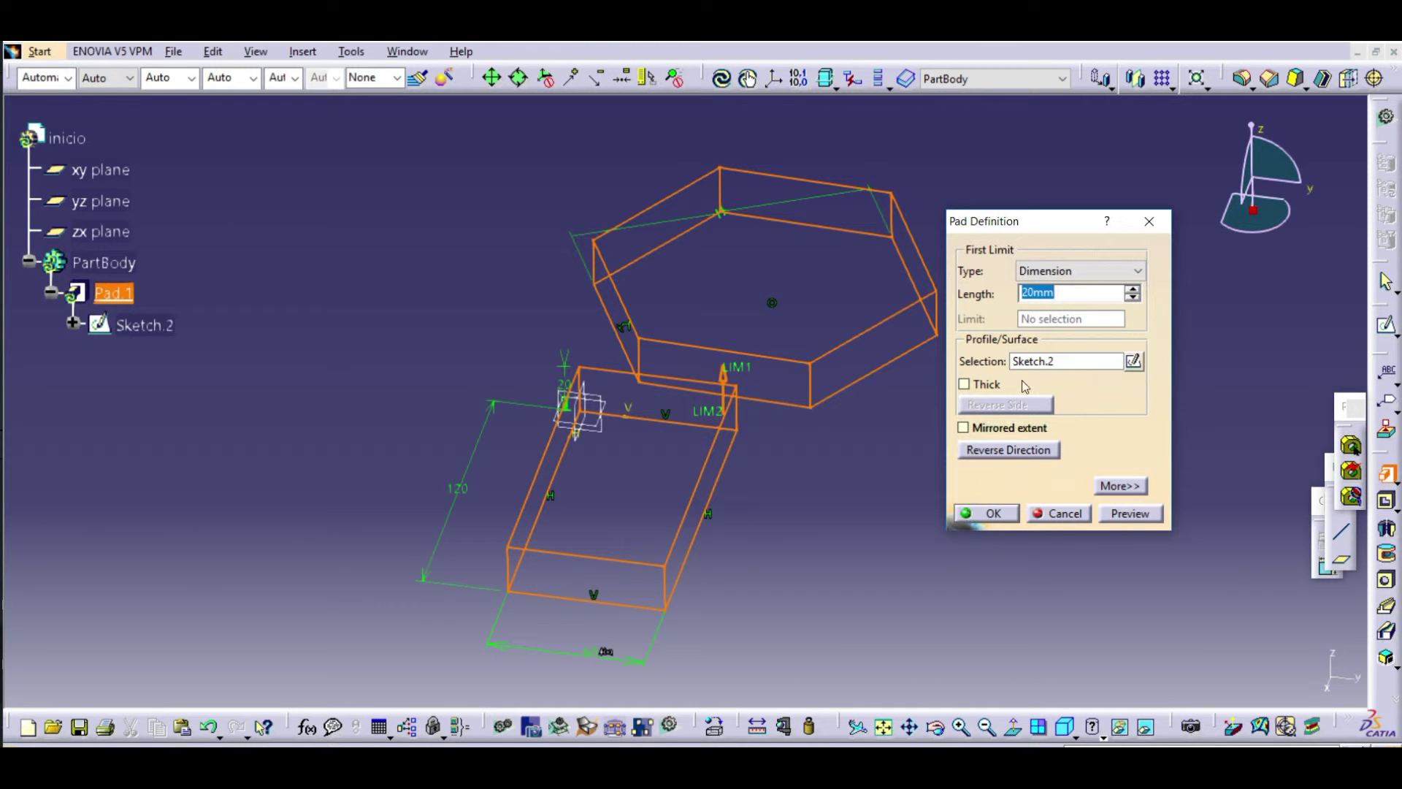
pyautogui.click(994, 512)
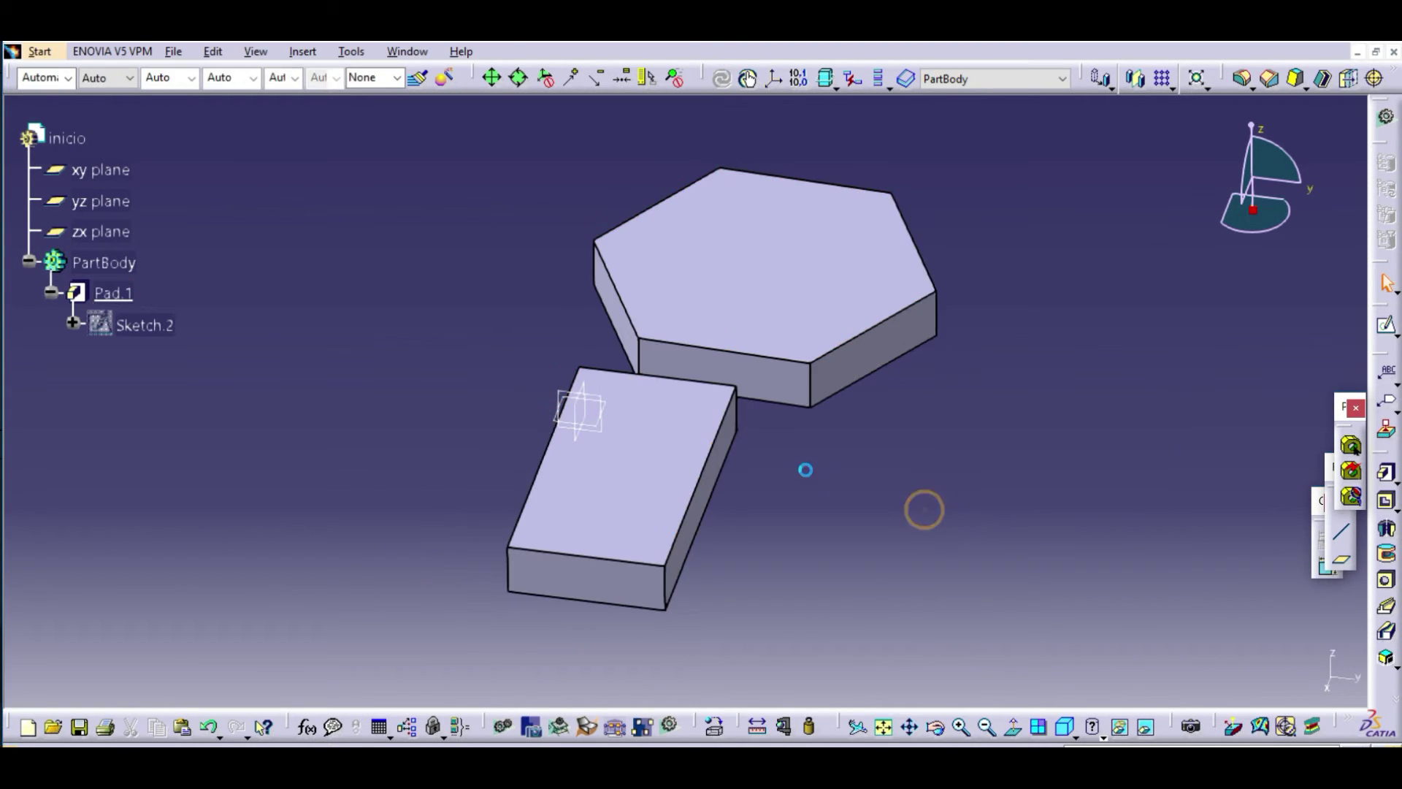
pyautogui.click(114, 293)
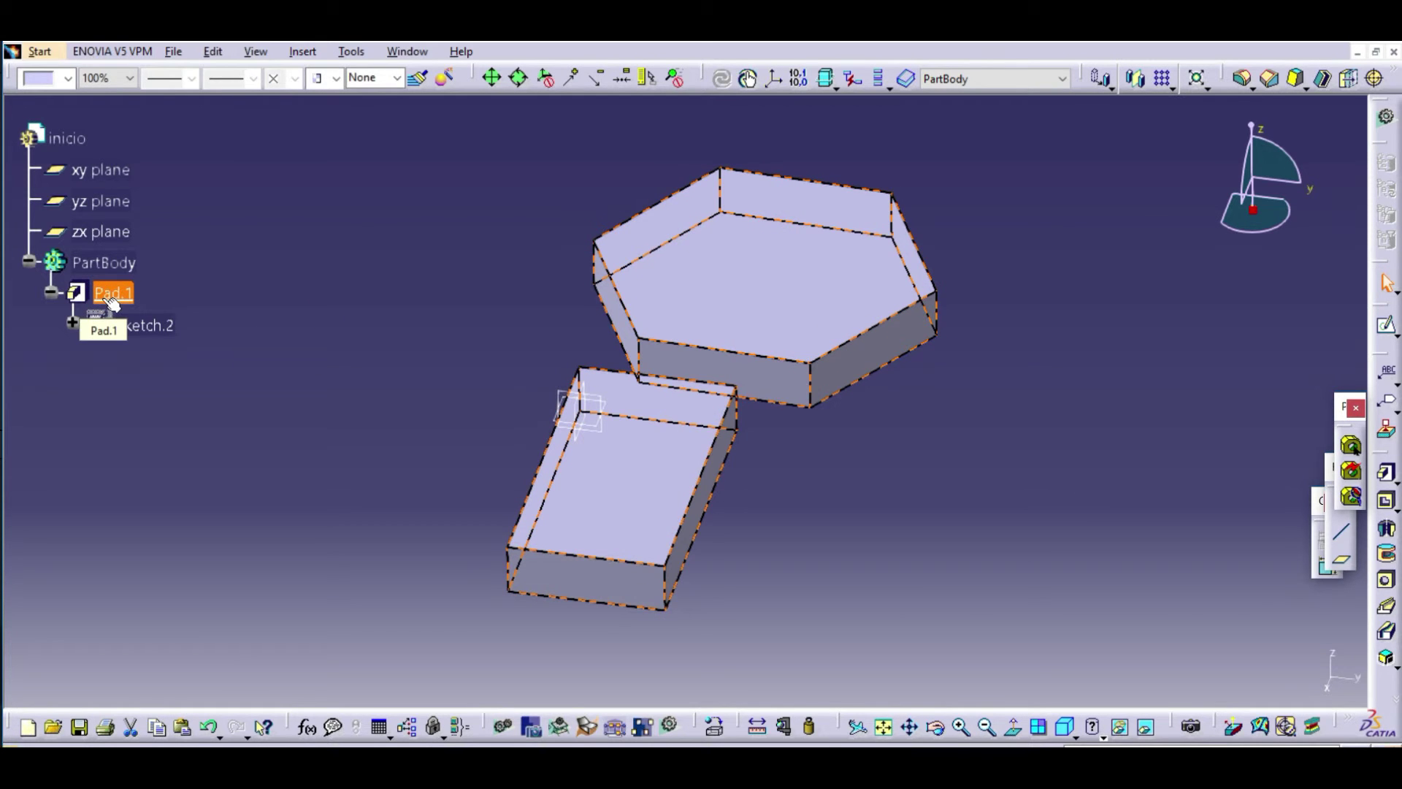
# - Delete the pad together with its aggregated sketch and start a new sketch on the xy plane
pyautogui.press('Delete')
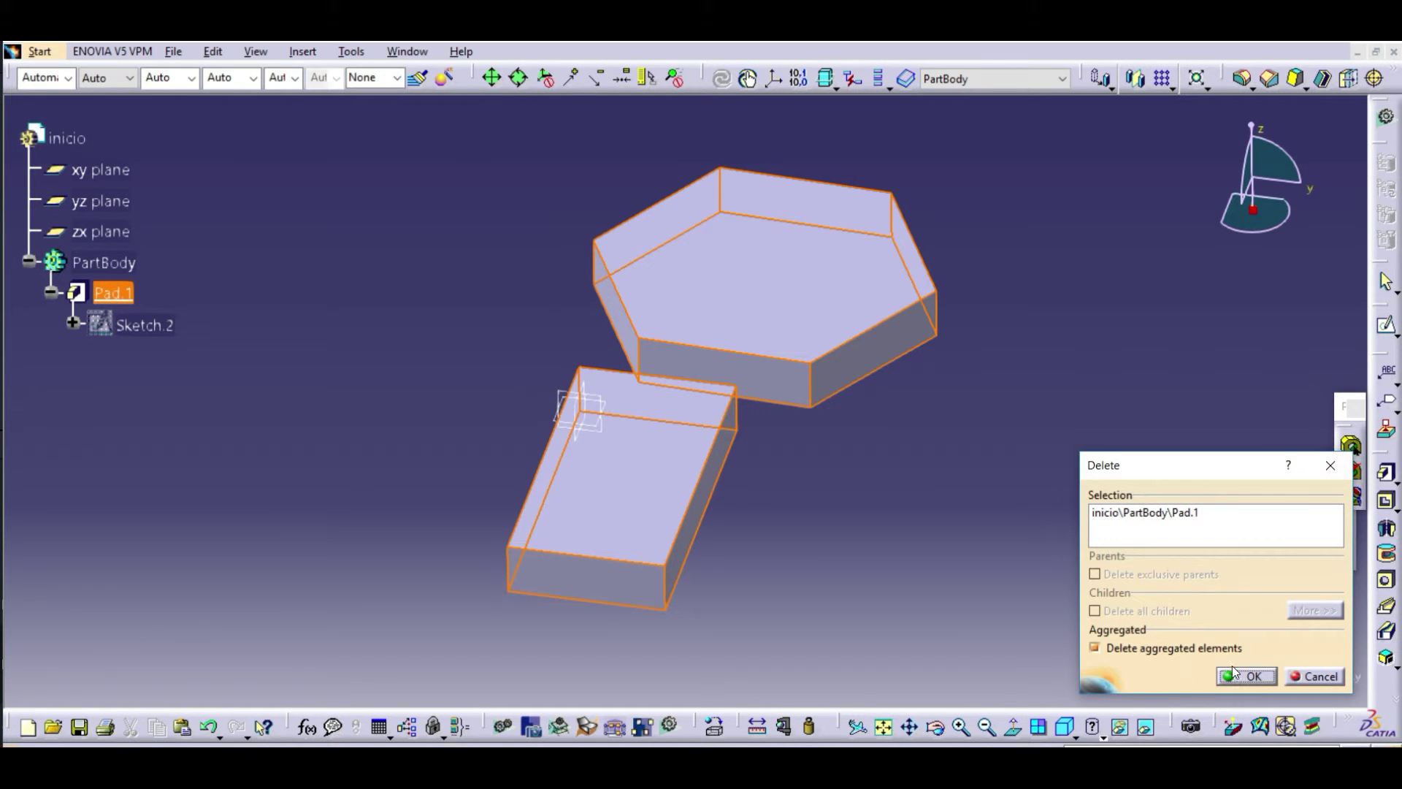
pyautogui.click(1234, 673)
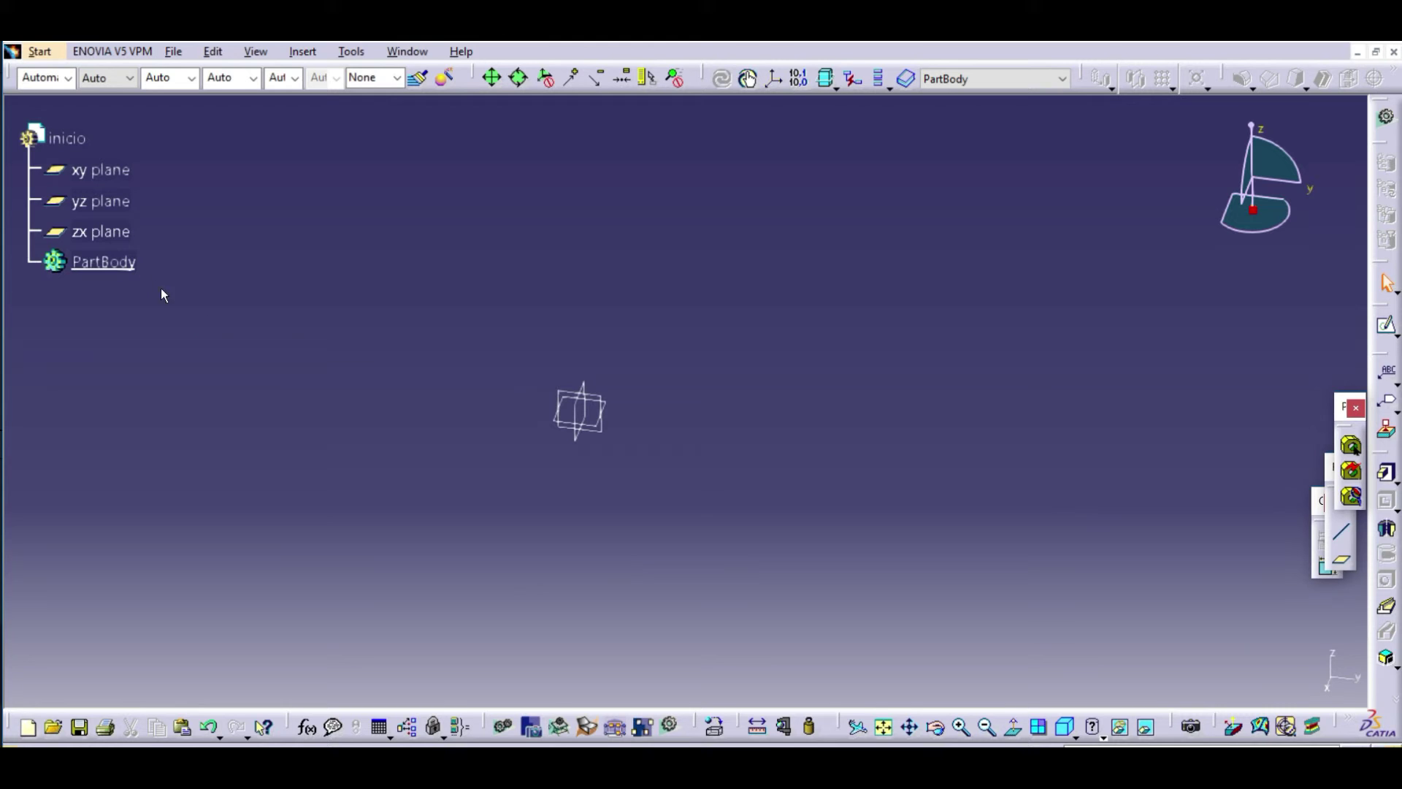
pyautogui.moveTo(921, 395); pyautogui.dragTo(819, 471, button='middle')
pyautogui.click(1386, 325)
pyautogui.click(102, 170)
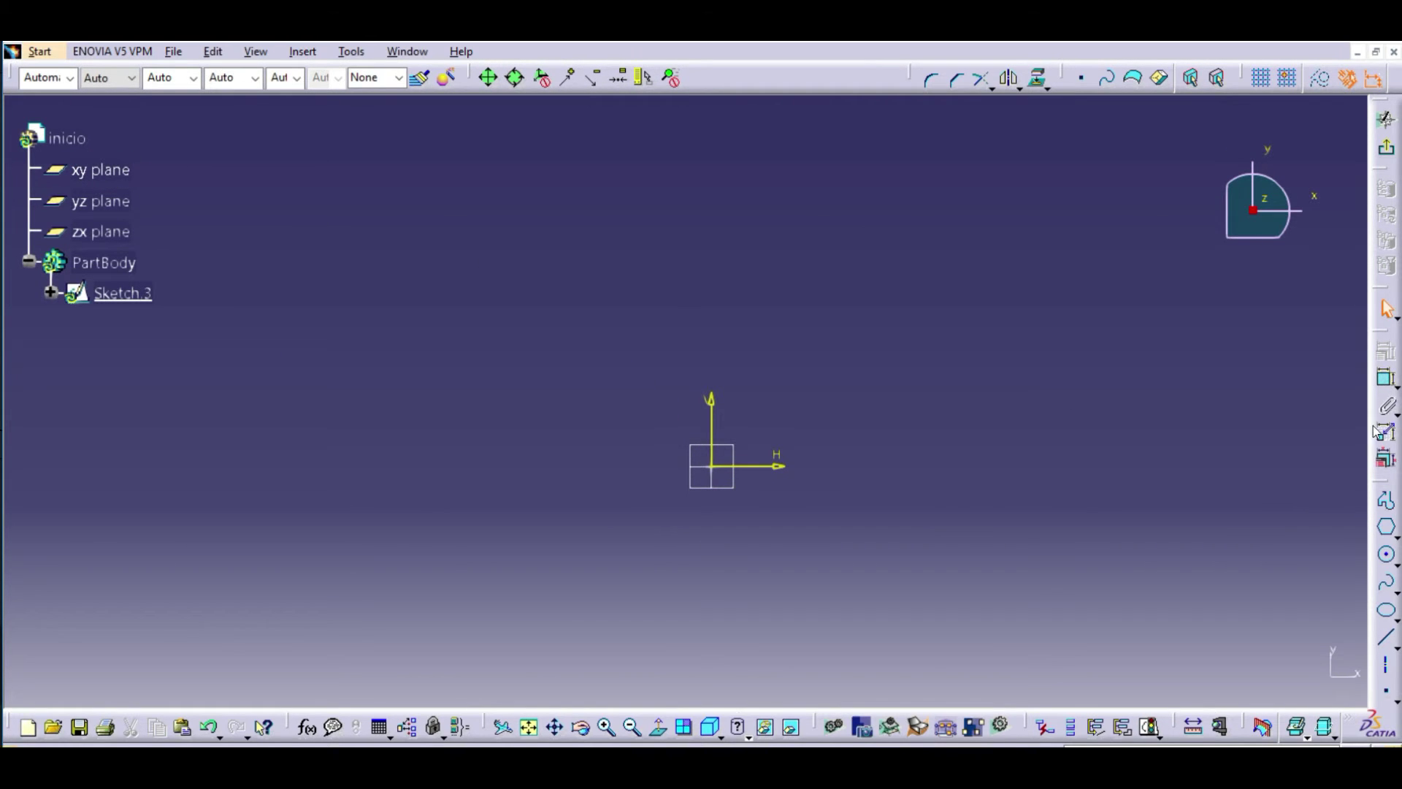
# - Draw an open profile of four connected line segments around the origin, leaving a gap at the lower right
pyautogui.click(1383, 502)
pyautogui.click(1044, 508)
pyautogui.click(804, 241)
pyautogui.click(440, 272)
pyautogui.click(422, 530)
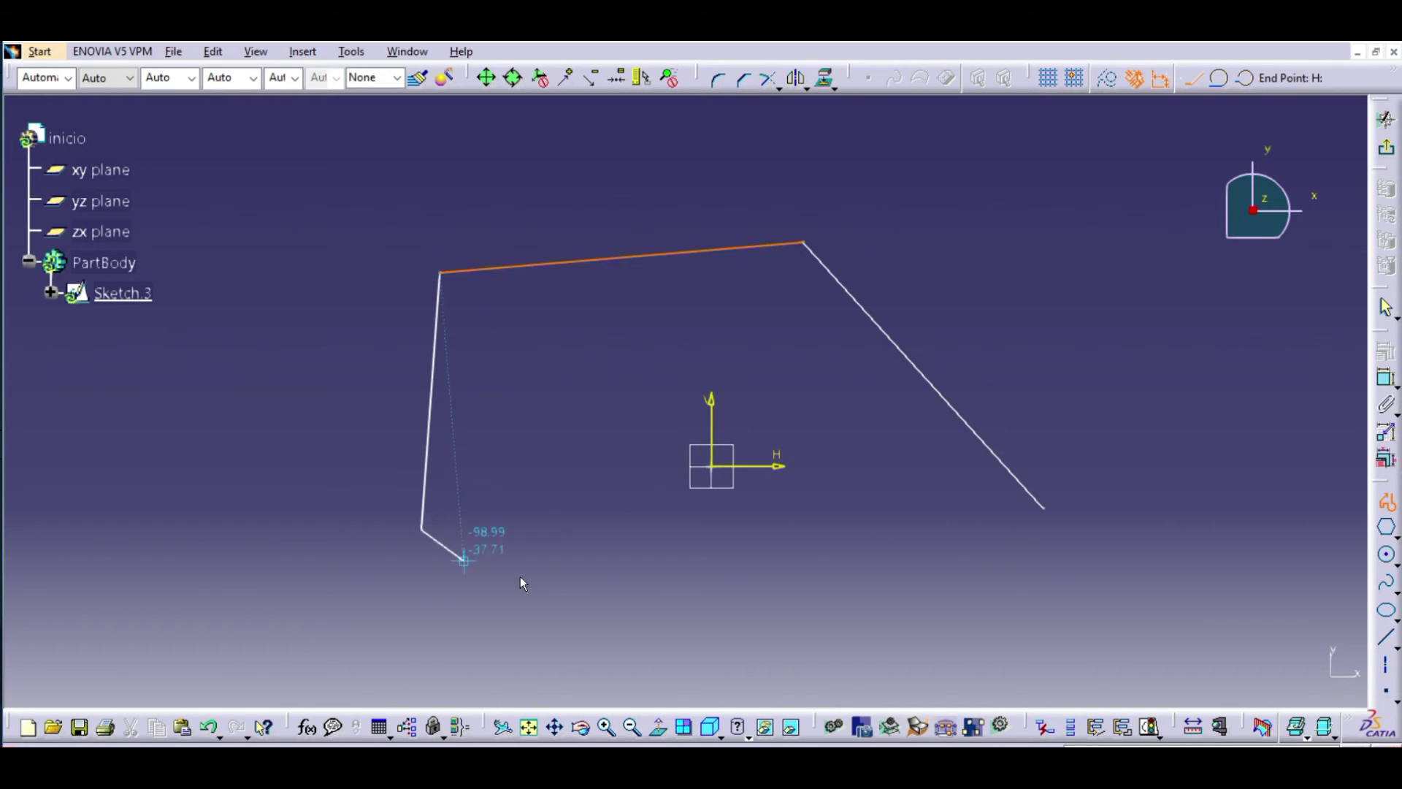
pyautogui.doubleClick(664, 622)
pyautogui.click(680, 586)
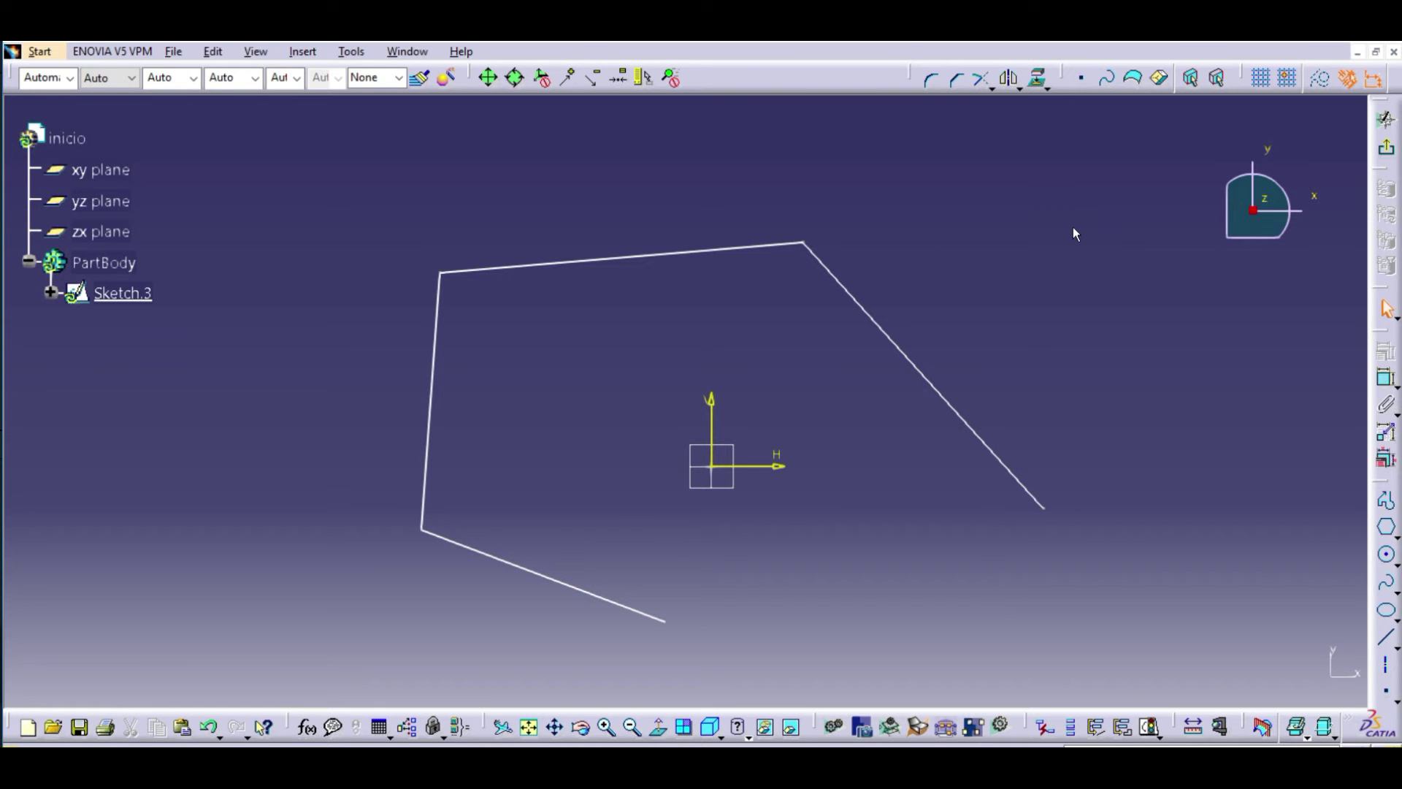
# - Exit the sketch and try to extrude the open profile of Sketch.3 as a pad
pyautogui.click(1388, 152)
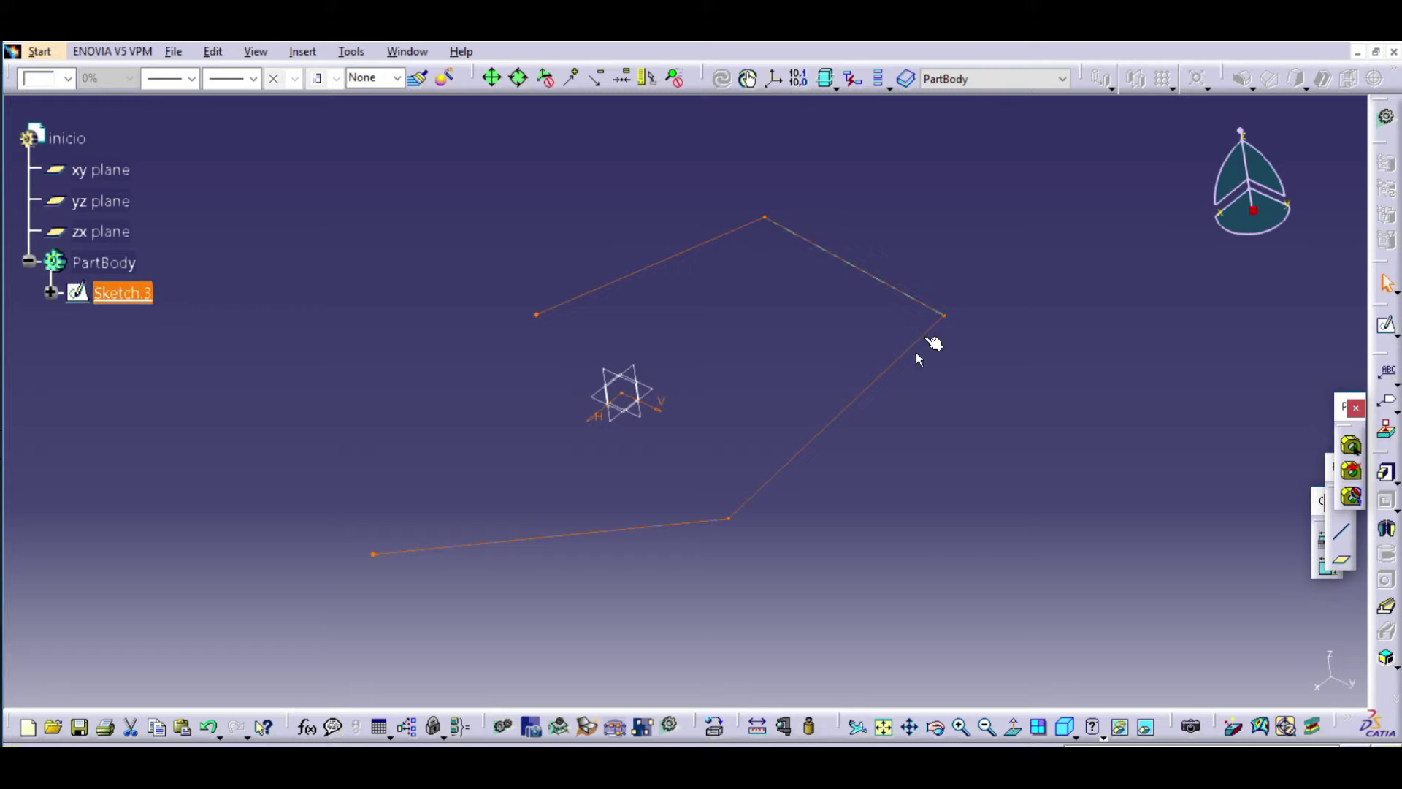
pyautogui.click(930, 499)
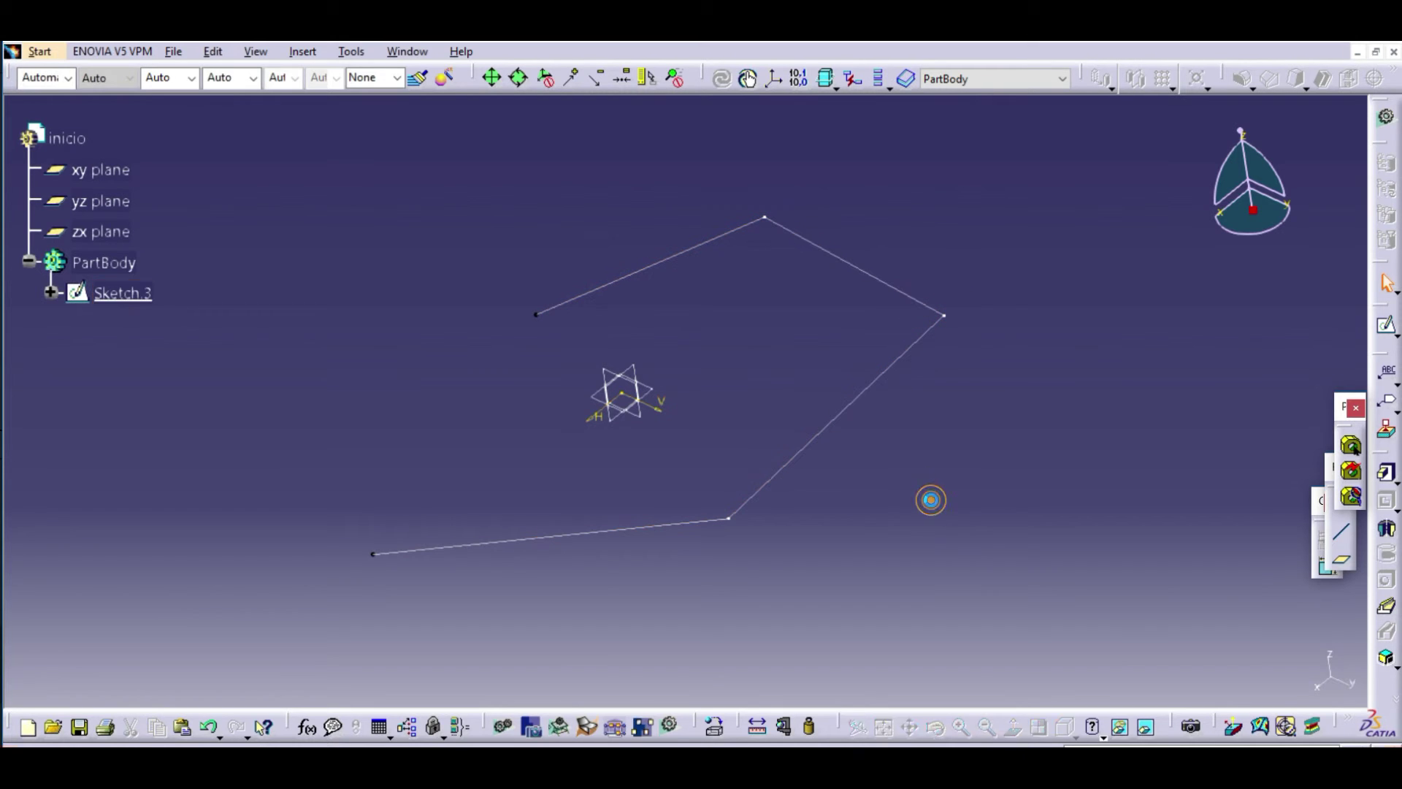
pyautogui.click(123, 293)
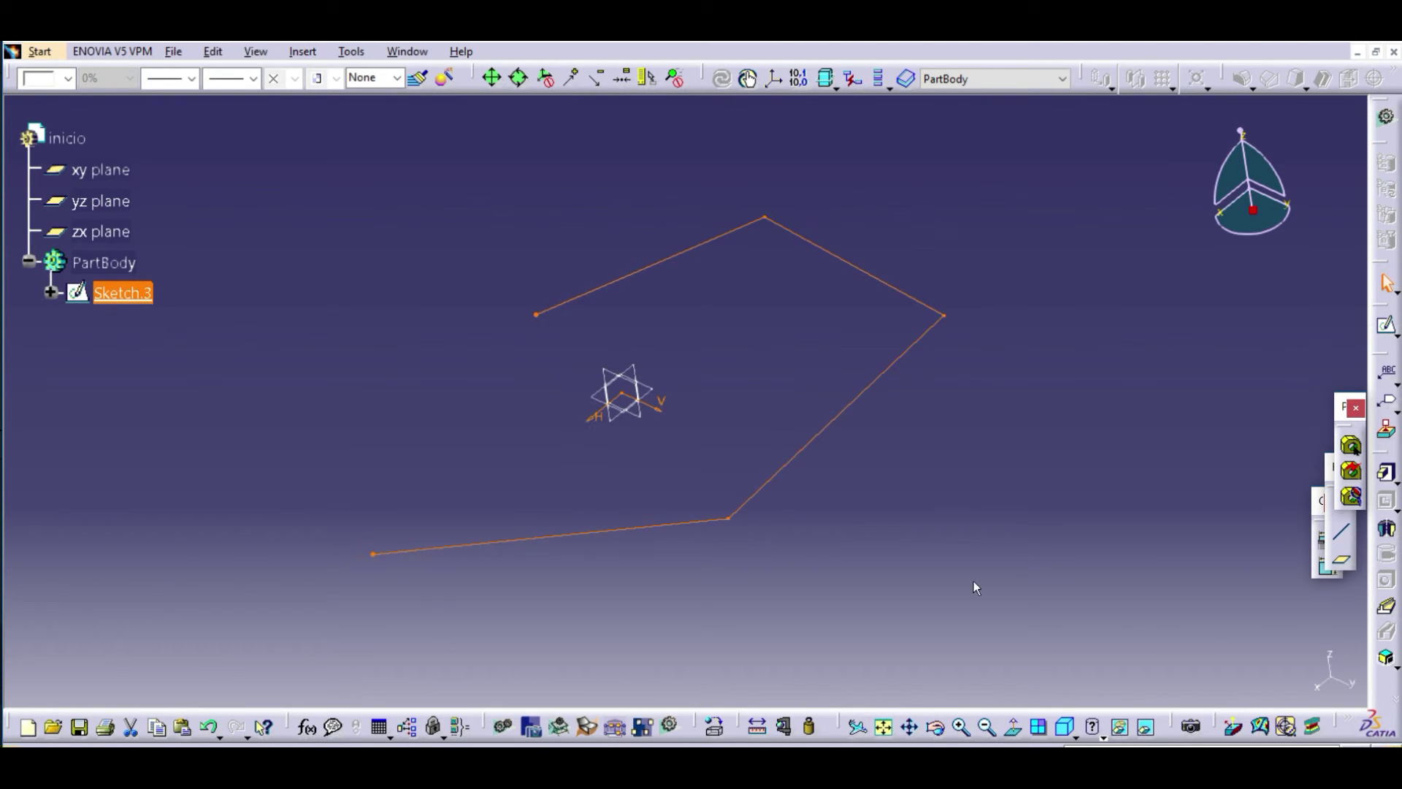
pyautogui.click(1394, 476)
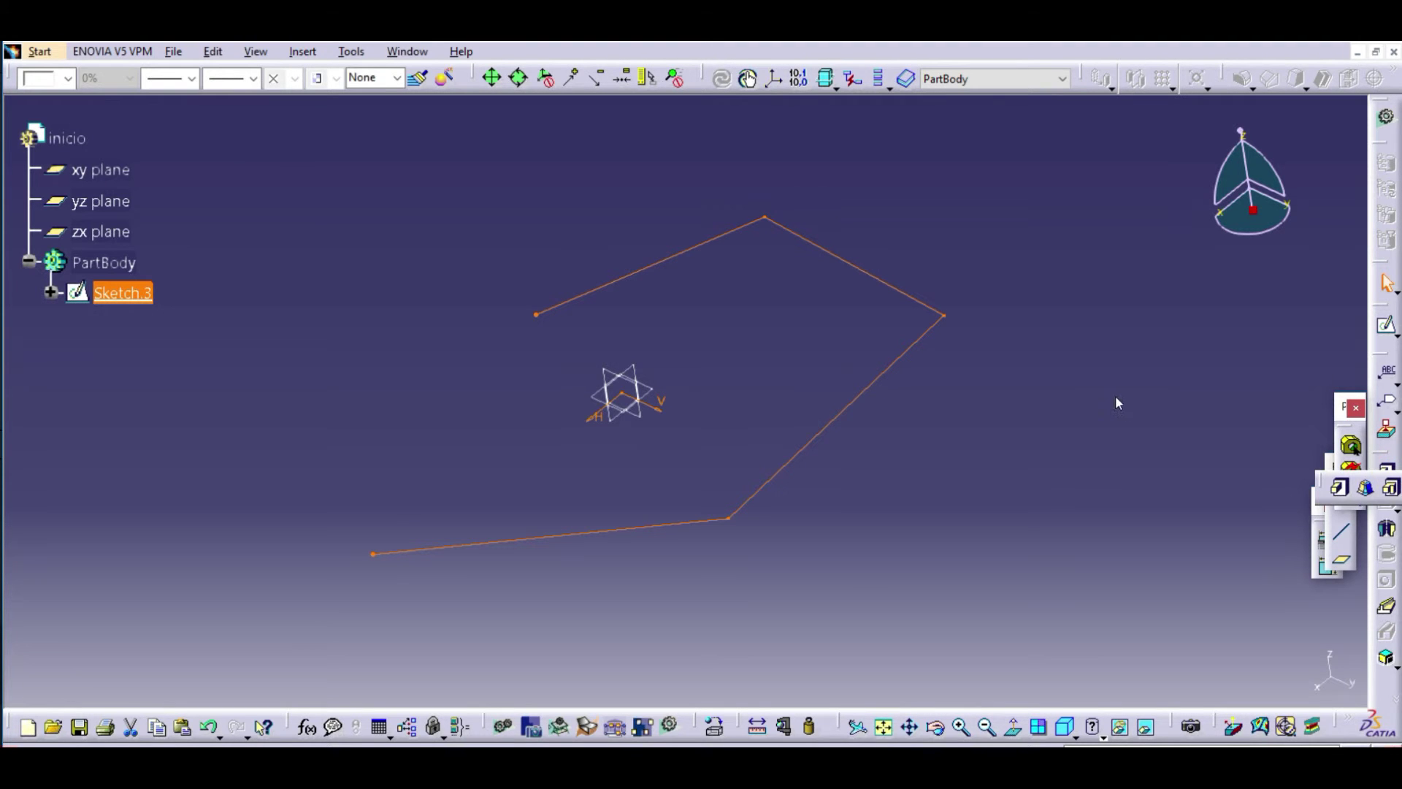
pyautogui.click(1338, 487)
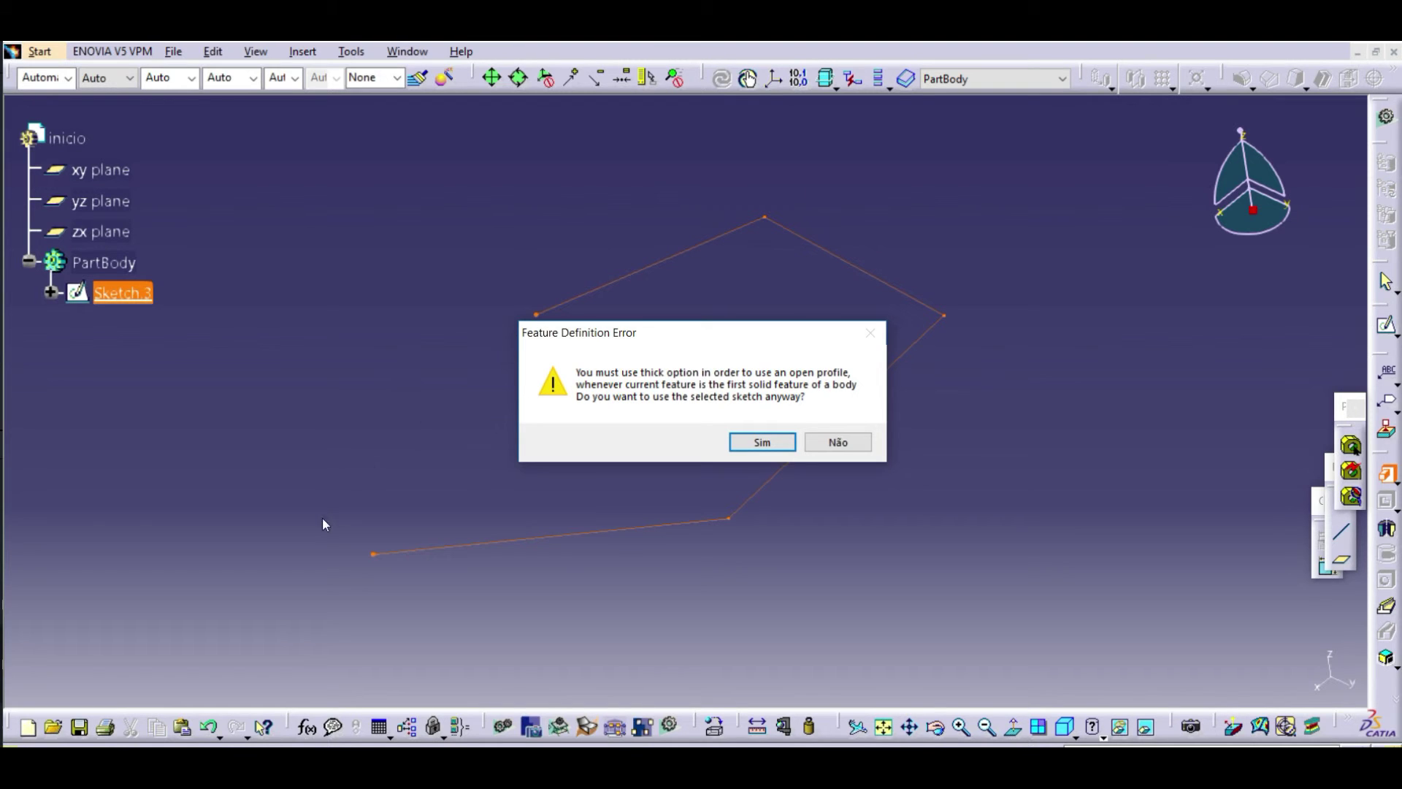
pyautogui.click(837, 442)
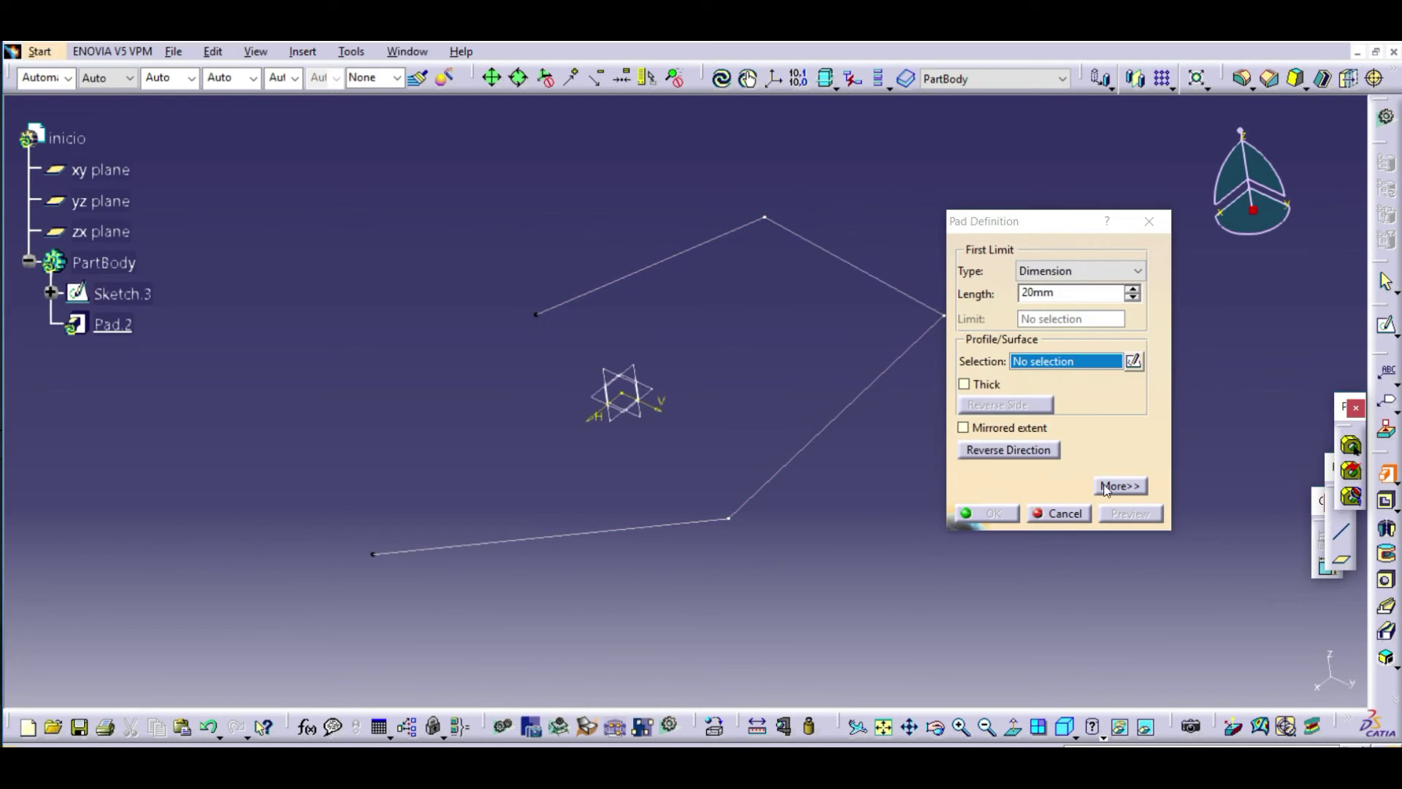
pyautogui.click(1059, 514)
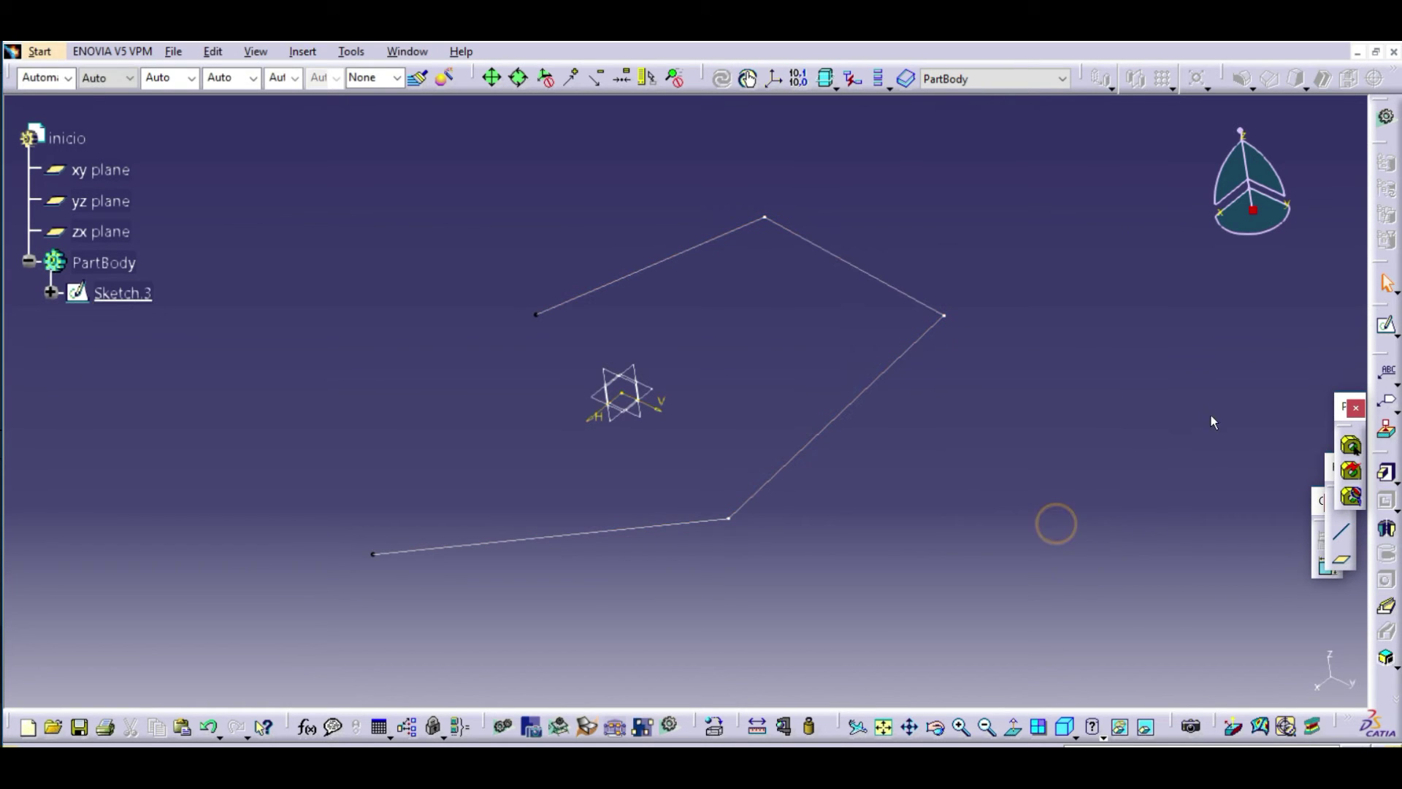
# - Reopen Sketch.3, close the profile with a line between its two open ends, and shift that line slightly left
pyautogui.doubleClick(130, 294)
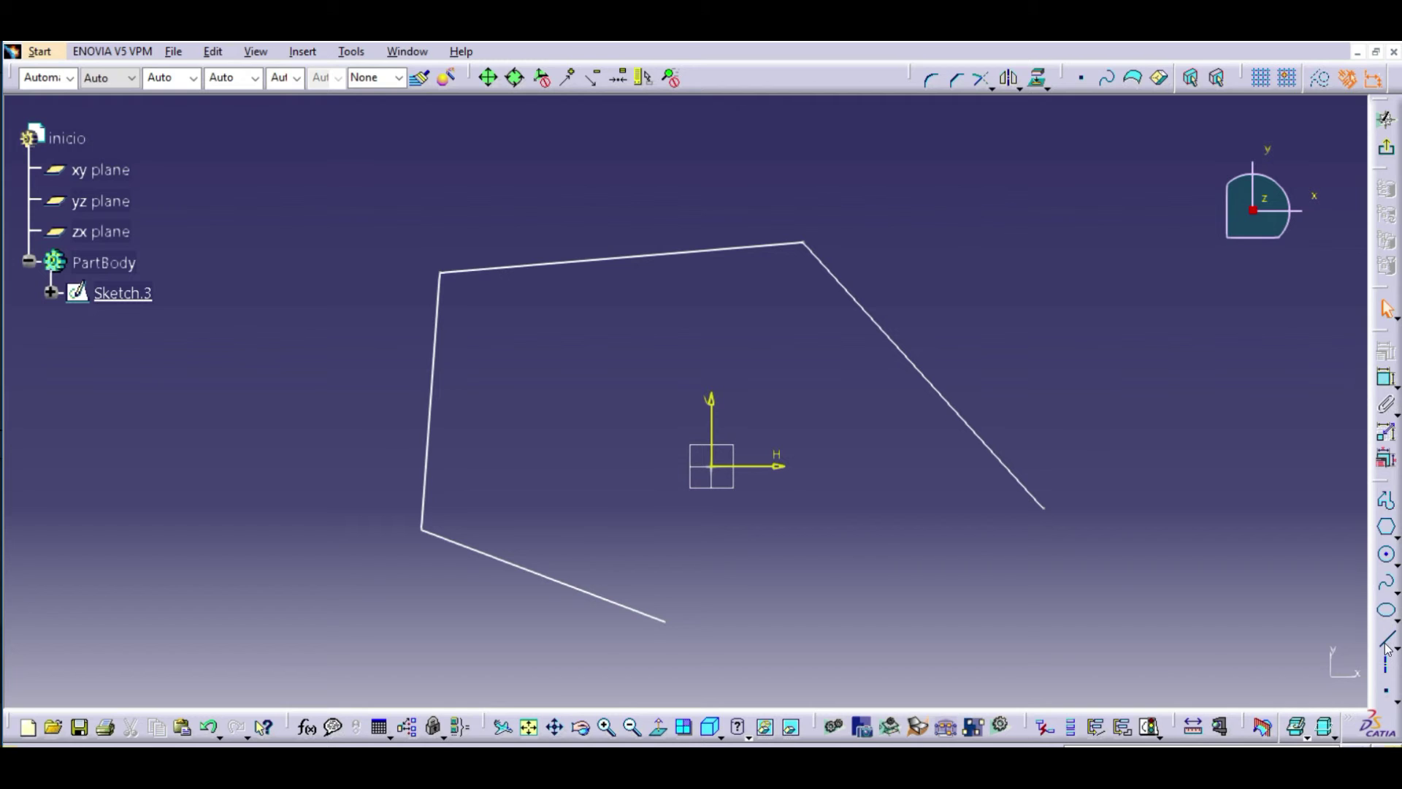
pyautogui.click(1387, 643)
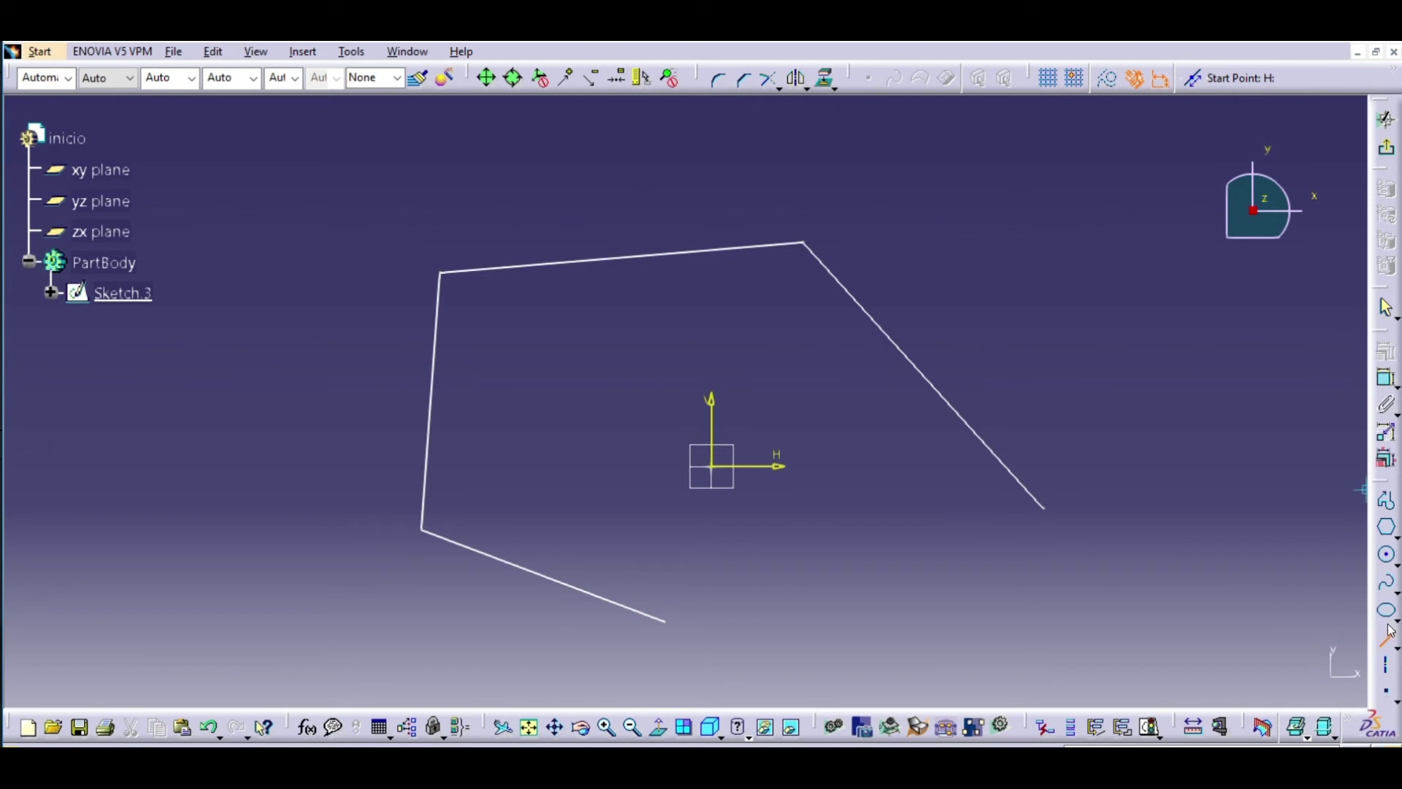
pyautogui.click(663, 622)
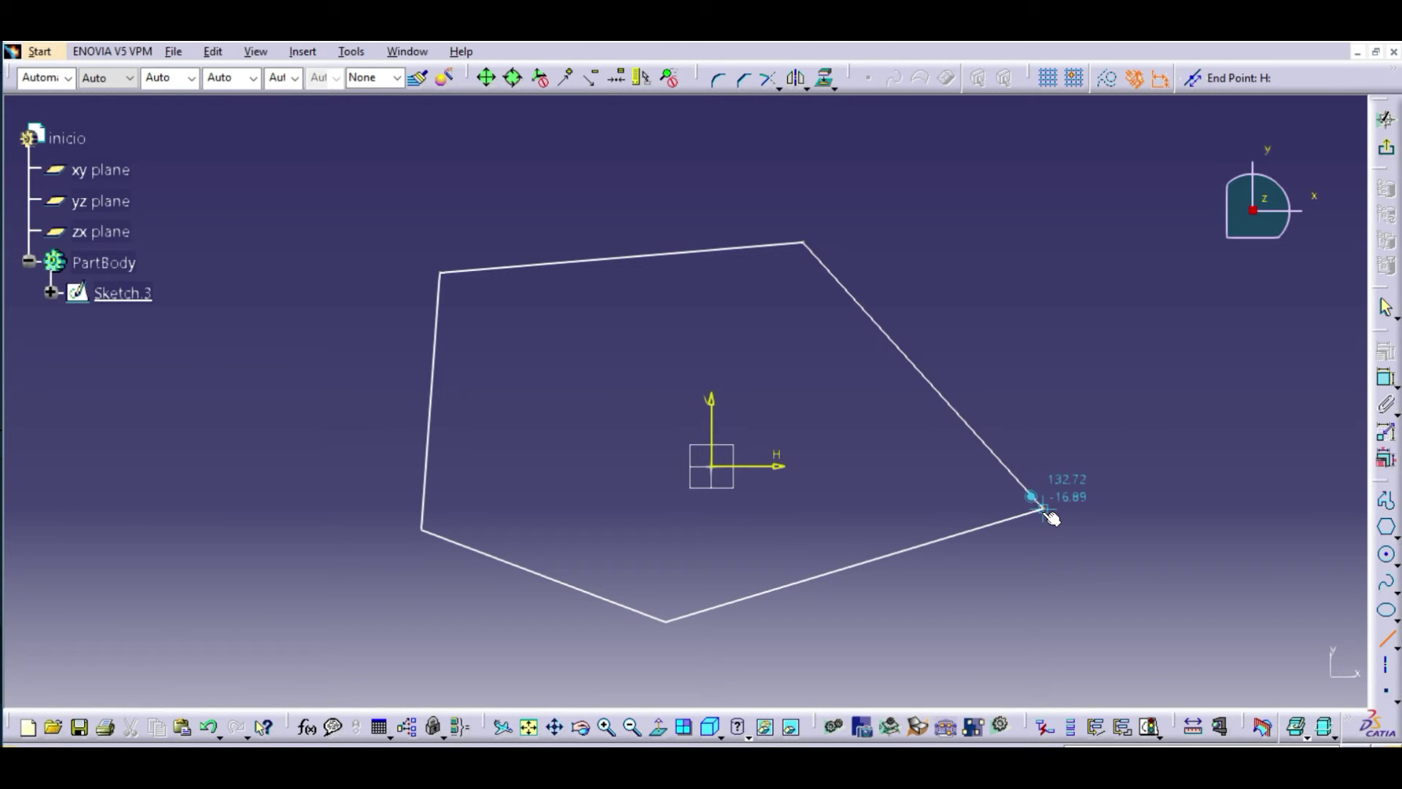
pyautogui.click(1045, 510)
pyautogui.click(1037, 581)
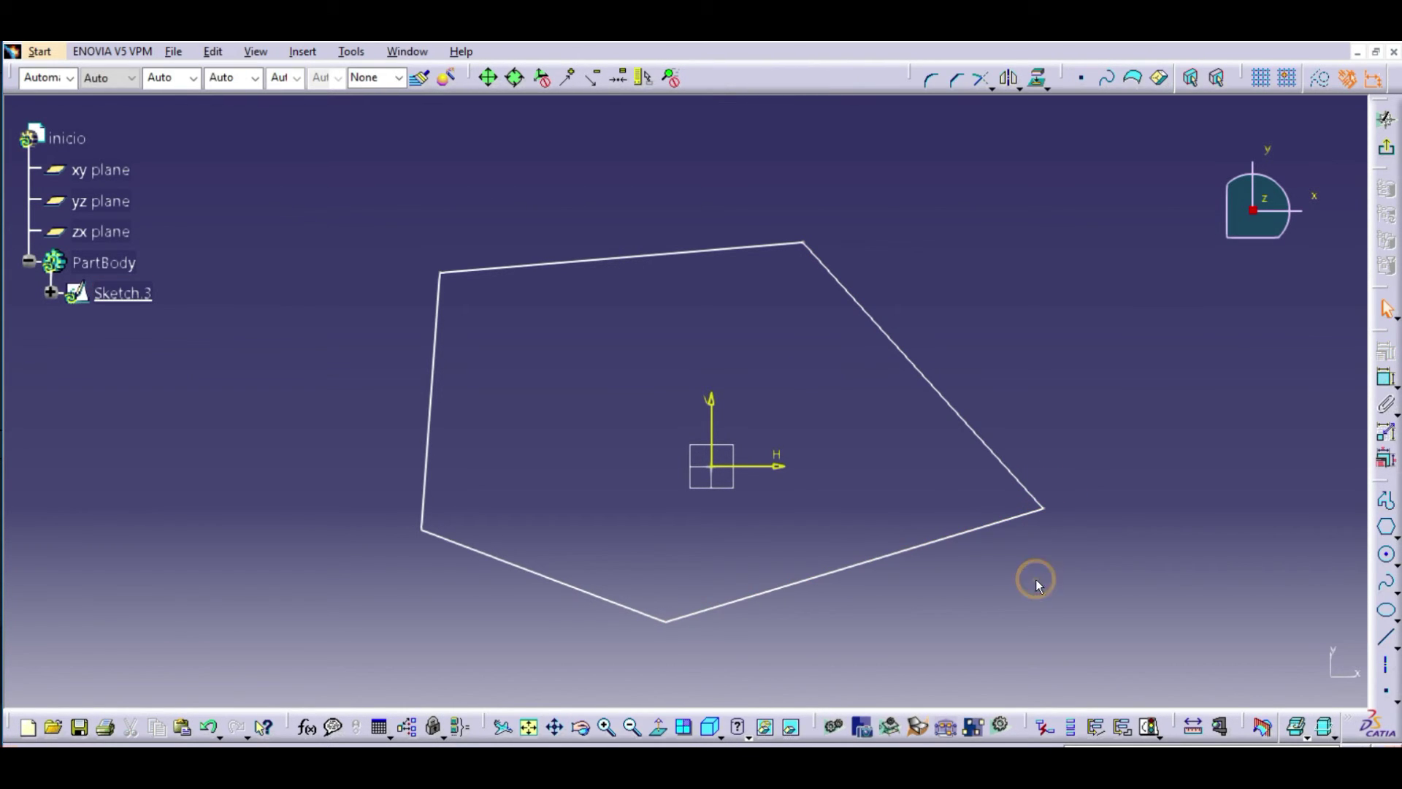
pyautogui.click(971, 538)
pyautogui.moveTo(970, 538)
pyautogui.mouseDown()
pyautogui.moveTo(961, 568)
pyautogui.moveTo(1008, 501)
pyautogui.moveTo(935, 541)
pyautogui.moveTo(926, 527)
pyautogui.mouseUp()
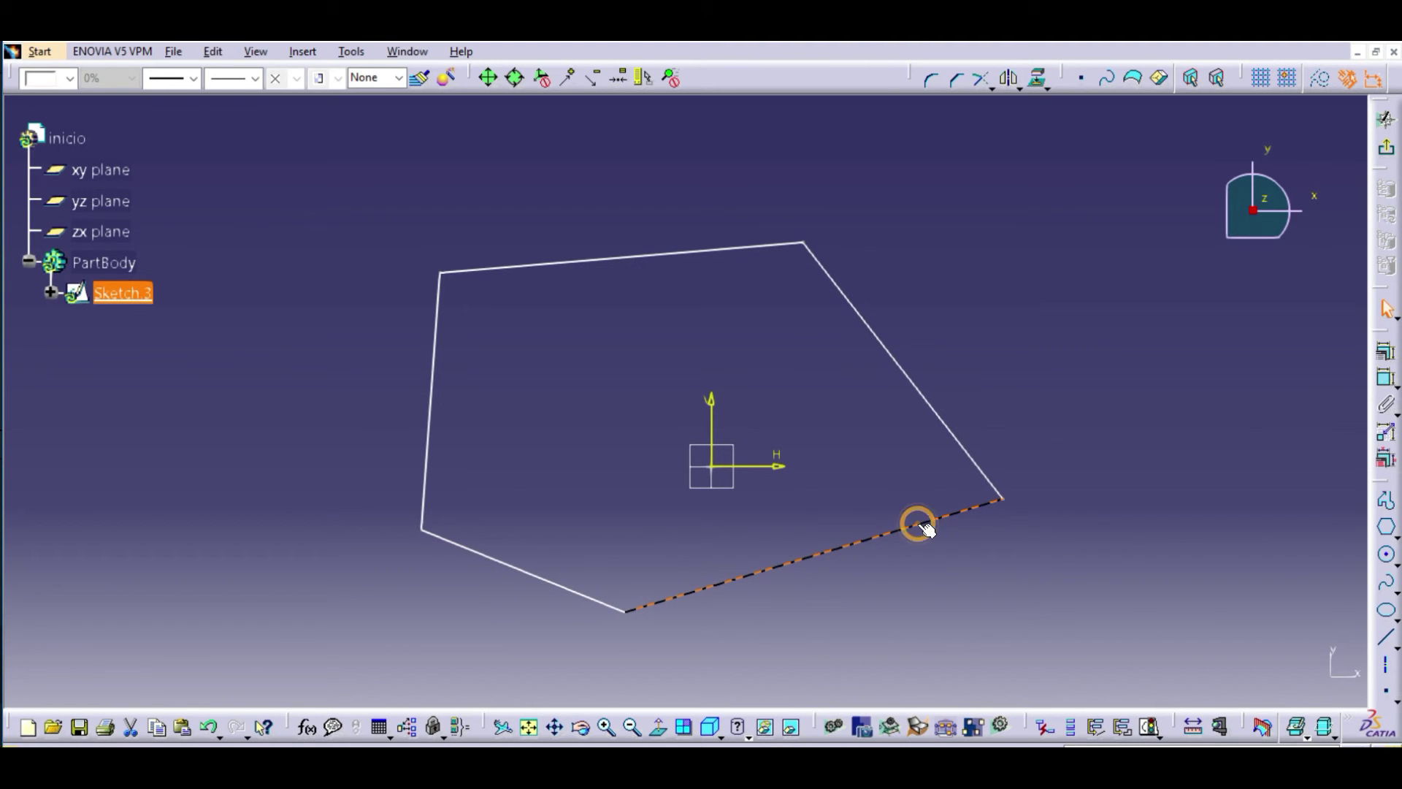
# - Exit the sketch and try extruding the closed five-sided profile as a 20 mm pad
pyautogui.click(1381, 145)
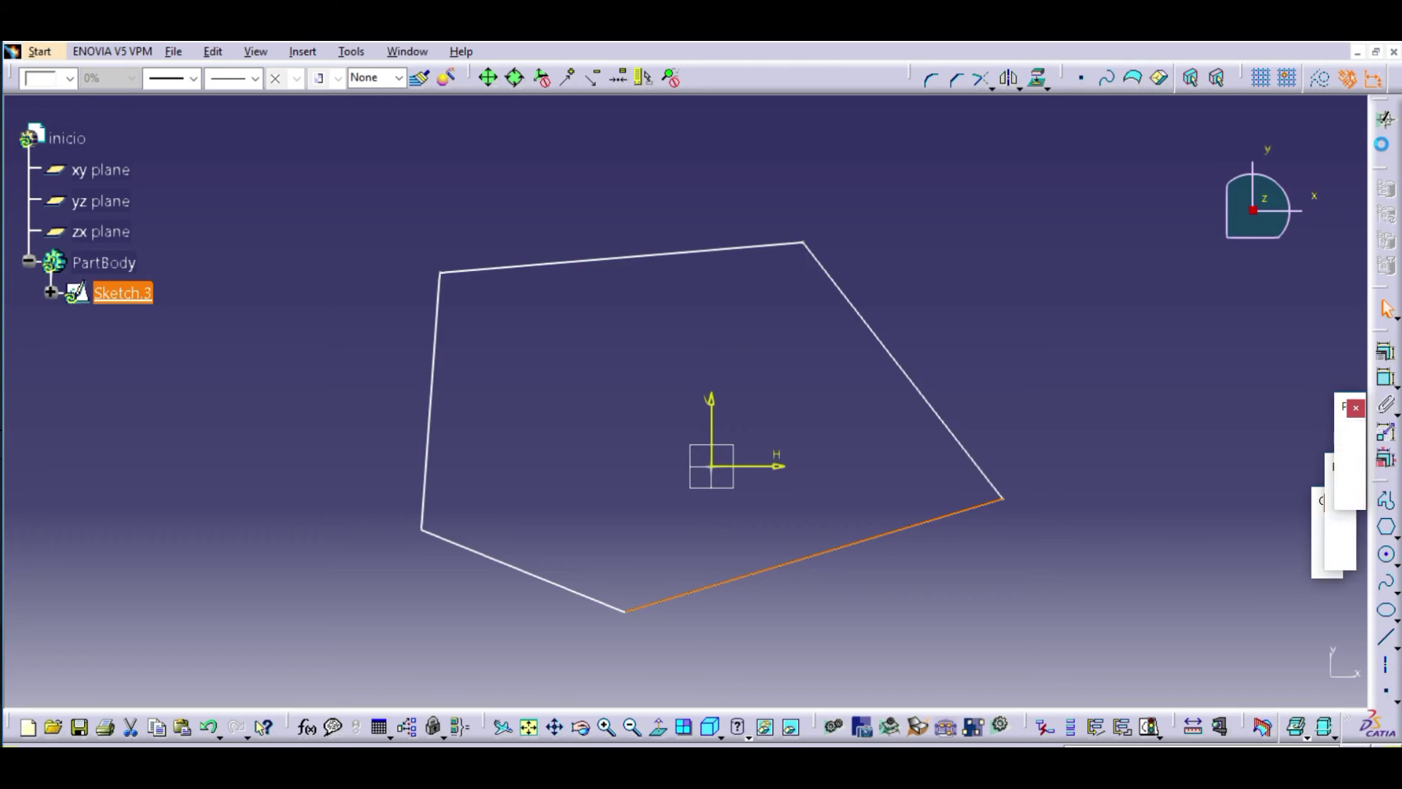
pyautogui.click(1387, 473)
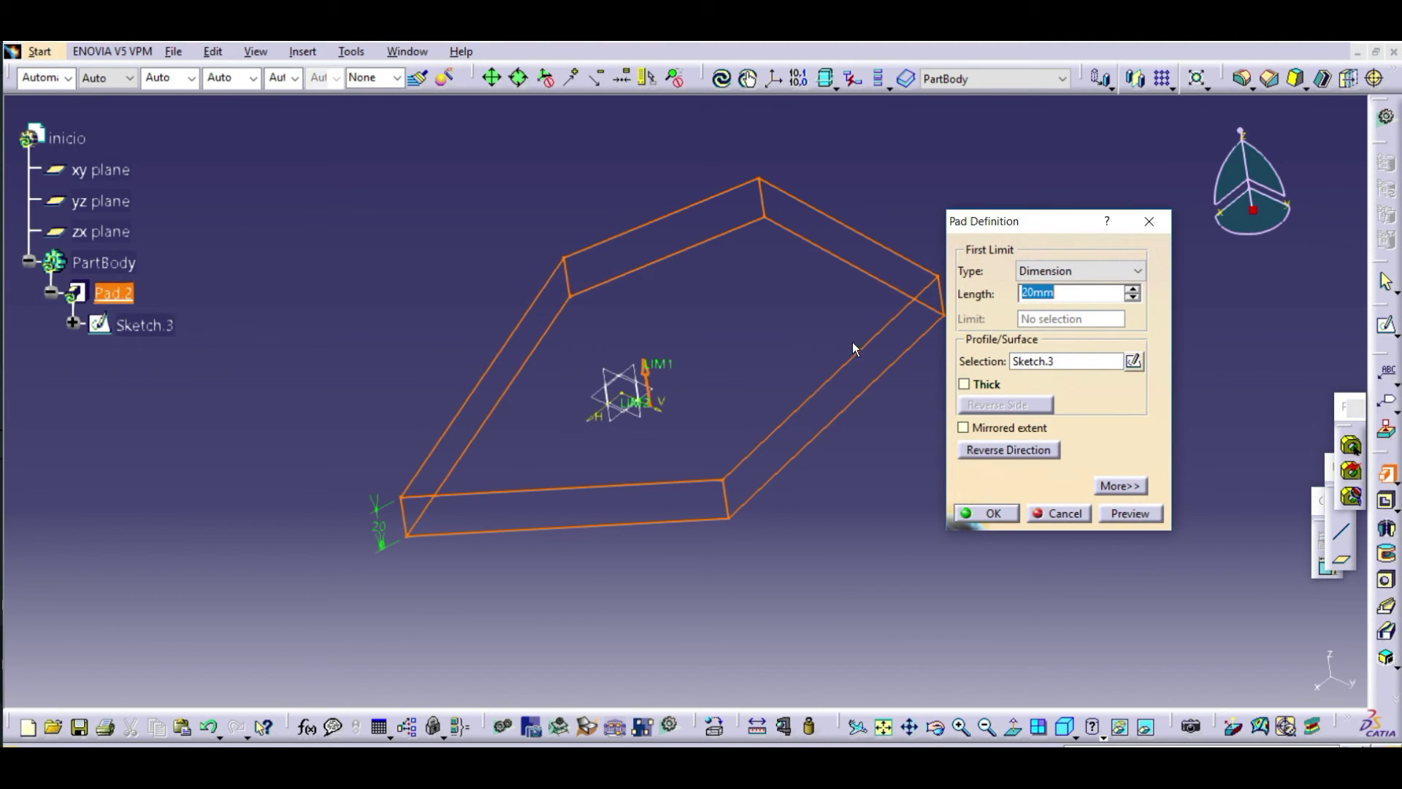
pyautogui.click(1058, 514)
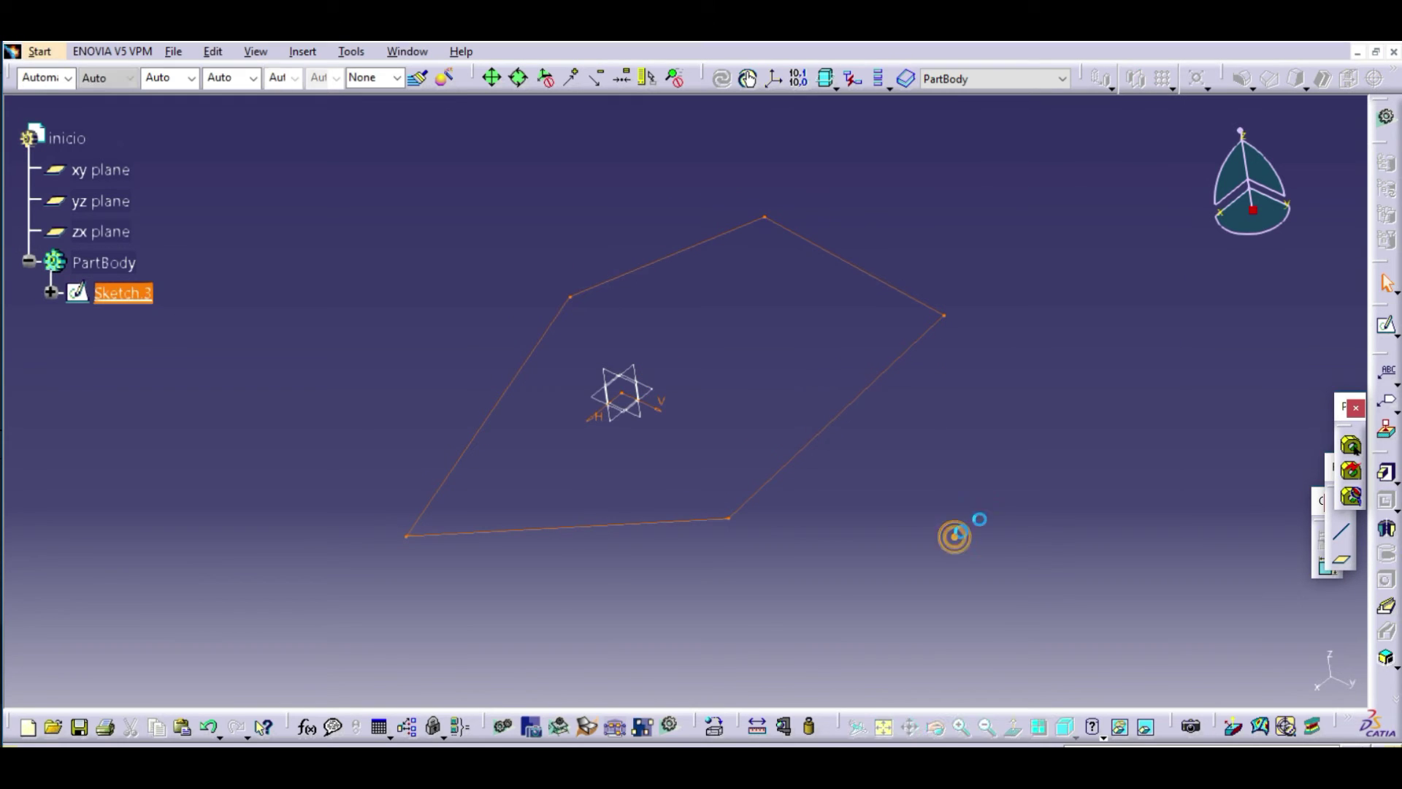
# - Reopen Sketch.3 and draw a circle in the empty area to the right of the five-sided profile
pyautogui.doubleClick(123, 293)
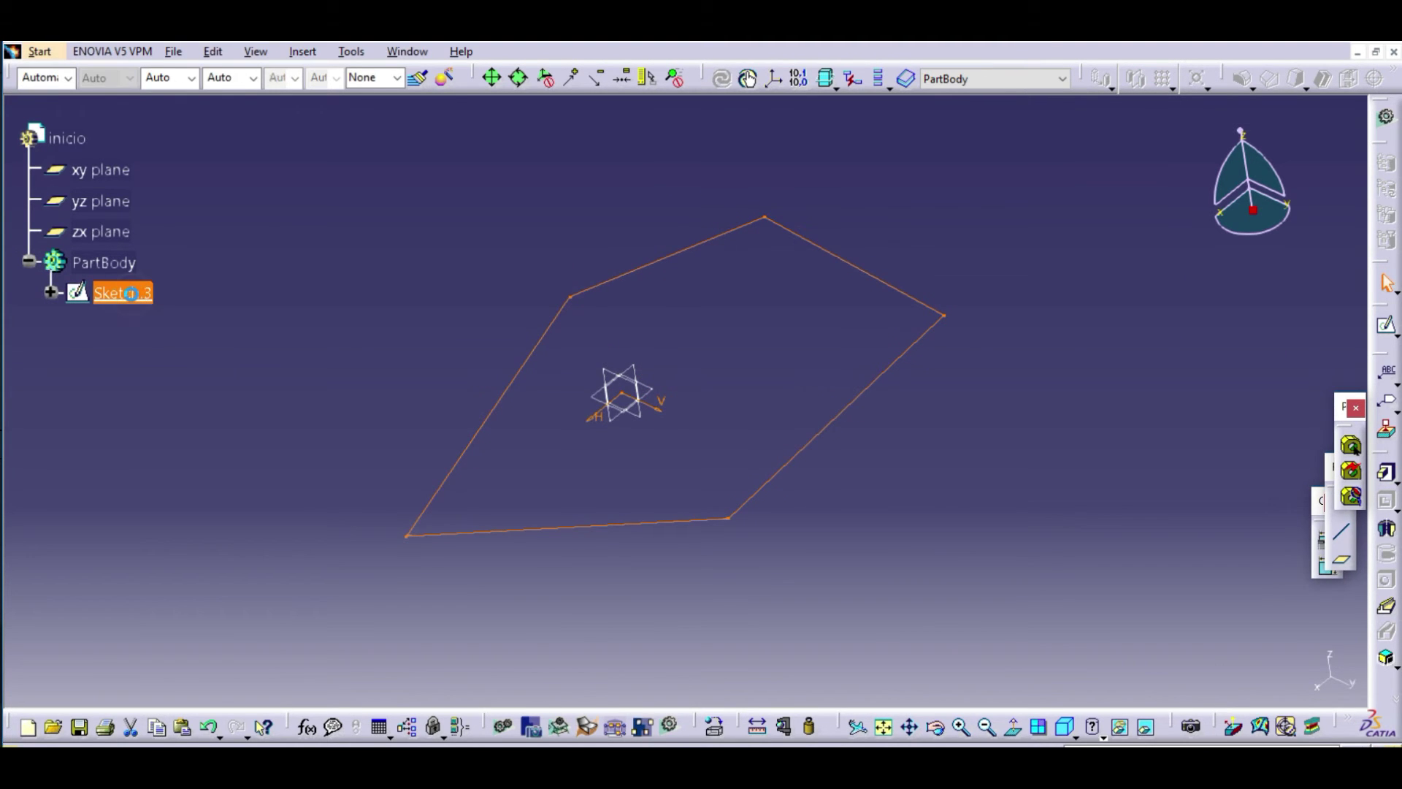
pyautogui.click(538, 447)
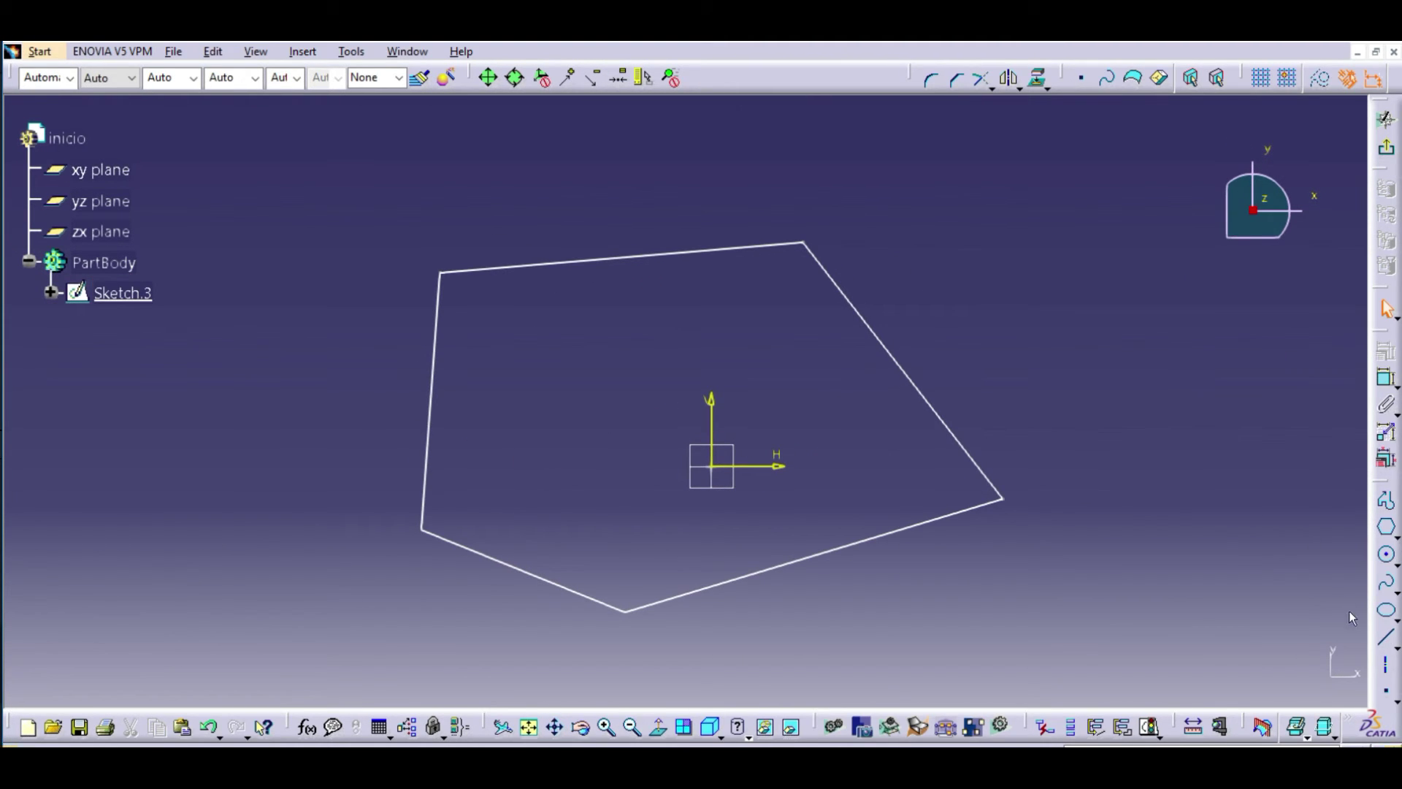
pyautogui.click(1386, 554)
pyautogui.click(1080, 342)
pyautogui.click(1052, 247)
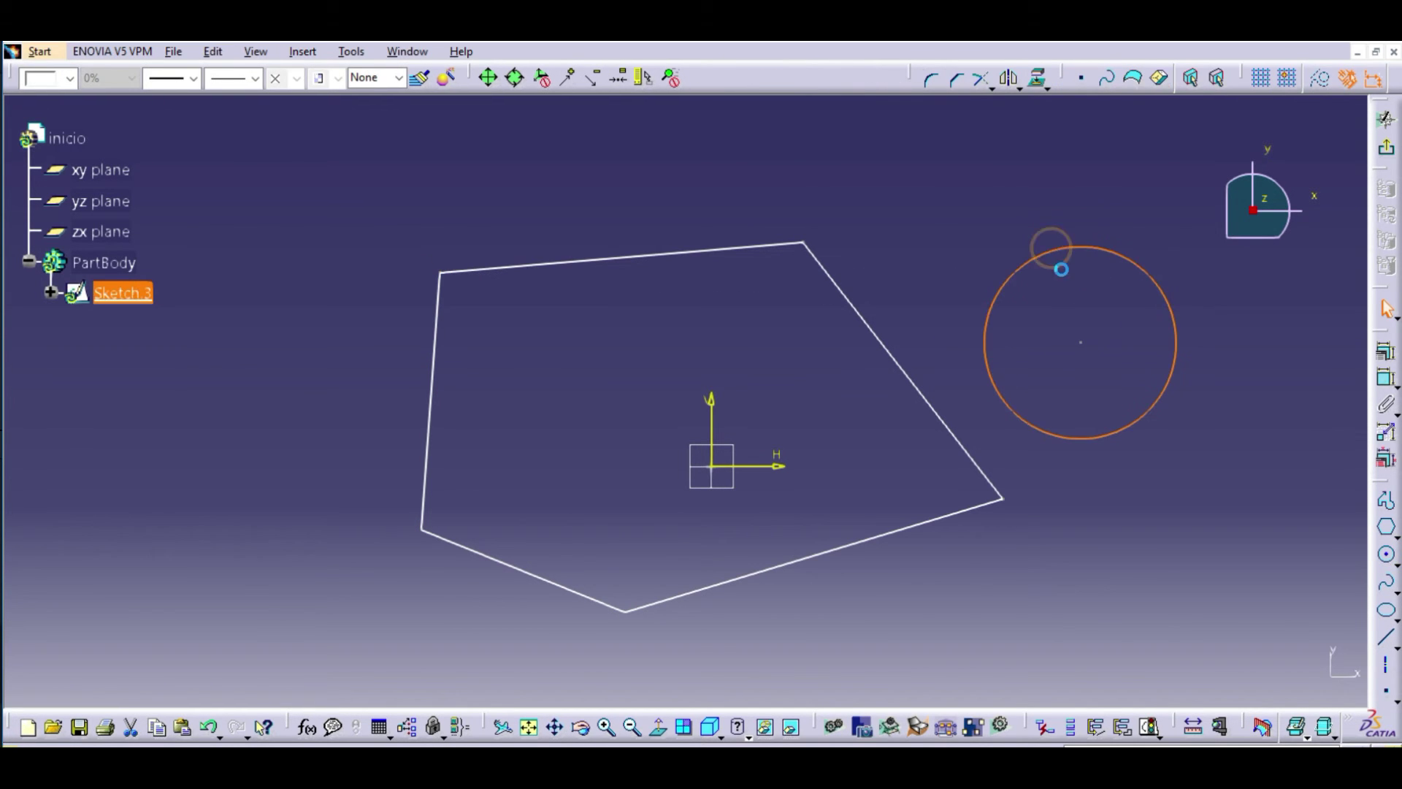
pyautogui.click(1231, 400)
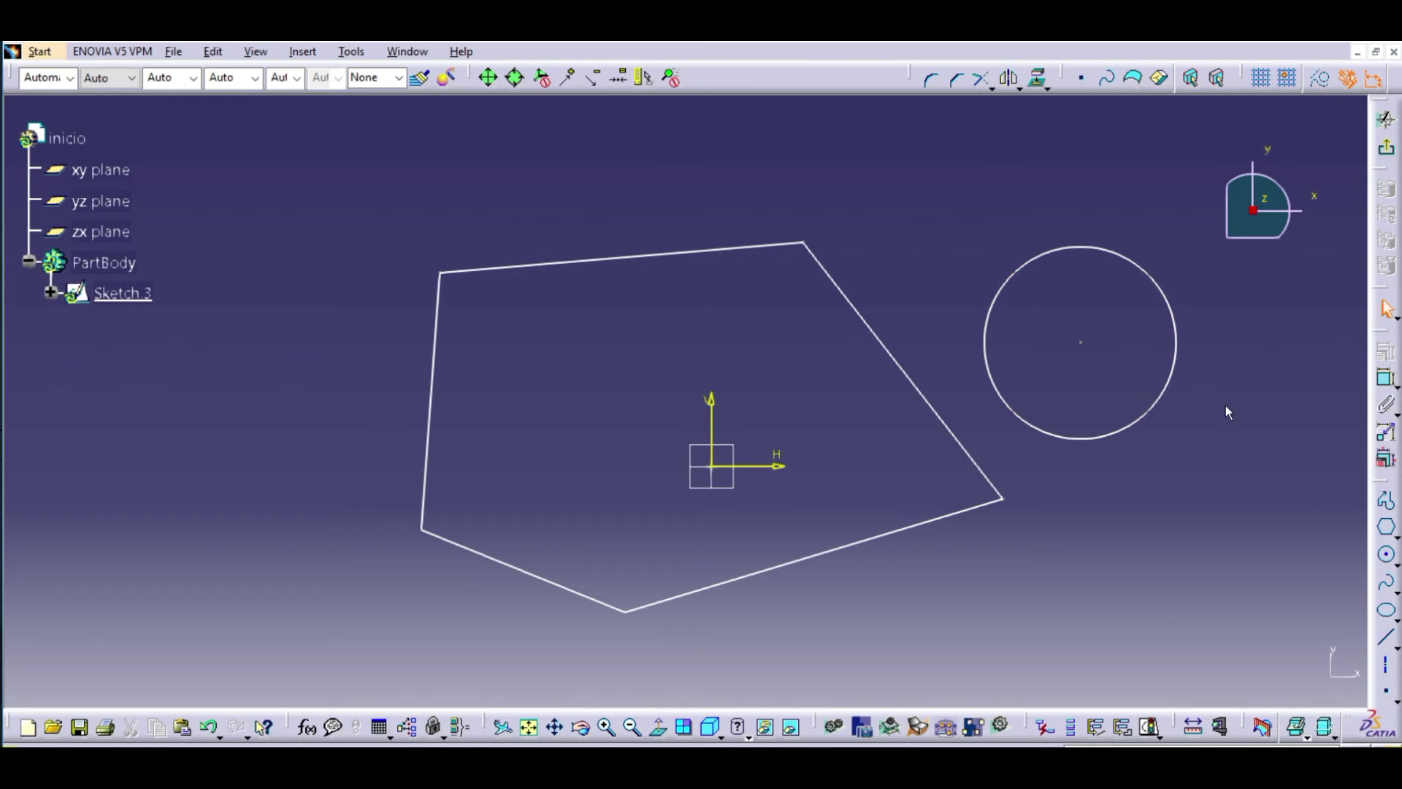
# - Draw a looping 12-point spline around and across the upper part of the five-sided profile, ending at its start point
pyautogui.click(1386, 582)
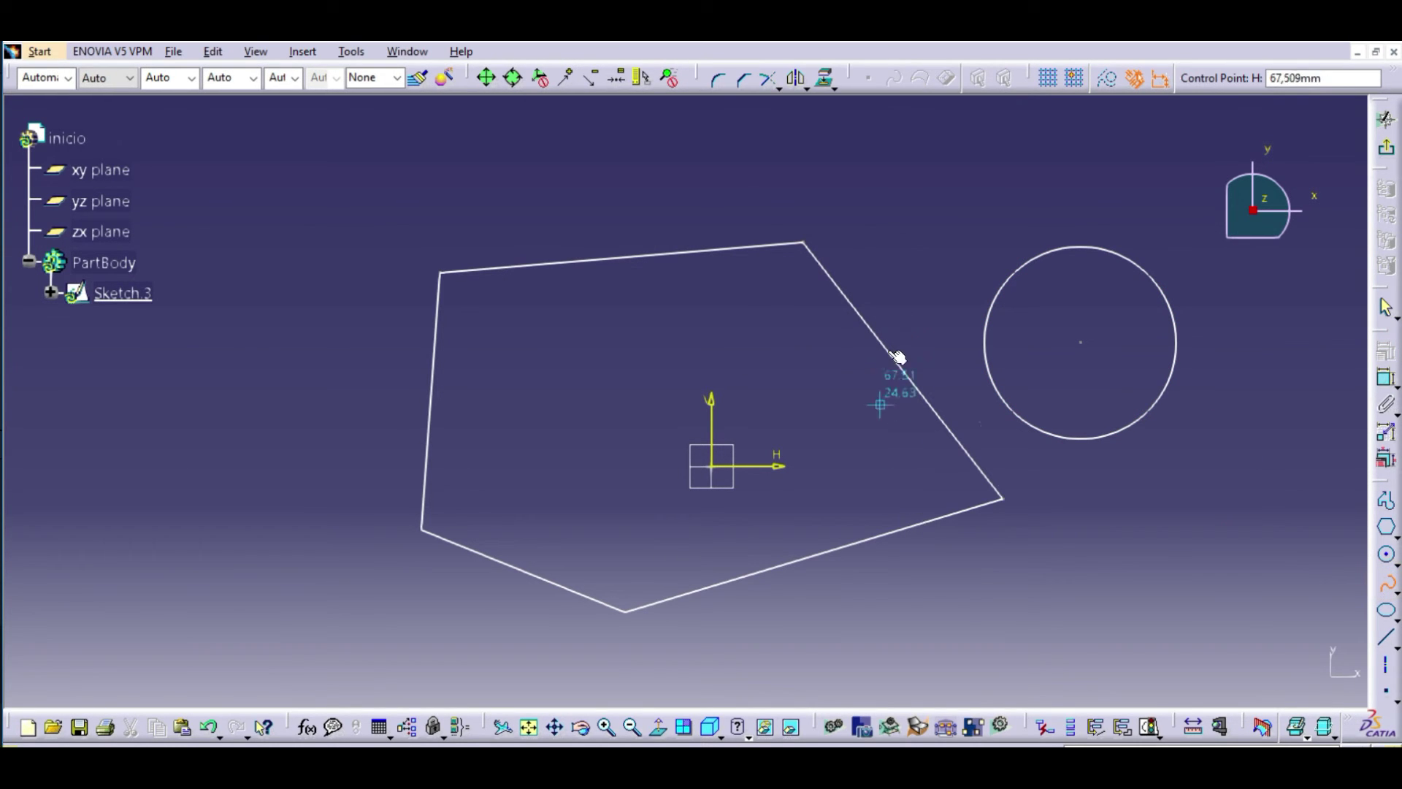
pyautogui.click(918, 215)
pyautogui.click(827, 154)
pyautogui.click(700, 167)
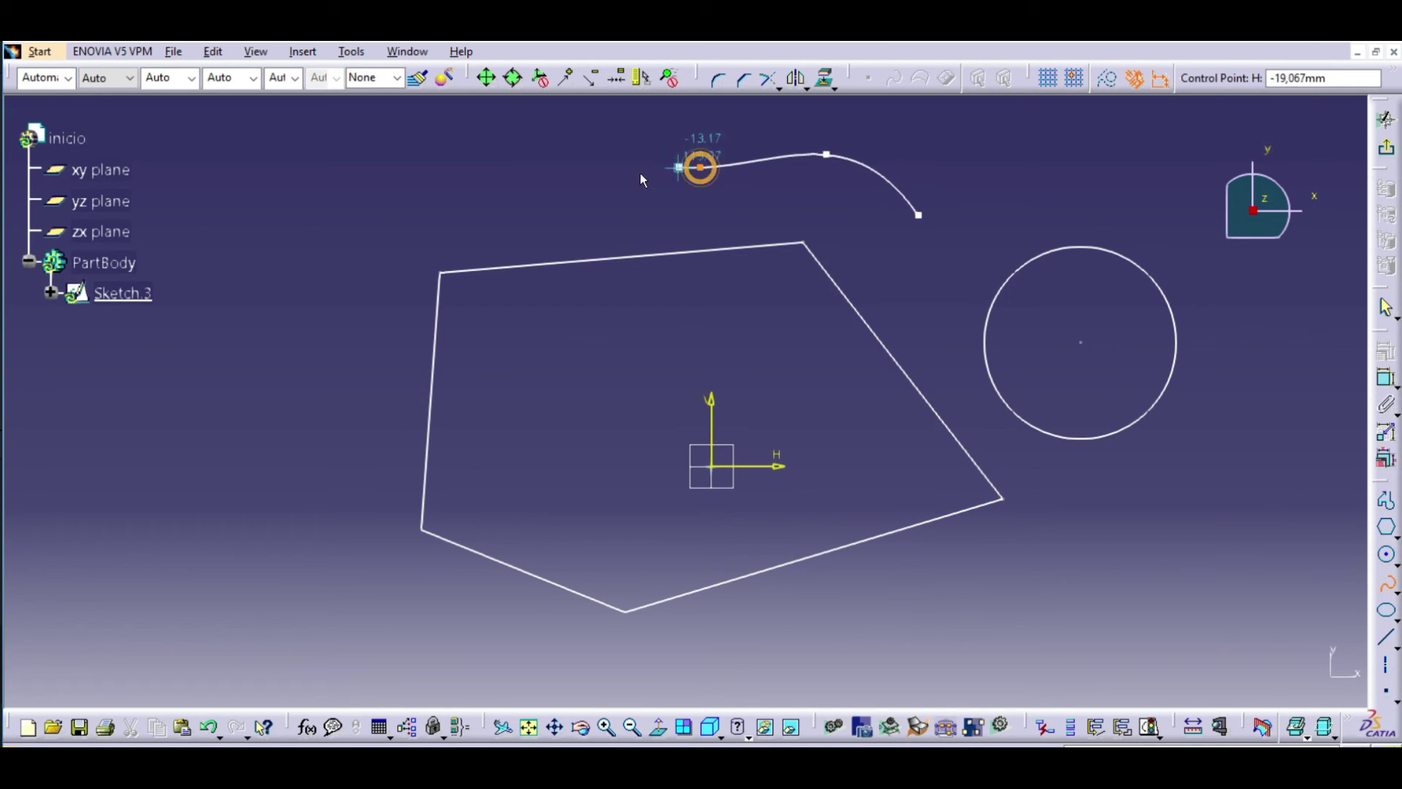
pyautogui.click(503, 154)
pyautogui.click(376, 207)
pyautogui.click(294, 319)
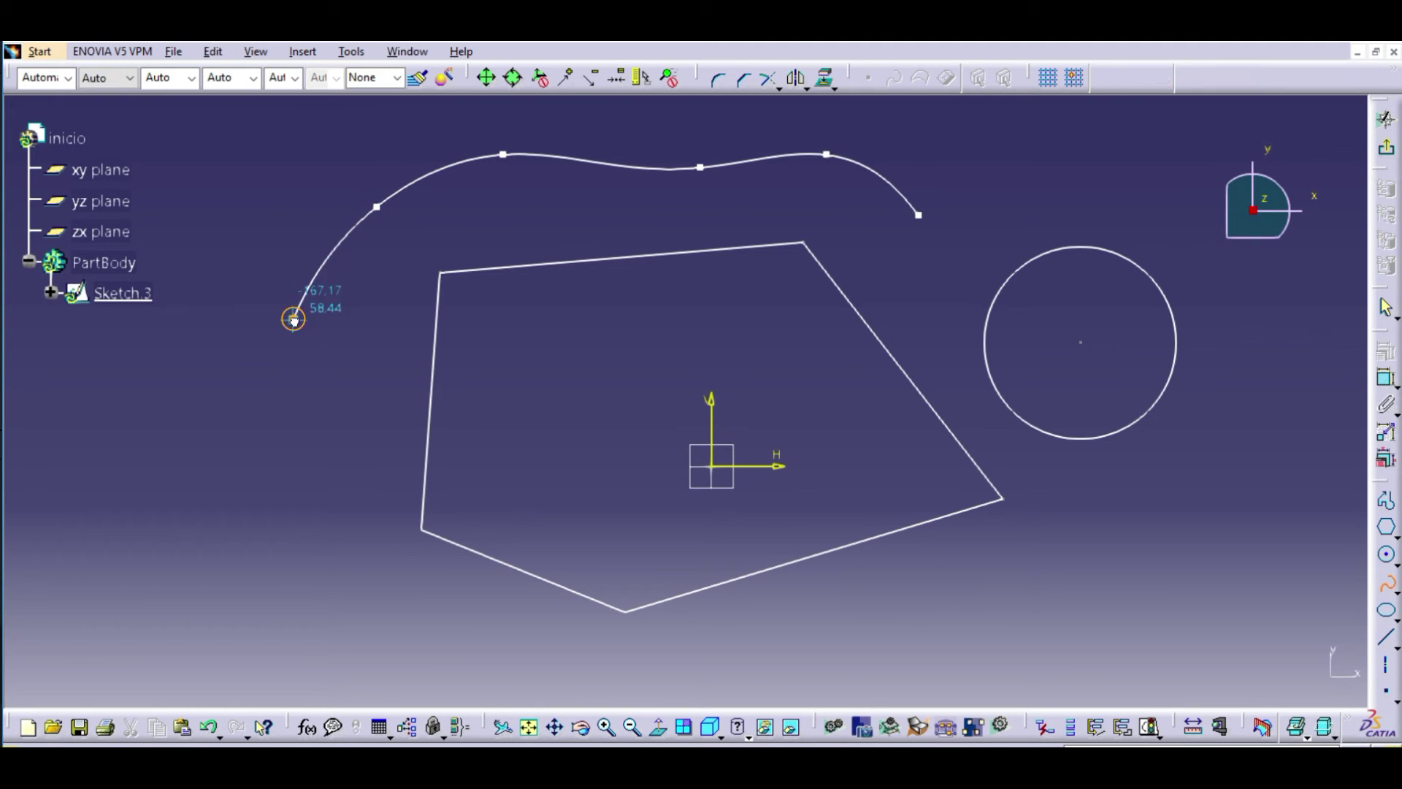
pyautogui.click(362, 404)
pyautogui.click(513, 414)
pyautogui.click(637, 335)
pyautogui.click(733, 367)
pyautogui.click(905, 311)
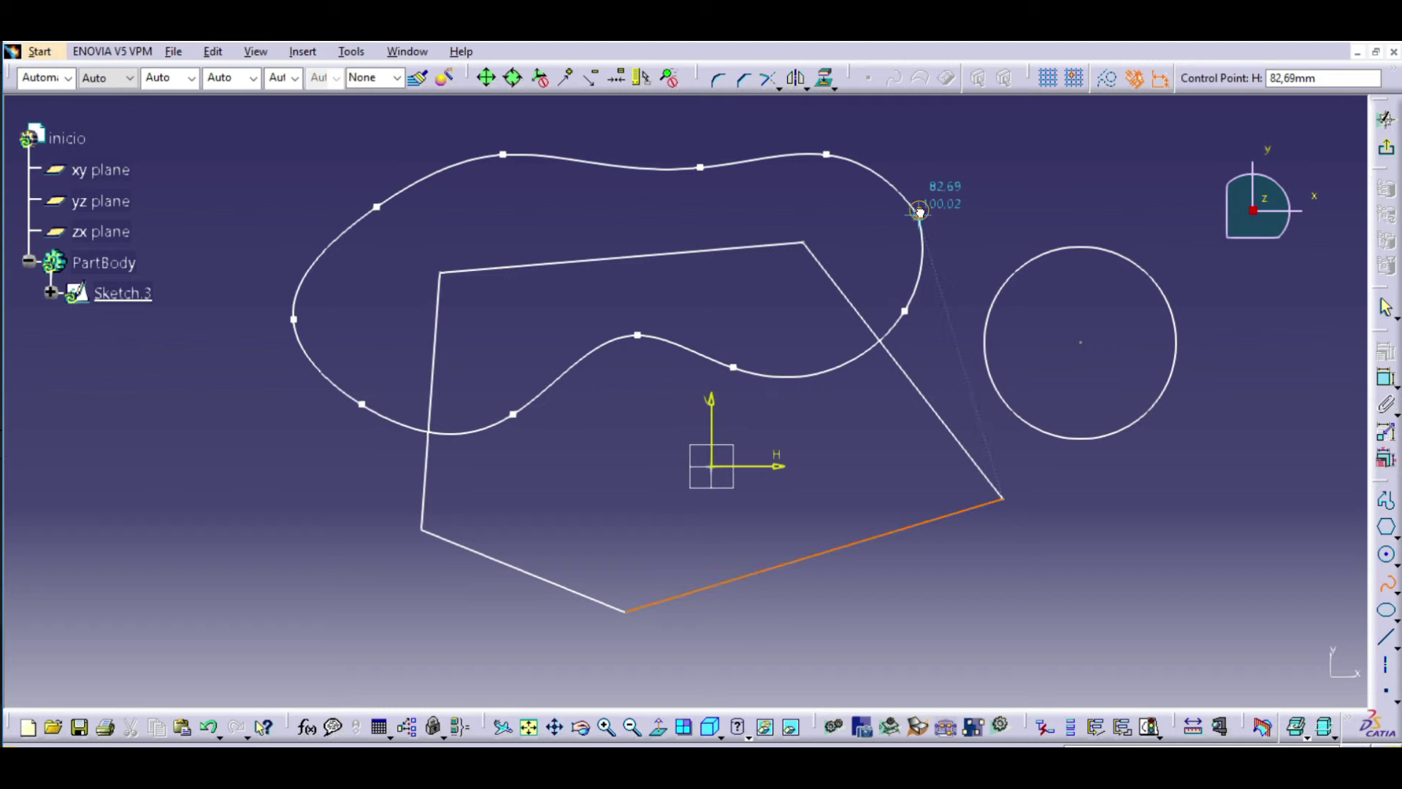
pyautogui.click(918, 215)
pyautogui.press('Escape')
pyautogui.press('Escape')
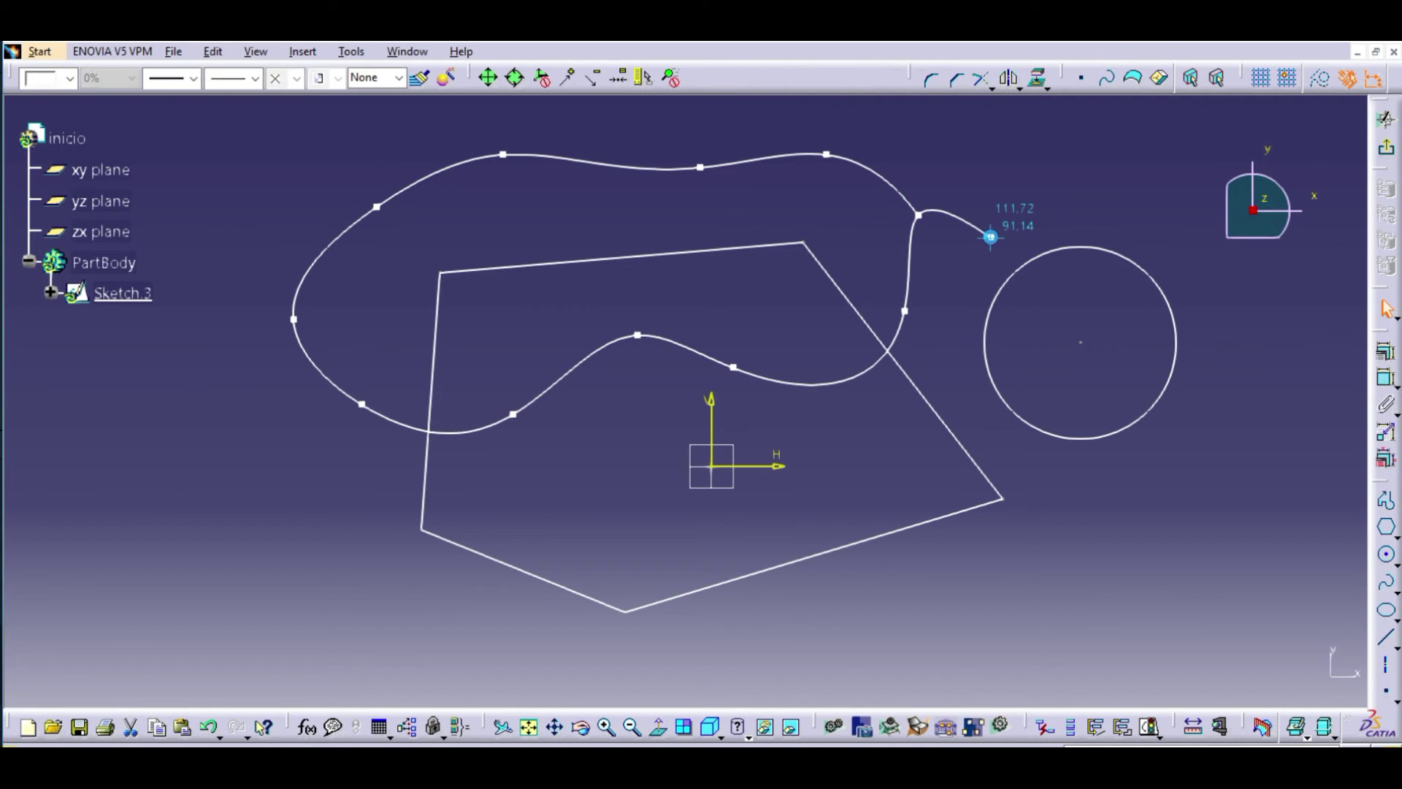
# - Reshape the spline by pulling its end point off the start point and moving six more control points along the loop
pyautogui.moveTo(919, 216)
pyautogui.mouseDown()
pyautogui.moveTo(892, 216)
pyautogui.moveTo(928, 240)
pyautogui.mouseUp()
pyautogui.moveTo(828, 155); pyautogui.dragTo(808, 136)
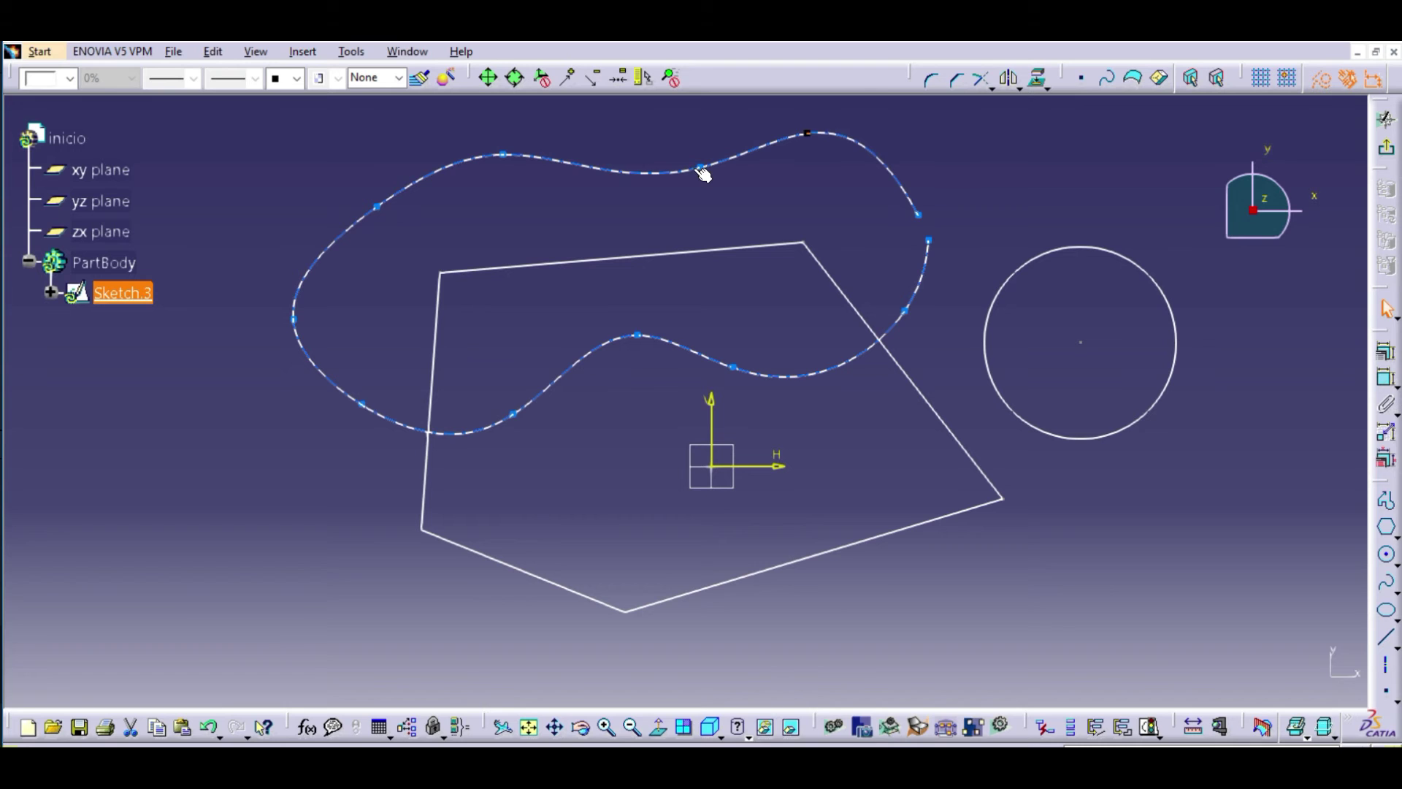
pyautogui.moveTo(701, 168); pyautogui.dragTo(639, 198)
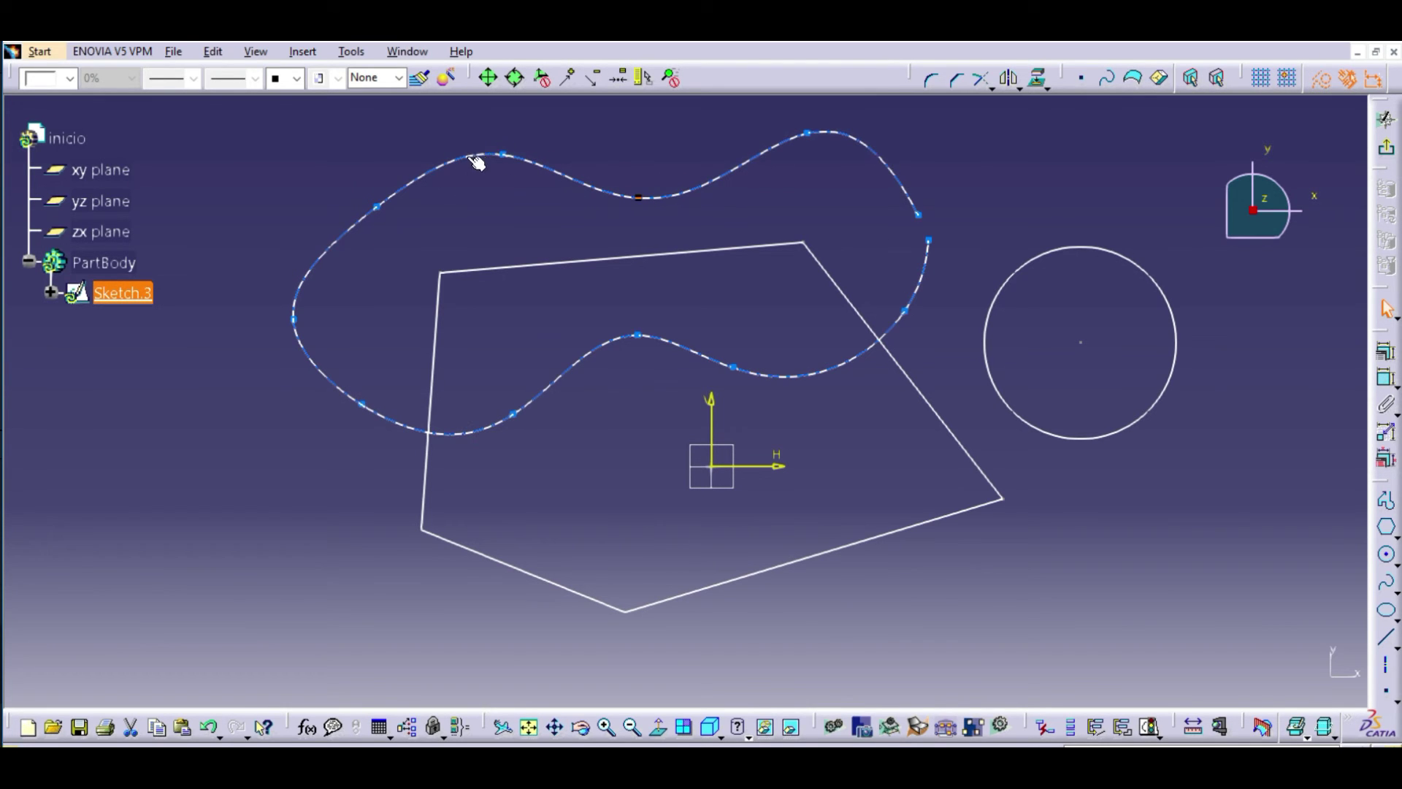
pyautogui.moveTo(503, 155)
pyautogui.mouseDown()
pyautogui.moveTo(464, 155)
pyautogui.moveTo(489, 154)
pyautogui.mouseUp()
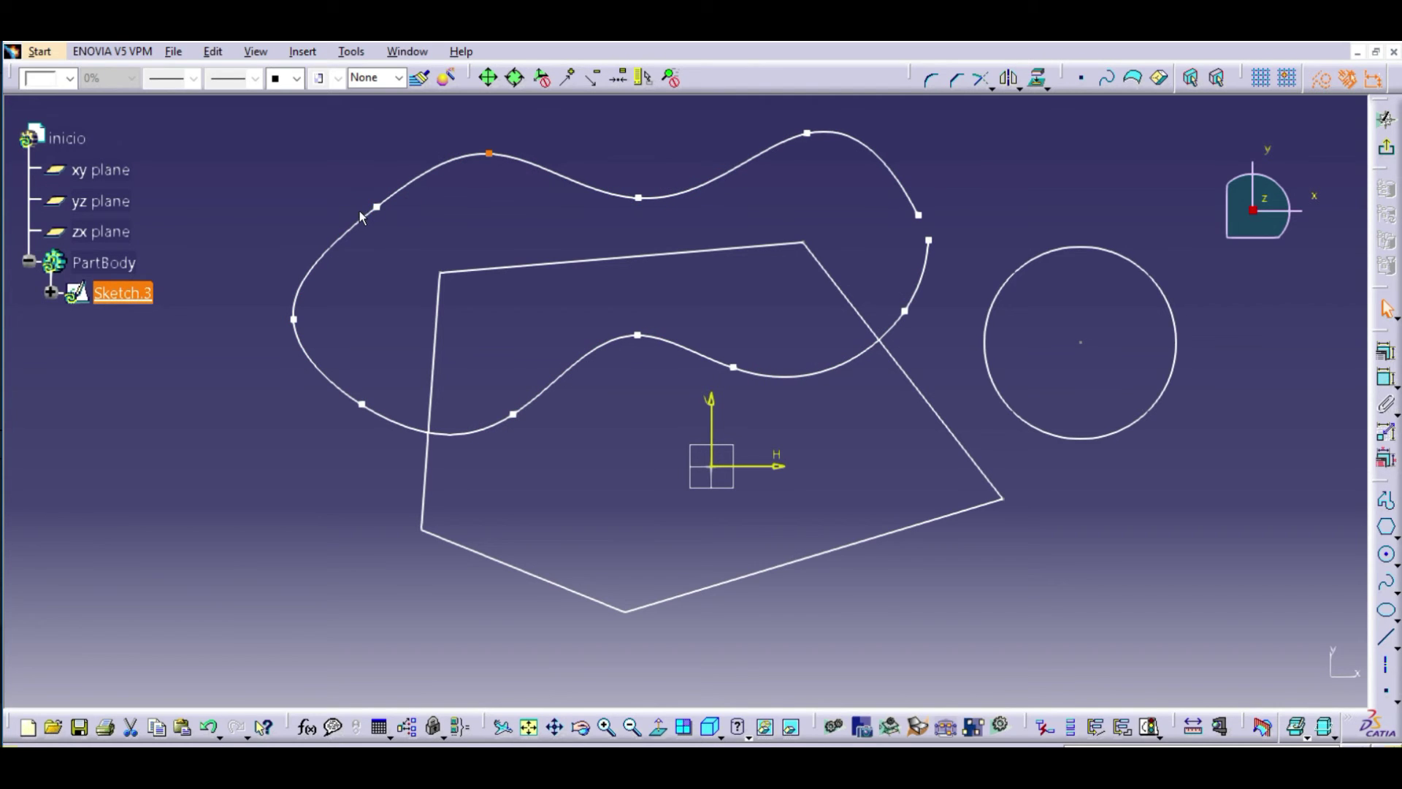
pyautogui.moveTo(378, 207); pyautogui.dragTo(331, 206)
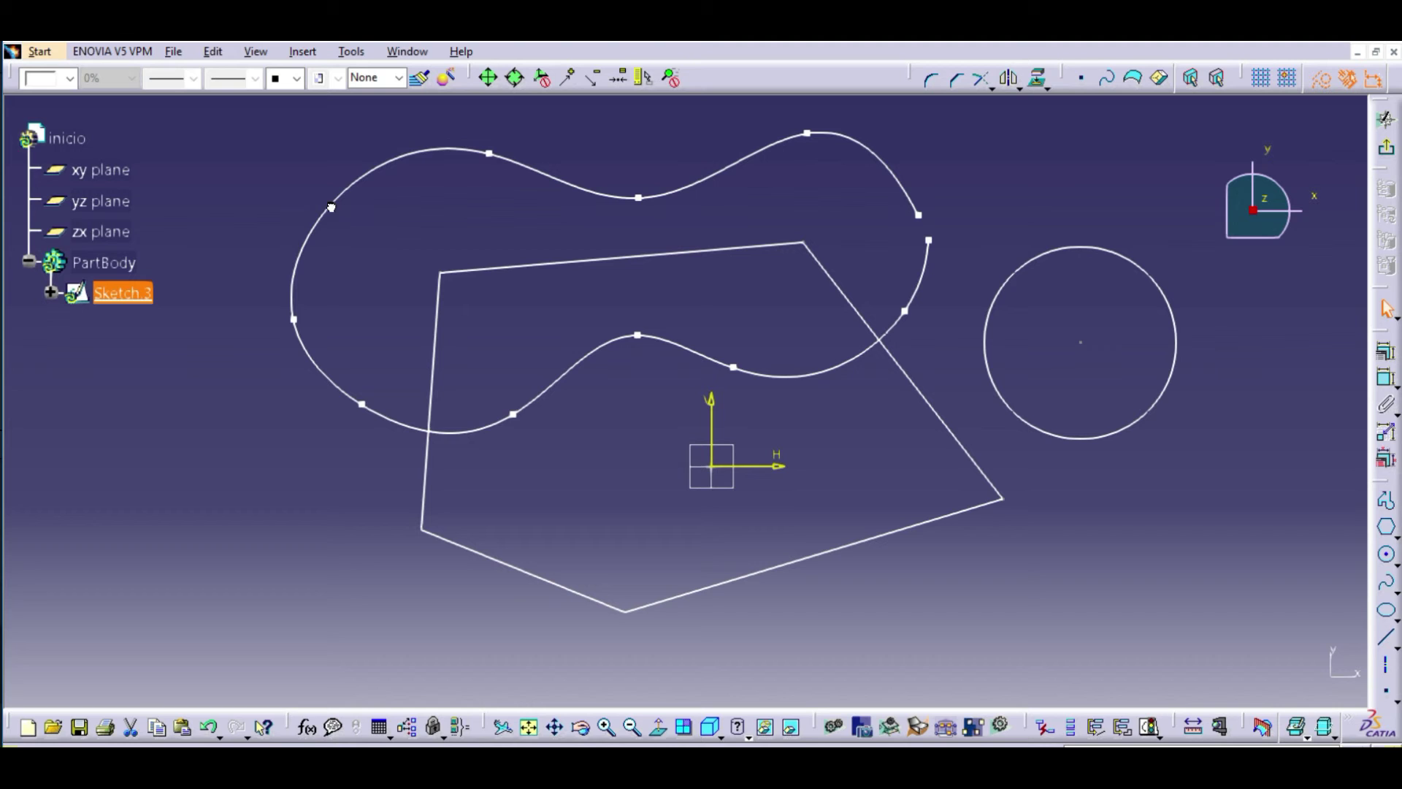
pyautogui.moveTo(294, 319); pyautogui.dragTo(307, 305)
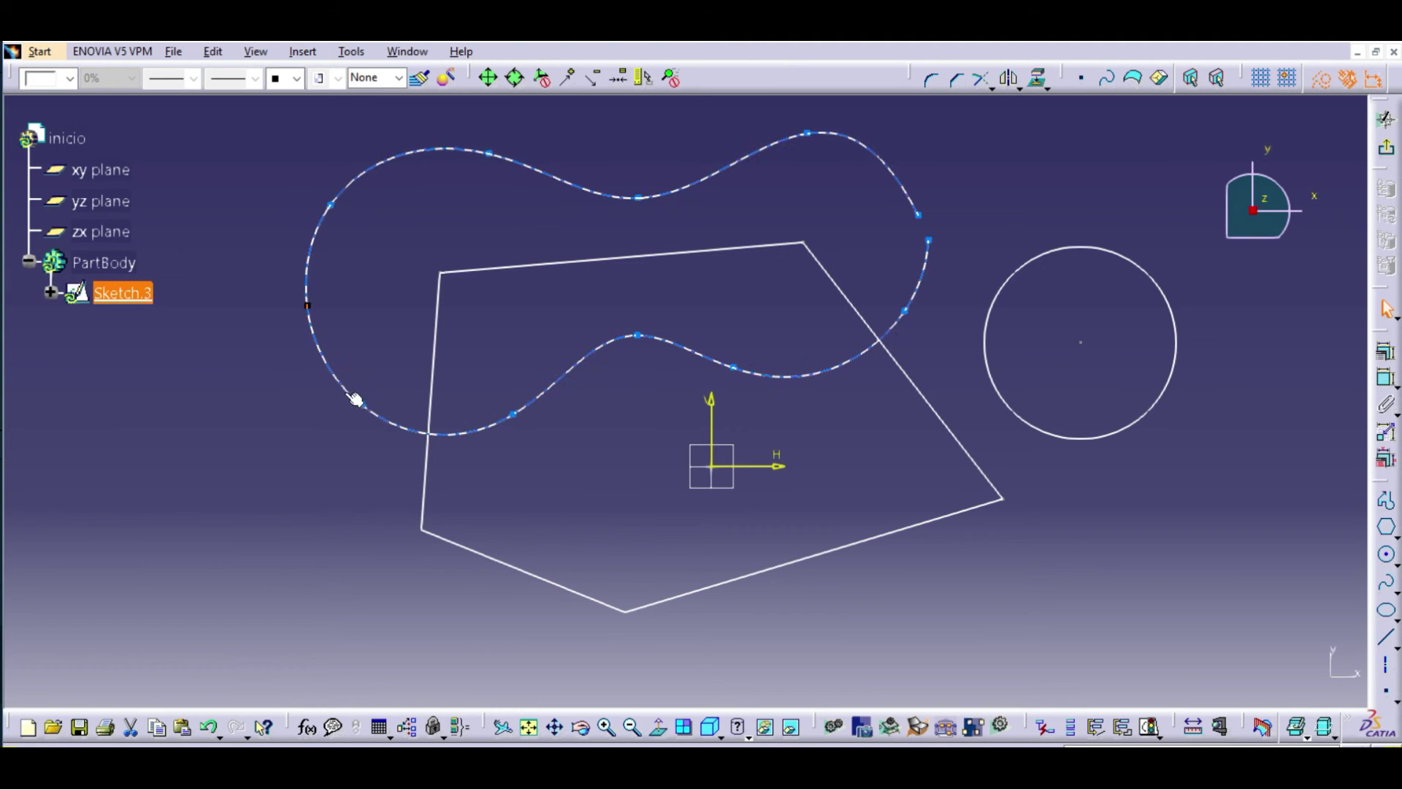
pyautogui.moveTo(362, 401); pyautogui.dragTo(376, 362)
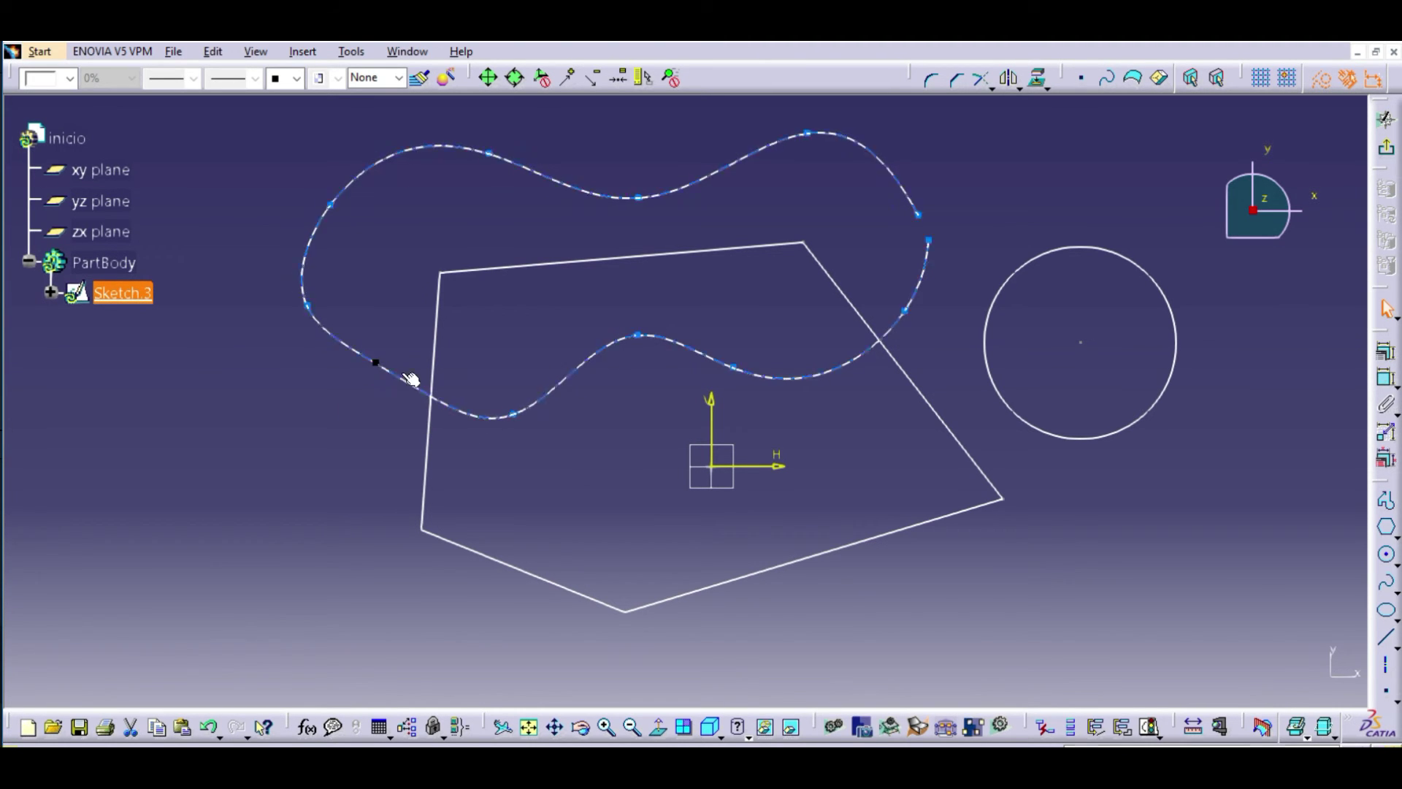
# - Lower the middle control point on the spline's lower side slightly and dimension its vertical distance from the horizontal axis
pyautogui.moveTo(636, 334); pyautogui.dragTo(635, 354)
pyautogui.click(673, 445)
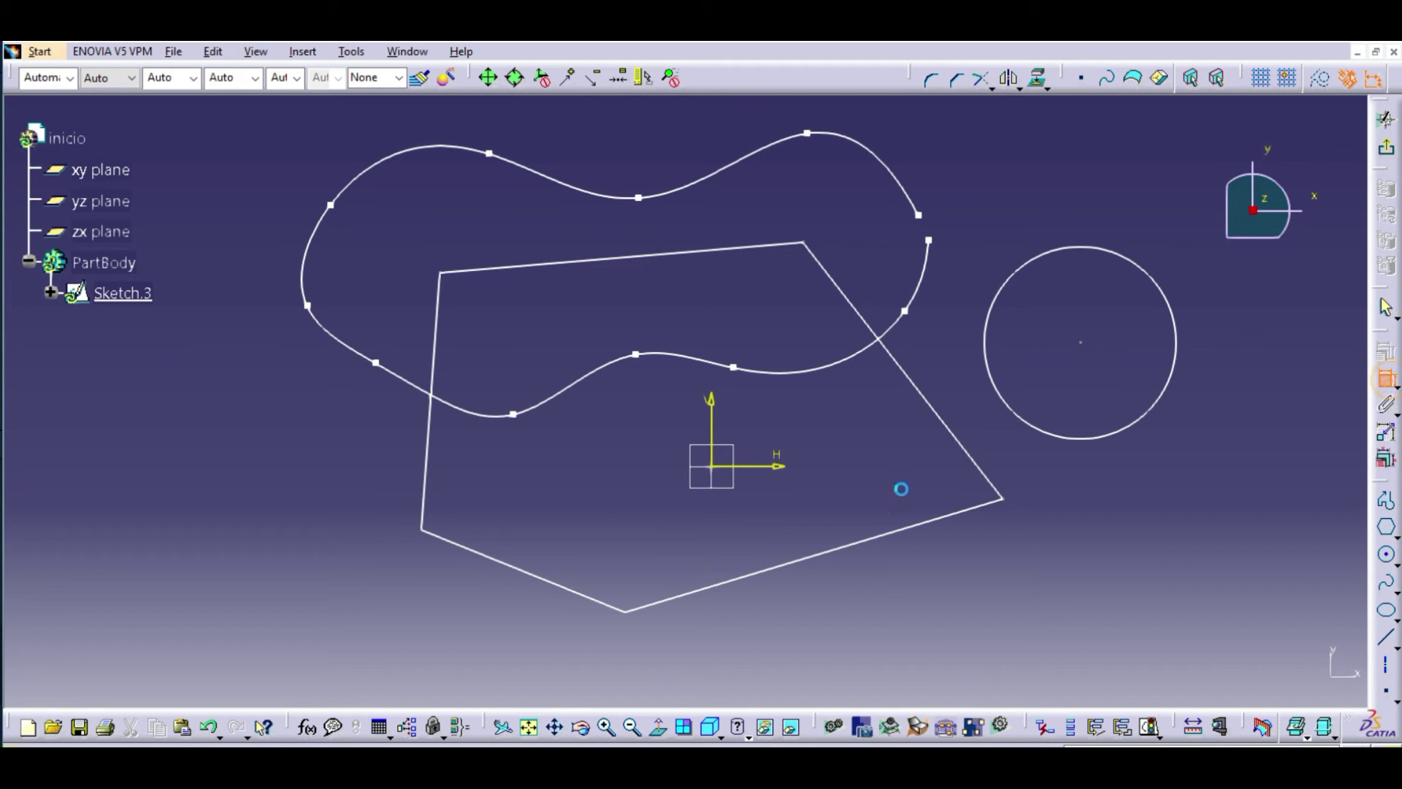
pyautogui.click(780, 467)
pyautogui.click(636, 354)
pyautogui.click(627, 434)
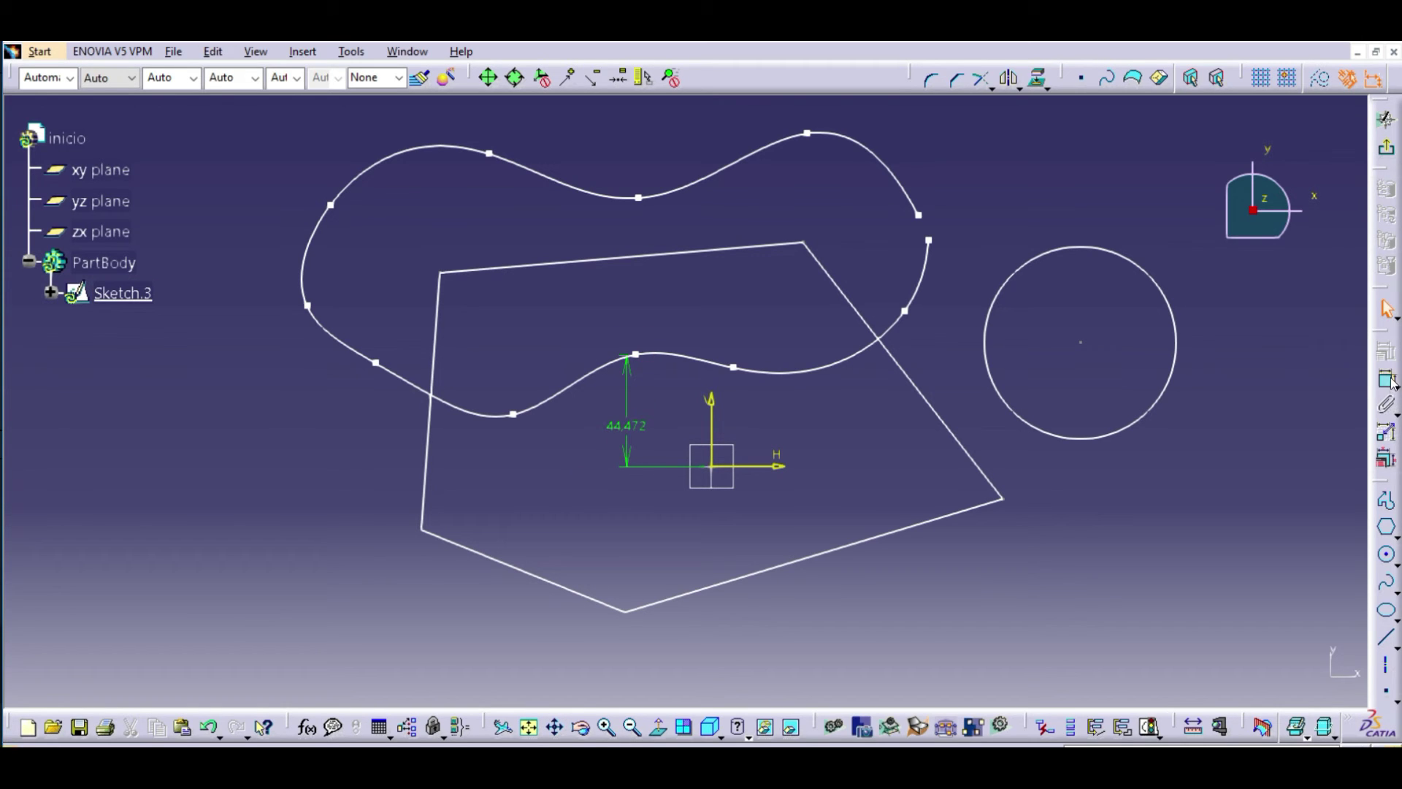
# - Dimension the distance between that control point and its neighbour to the right, placing the dimension above the spline
pyautogui.click(734, 365)
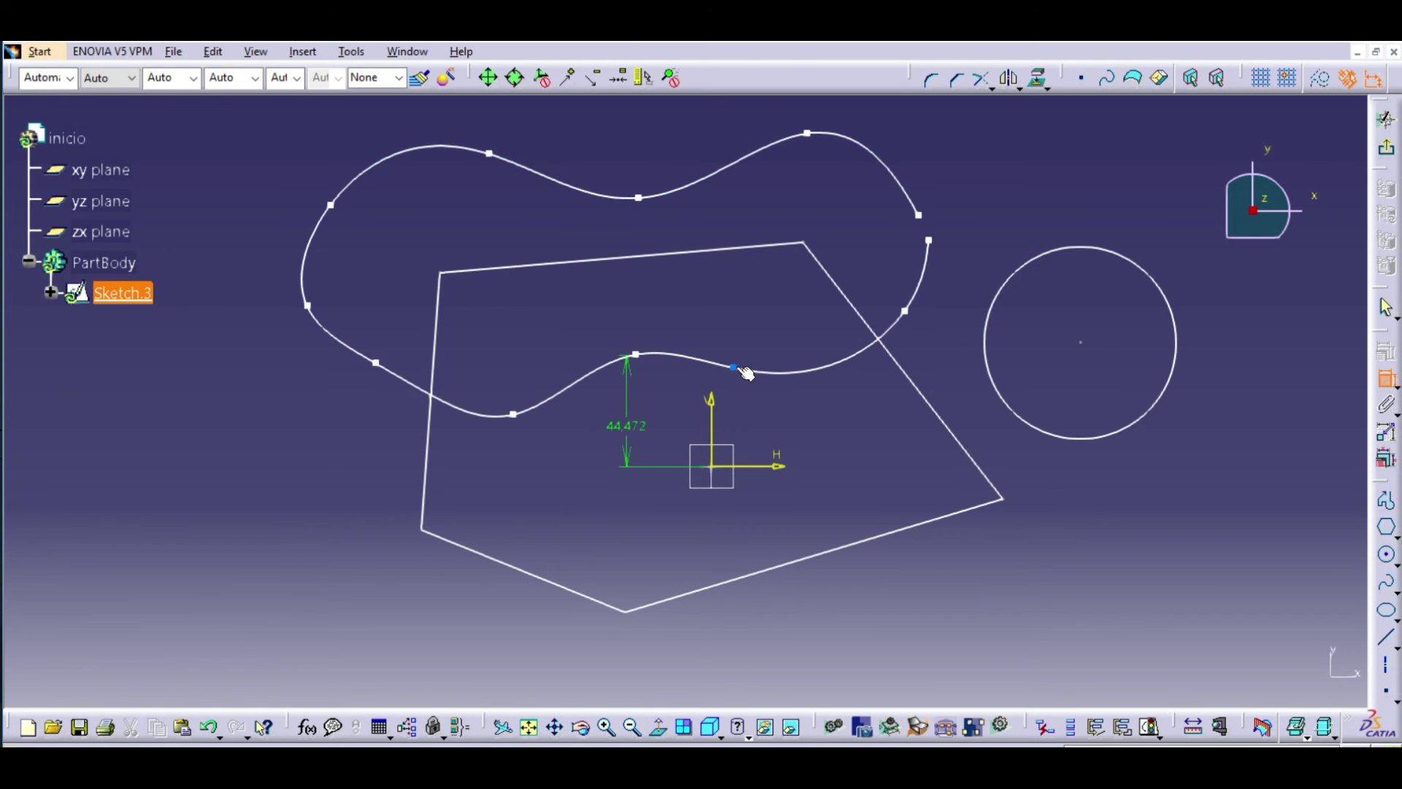
pyautogui.click(636, 355)
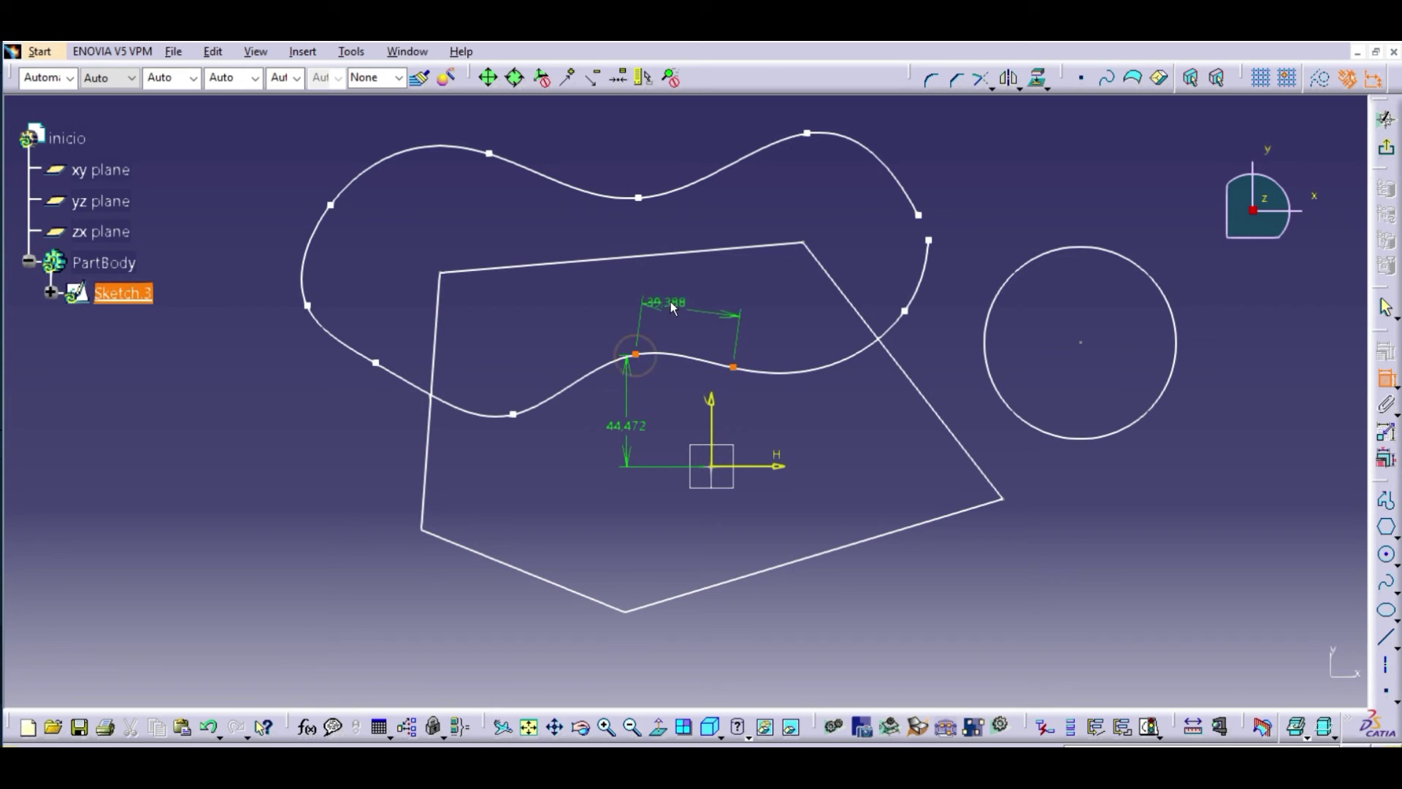
pyautogui.click(666, 299)
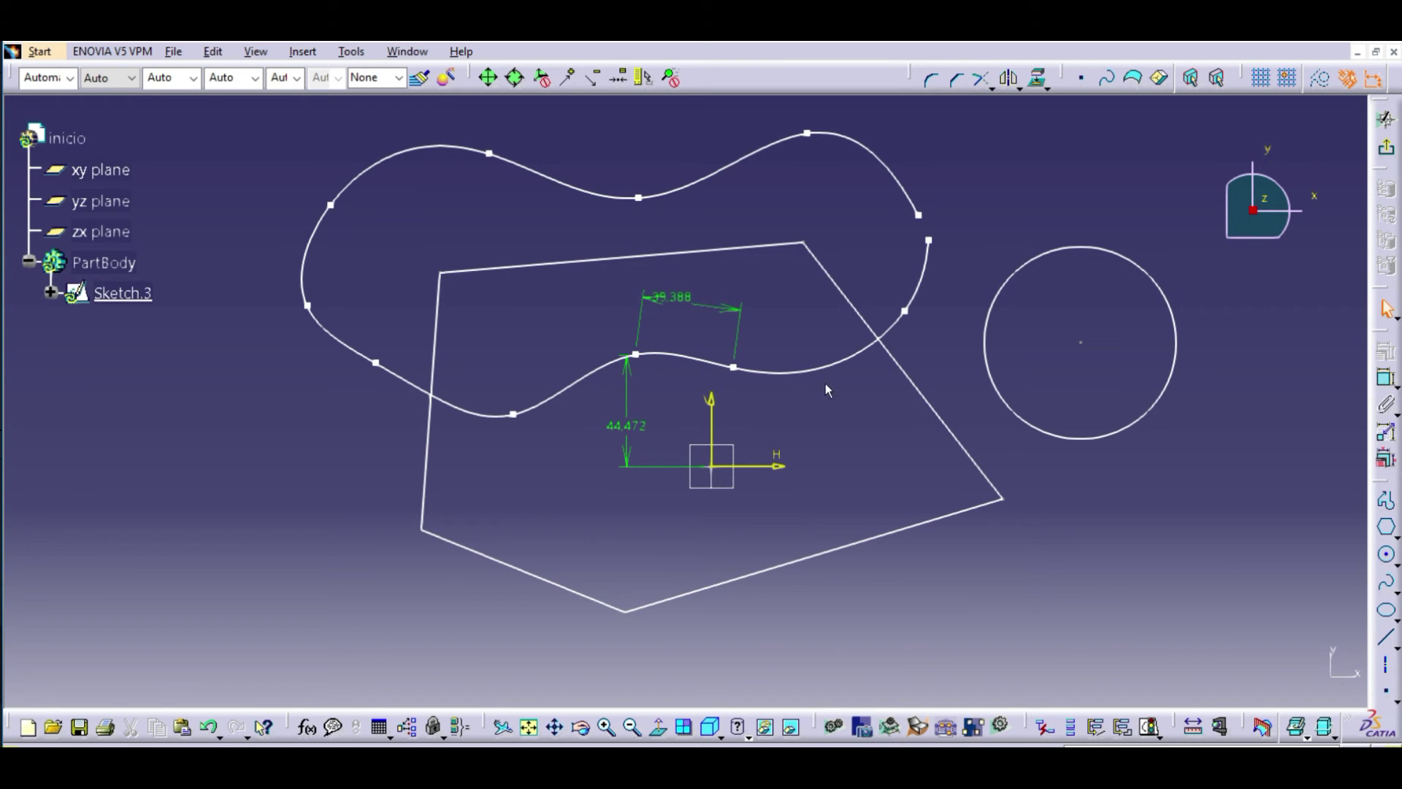
# - Dimension the circle's diameter, placing the value below and to the right of the circle
pyautogui.click(1385, 383)
pyautogui.click(1169, 303)
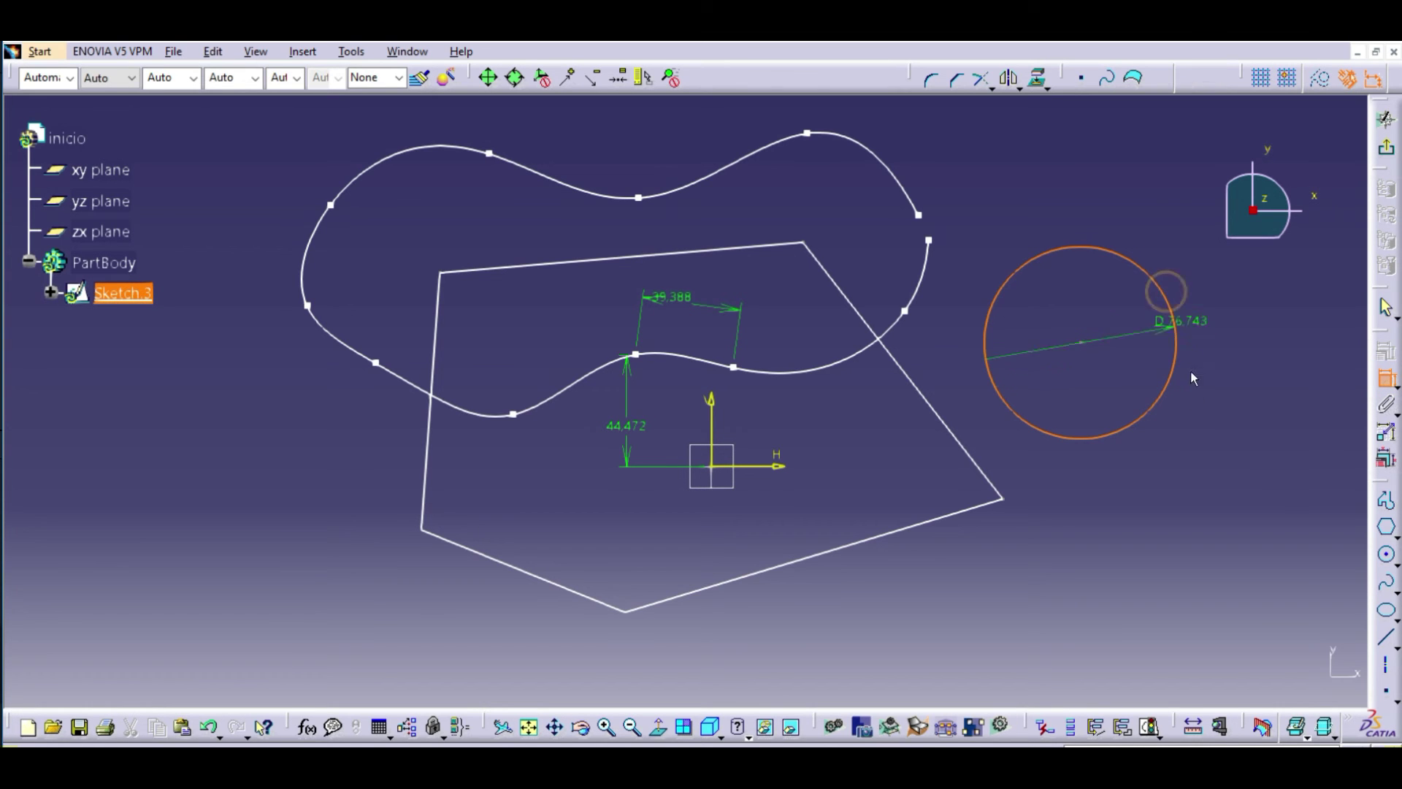
pyautogui.click(1188, 483)
# - Change the circle's dimension type from Diameter to Radius in its constraint definition
pyautogui.doubleClick(1183, 478)
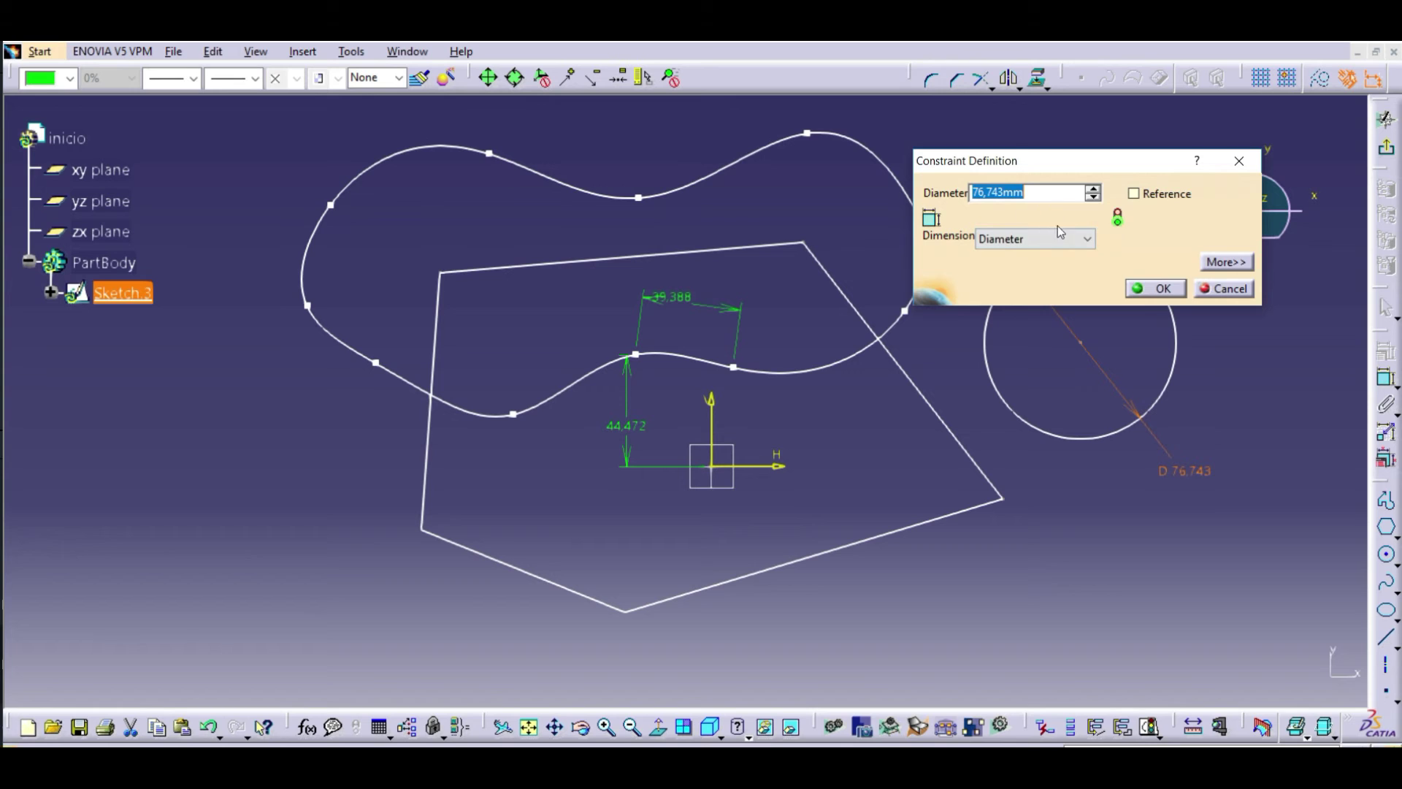
pyautogui.moveTo(1102, 165); pyautogui.dragTo(904, 160)
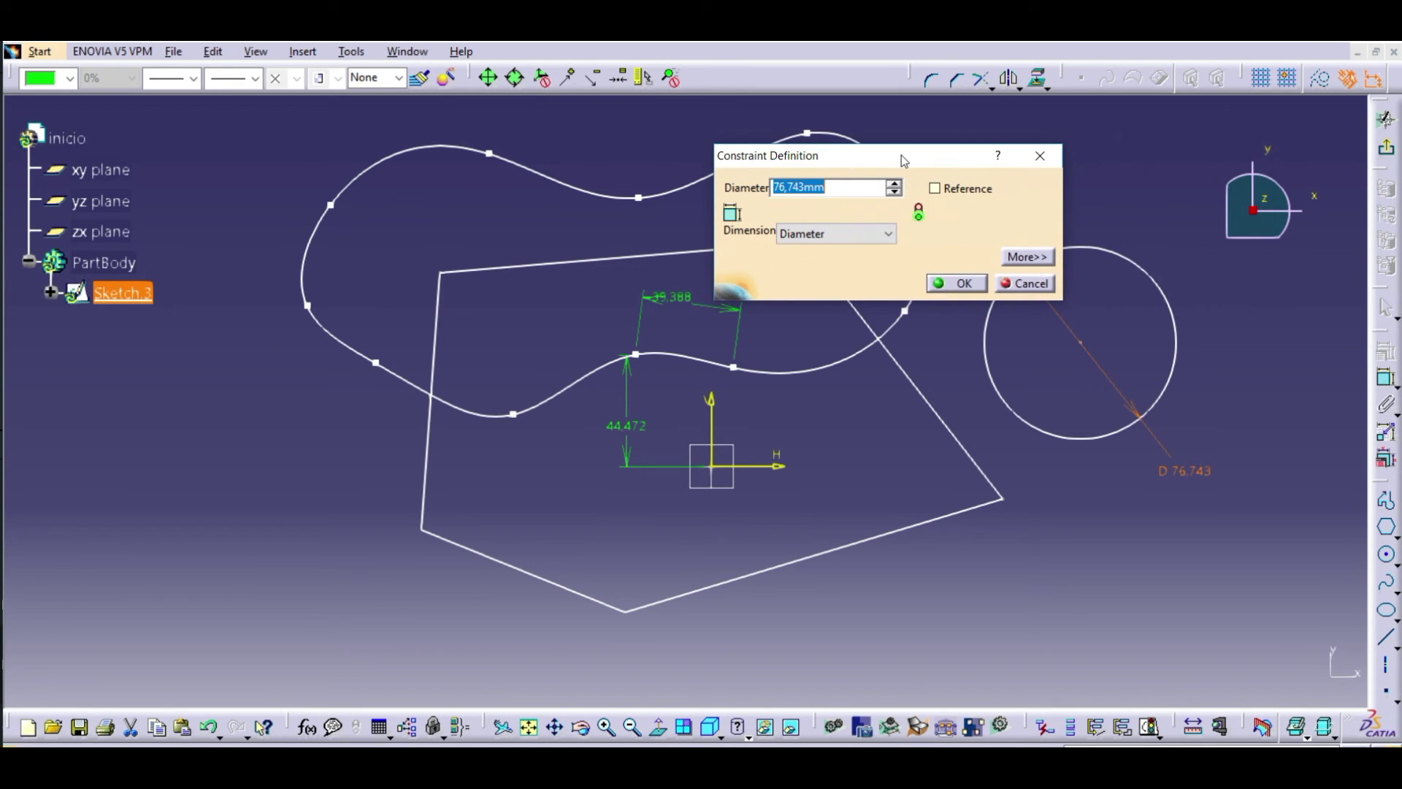
pyautogui.click(836, 233)
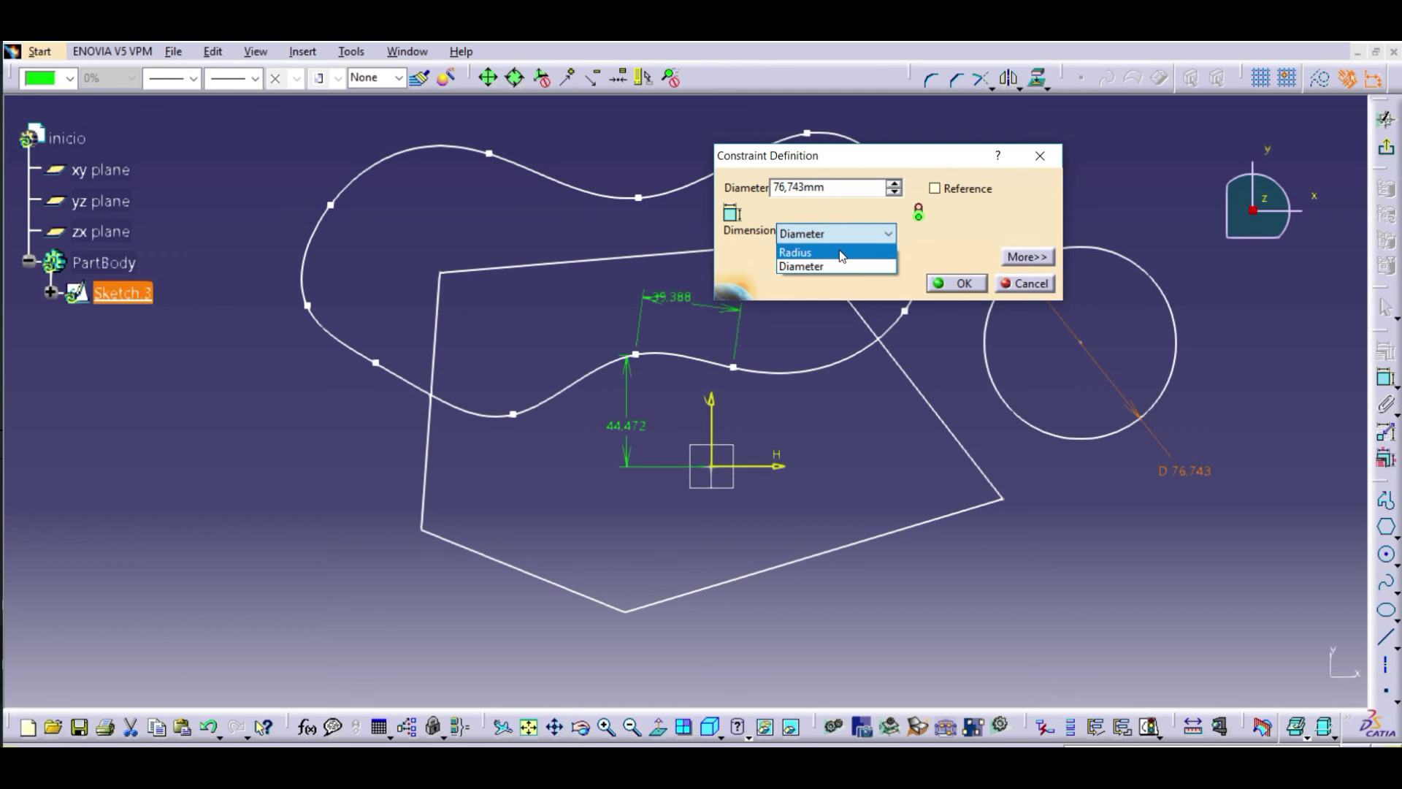
pyautogui.click(838, 266)
pyautogui.click(821, 234)
pyautogui.click(810, 251)
pyautogui.click(956, 284)
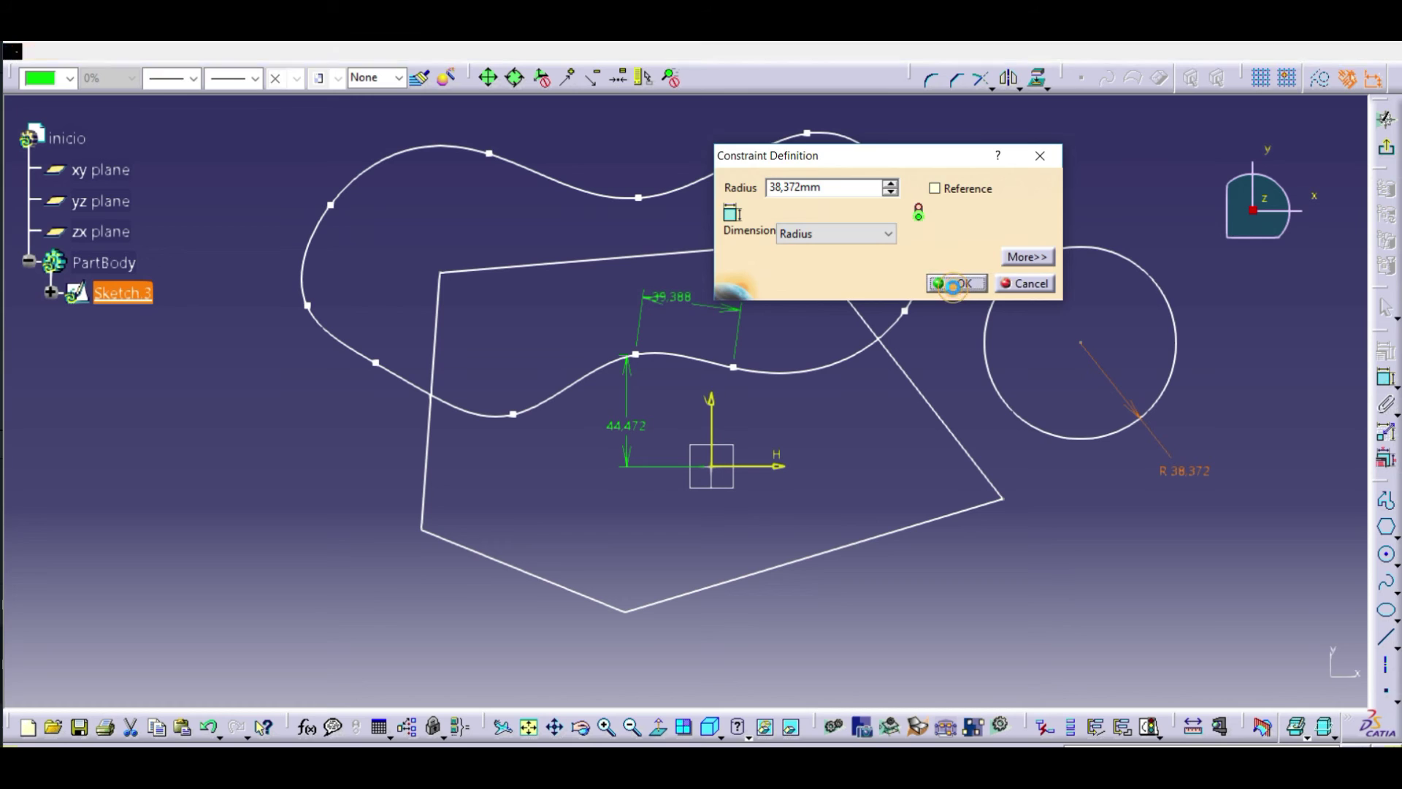
# - Set the circle's radius to 30 mm and move the circle slightly upward
pyautogui.doubleClick(1176, 471)
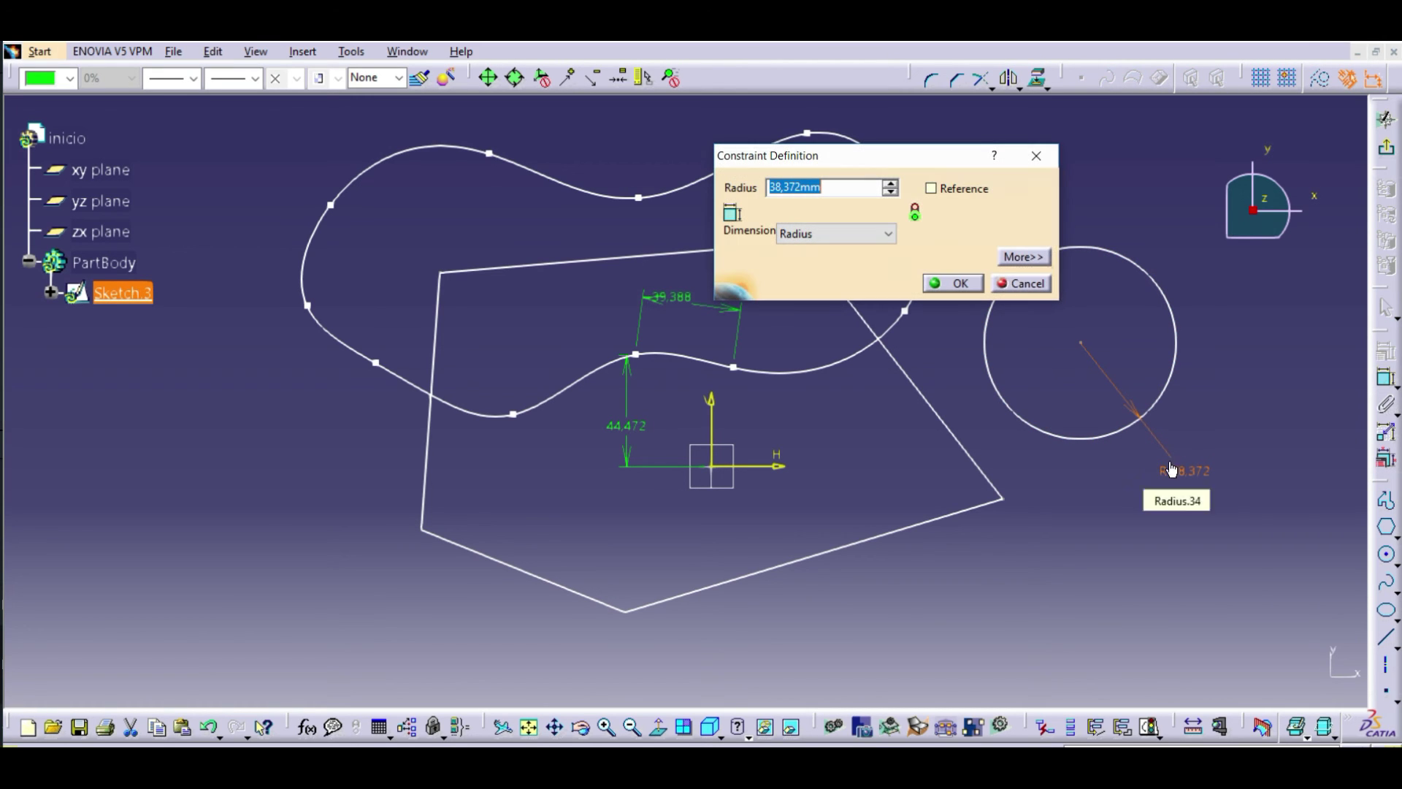
pyautogui.write('30')
pyautogui.press('Return')
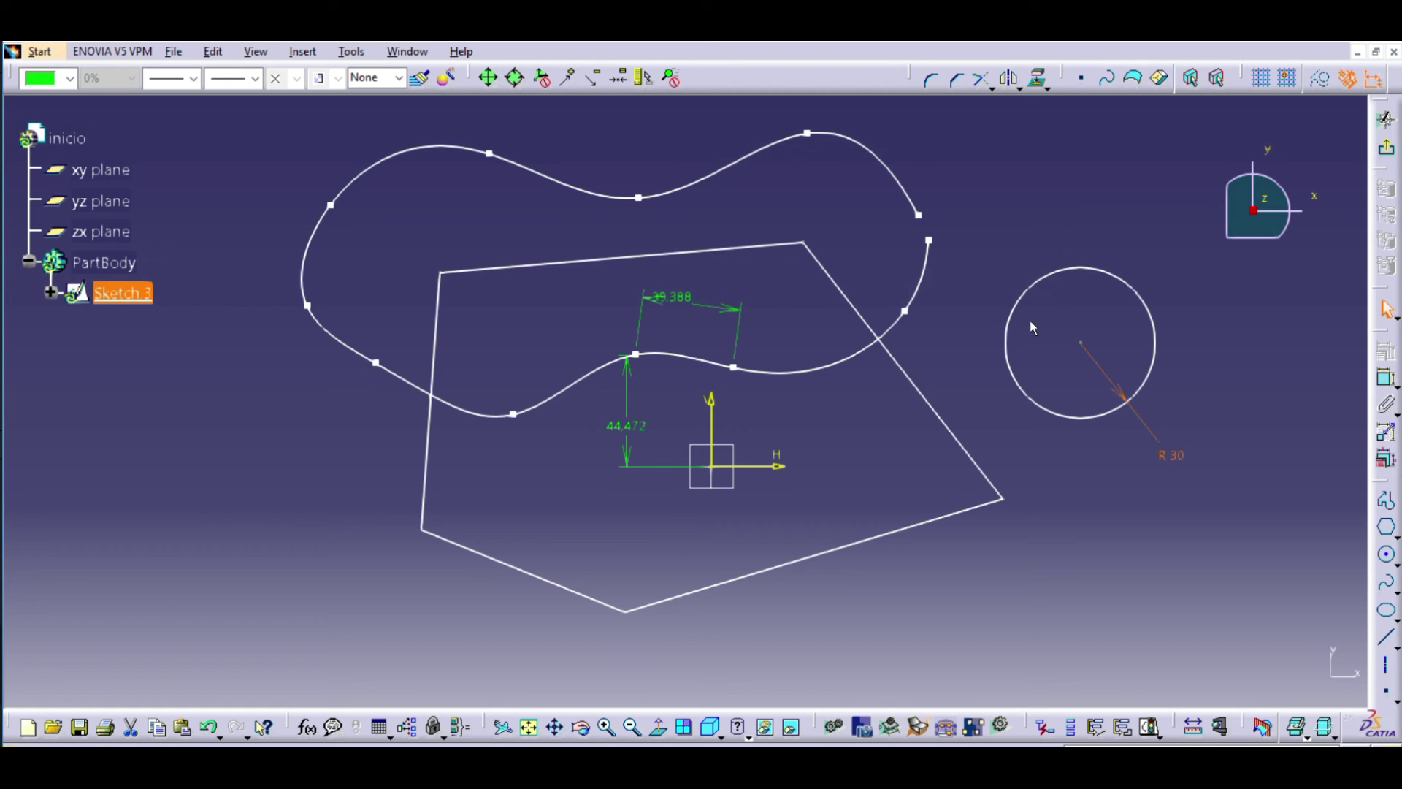
pyautogui.moveTo(1062, 272)
pyautogui.mouseDown()
pyautogui.moveTo(1021, 333)
pyautogui.moveTo(1068, 252)
pyautogui.moveTo(1056, 259)
pyautogui.mouseUp()
pyautogui.moveTo(1056, 259); pyautogui.dragTo(1056, 259)
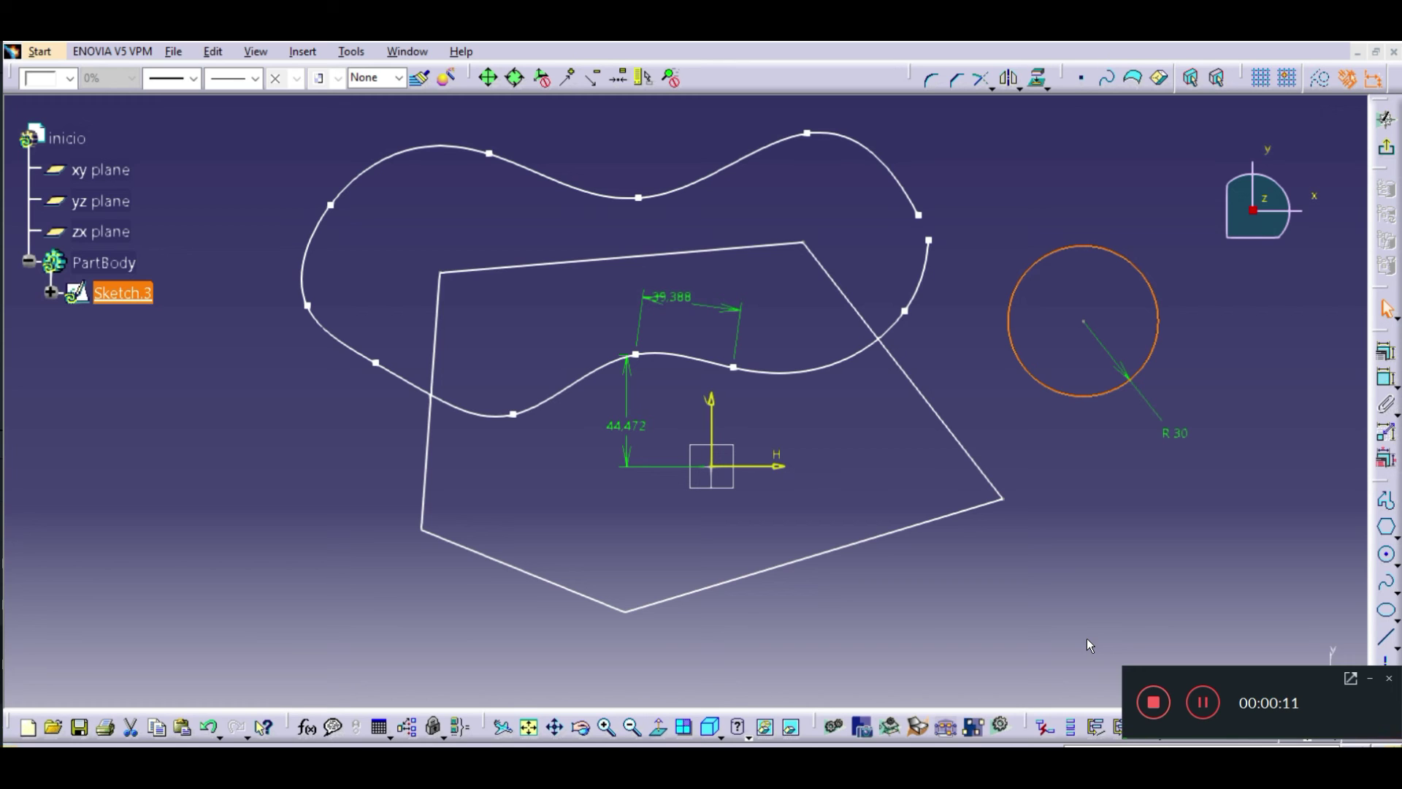
pyautogui.click(1370, 678)
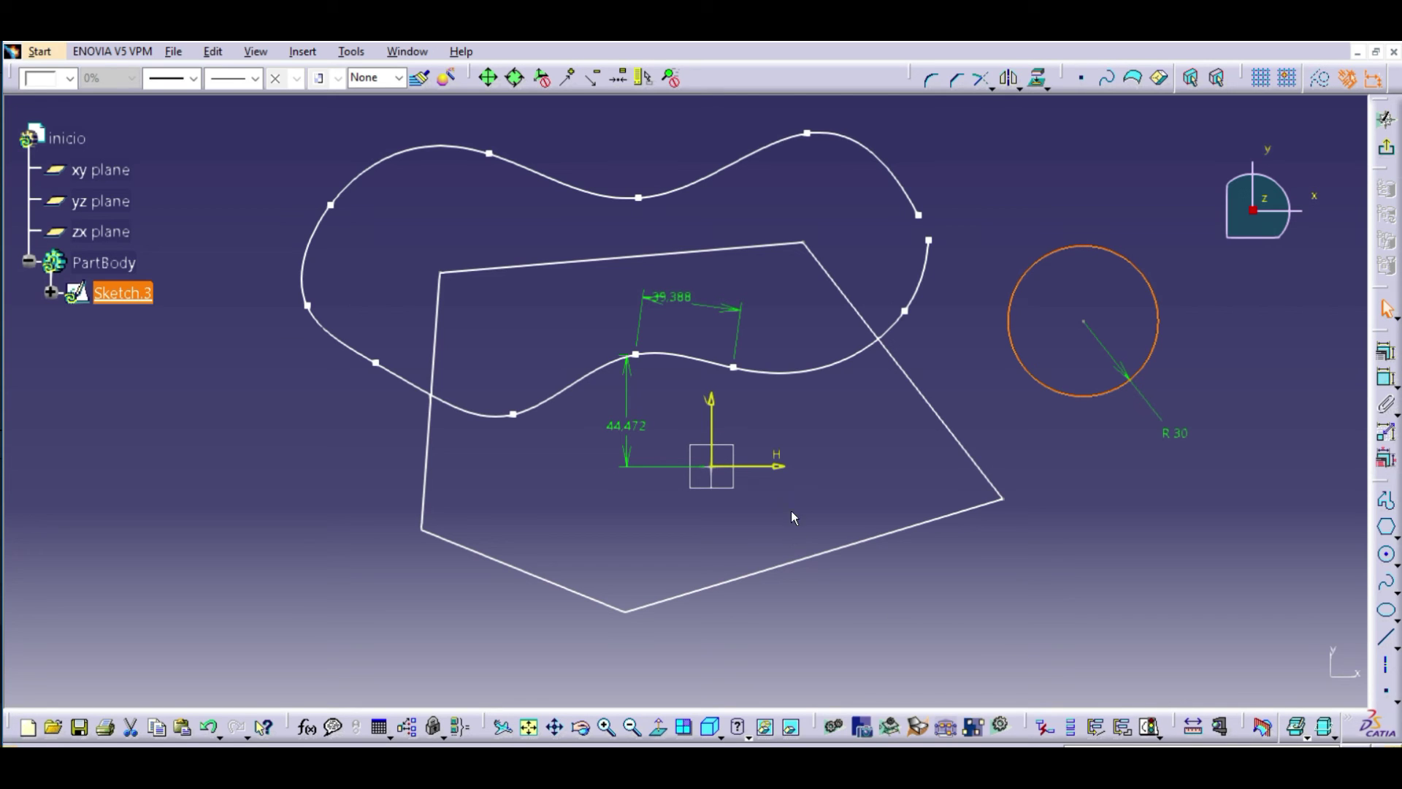
pyautogui.click(932, 406)
pyautogui.click(767, 247)
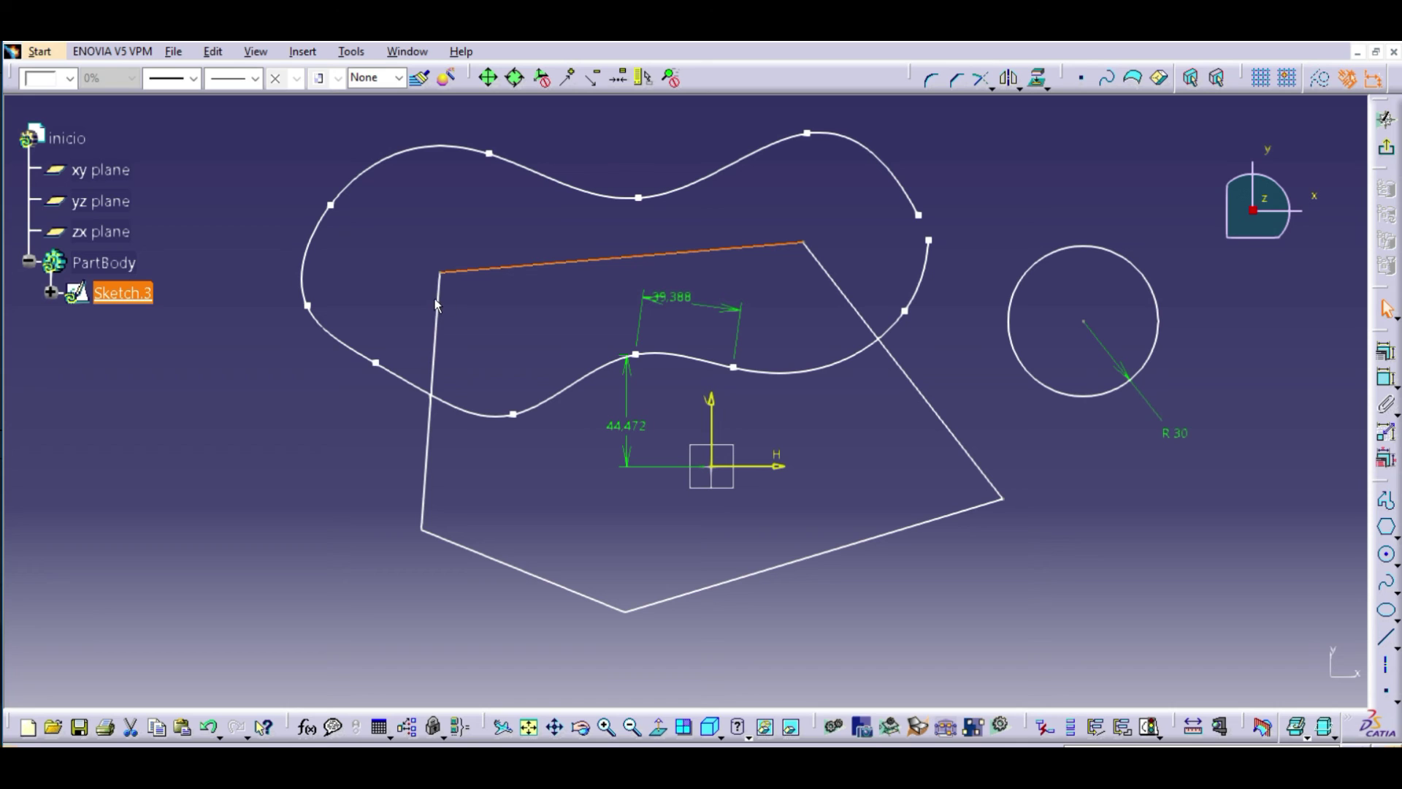
pyautogui.click(462, 305)
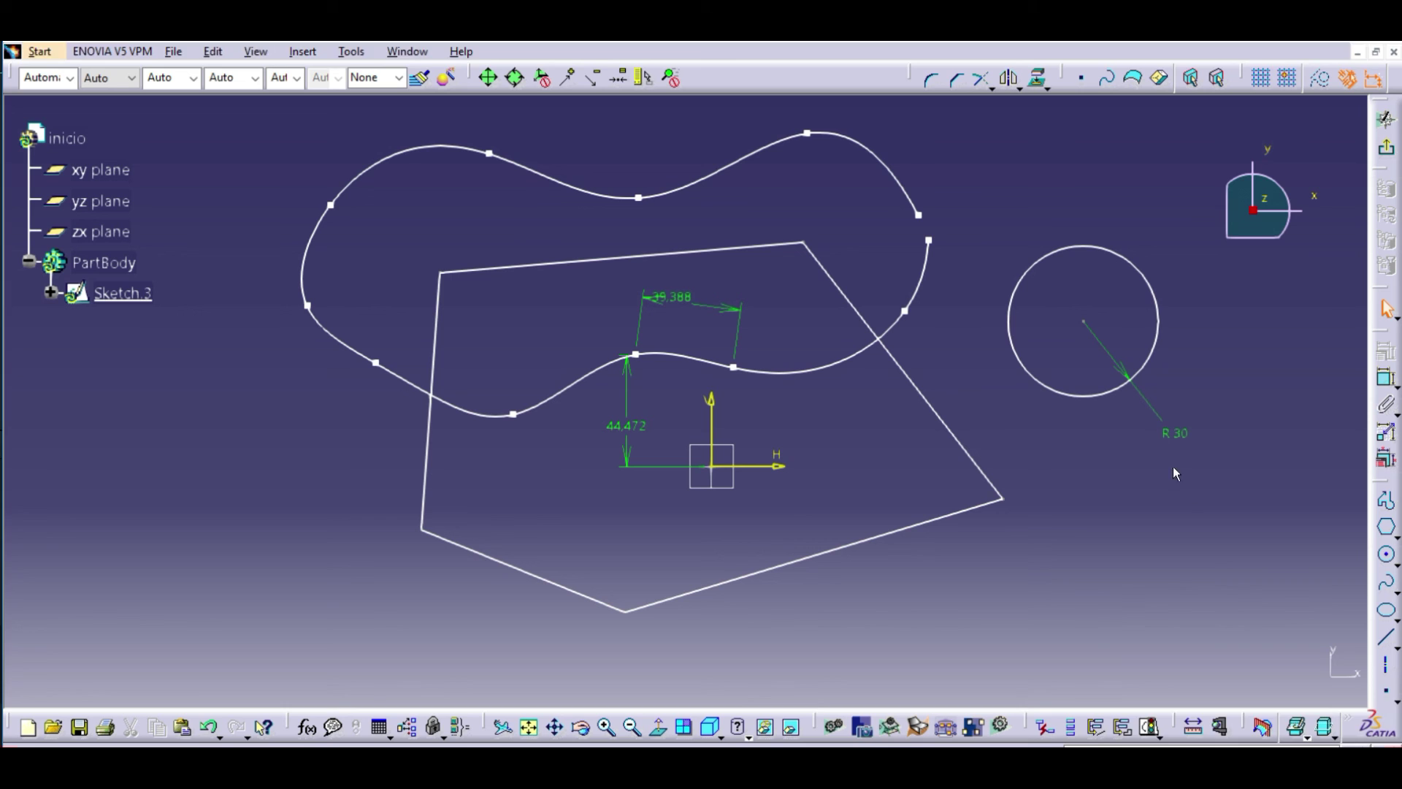
pyautogui.click(1369, 681)
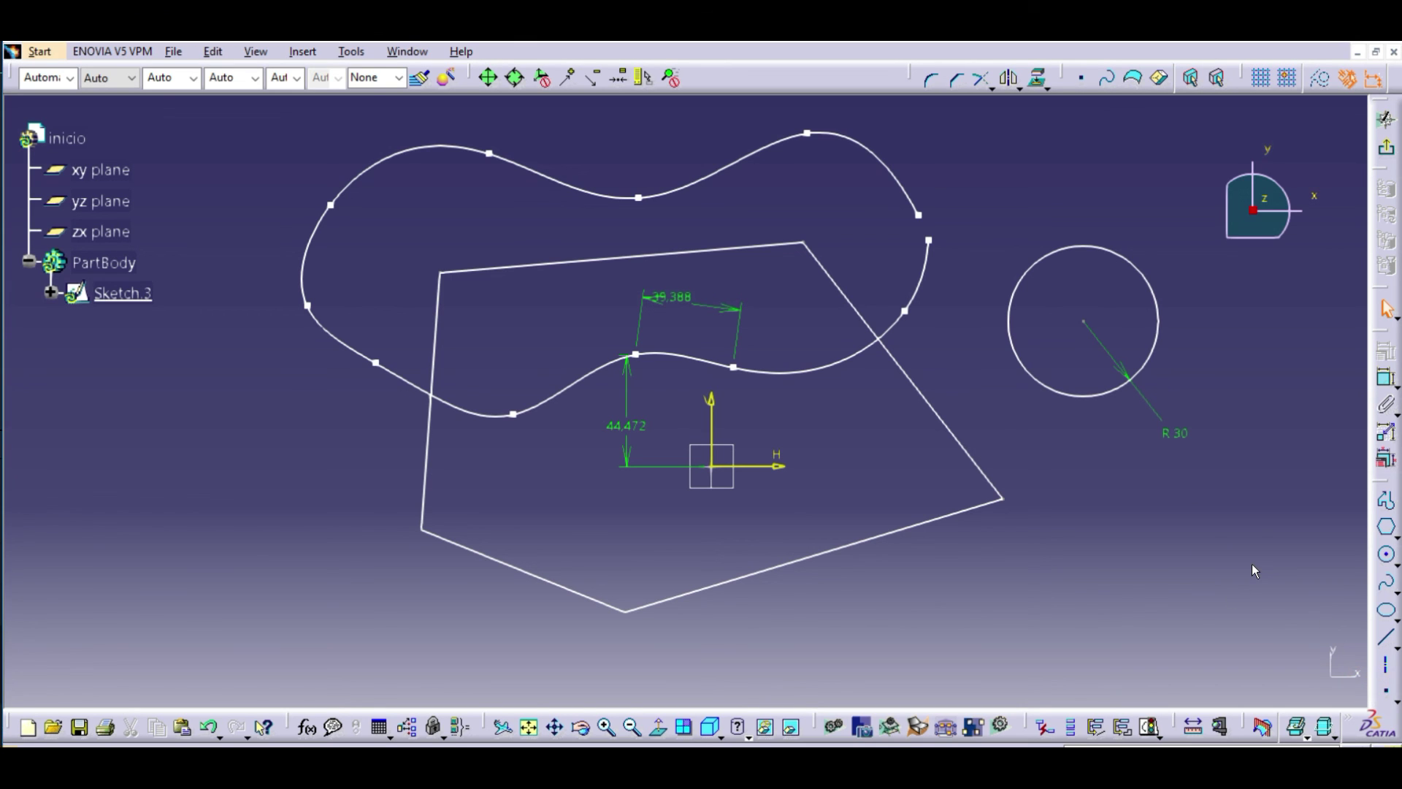